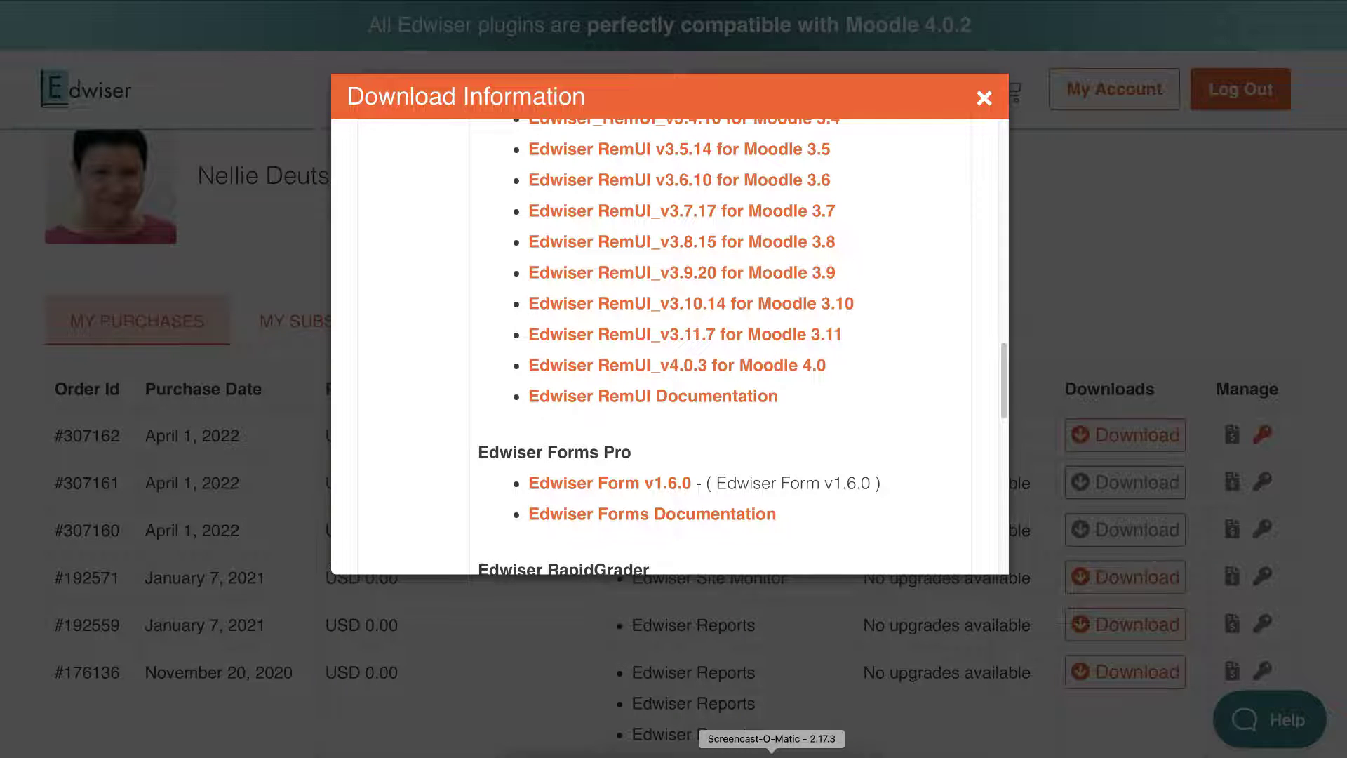
Bring up the downloaded Edwiser-RemUI_v4 folder of plugin zip files in Finder
{"action": "left_click", "coordinate": [772, 754]}
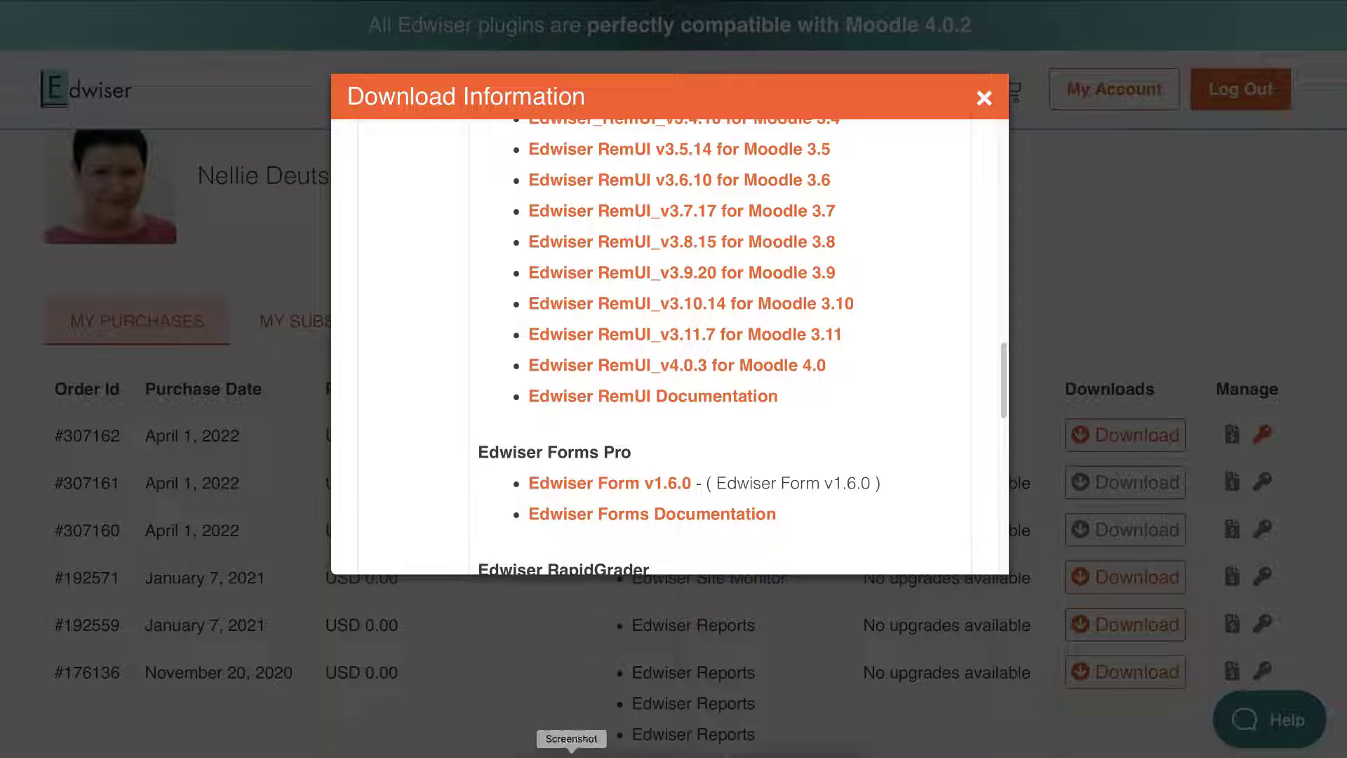
{"action": "left_click", "coordinate": [523, 752]}
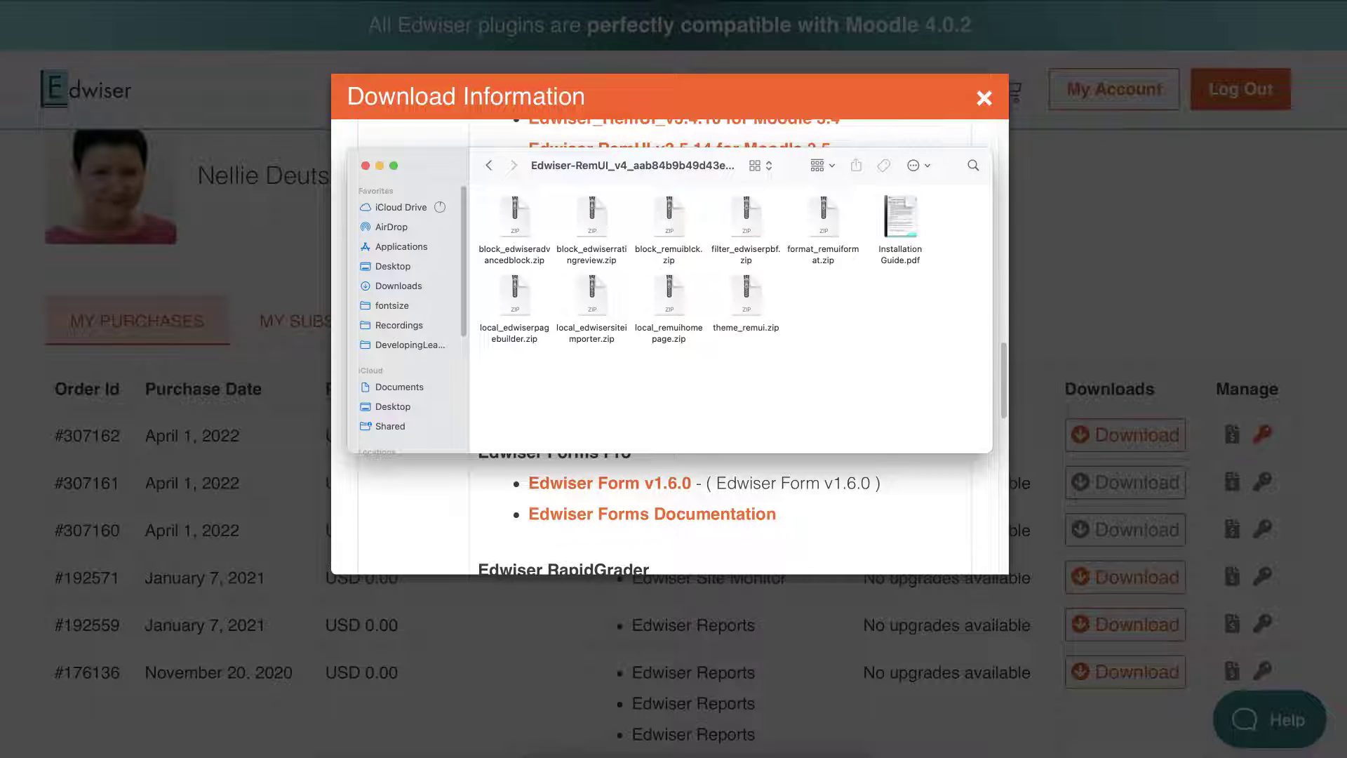
Drag the RemUI Finder window aside to reveal Moodle's Theme selector page
{"action": "left_click_drag", "start_coordinate": [435, 166], "coordinate": [602, 194]}
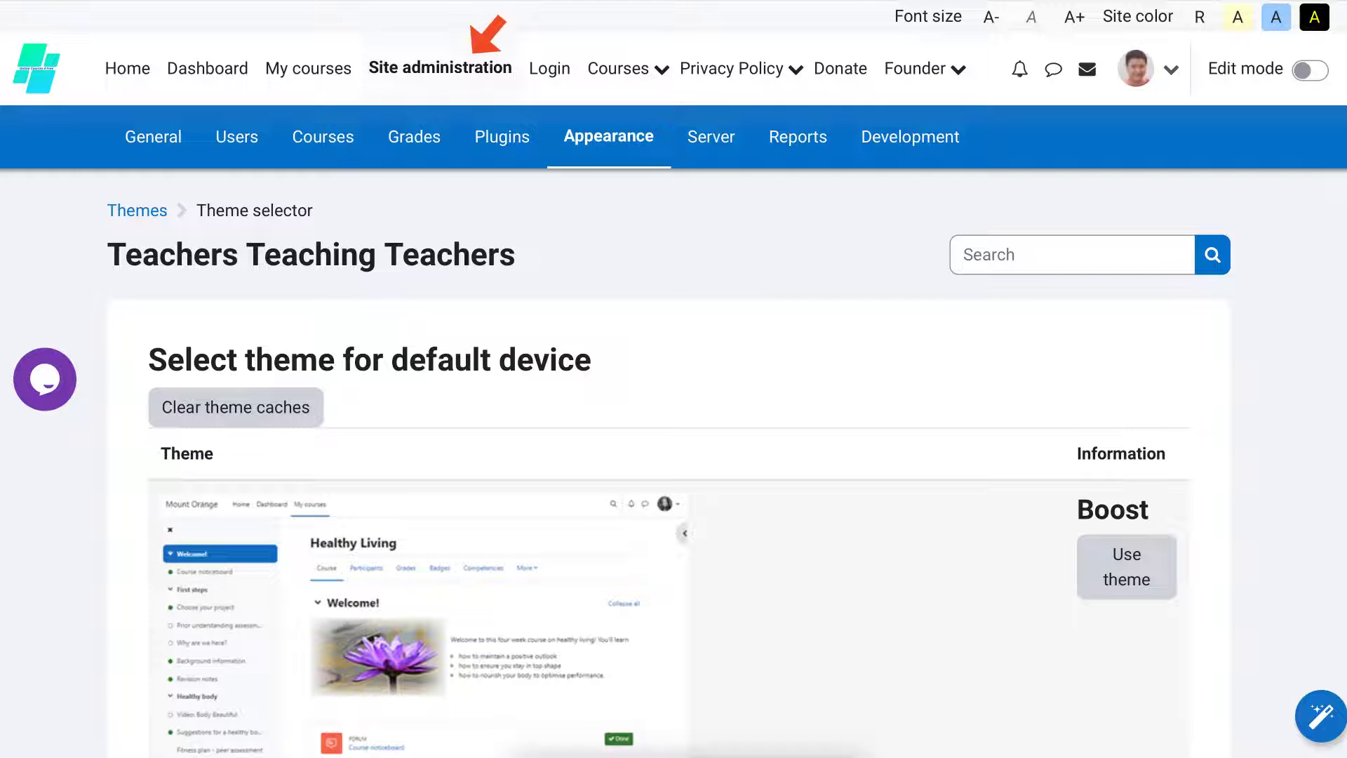
Go to Site administration and show its Plugins tab
{"action": "left_click", "coordinate": [452, 69]}
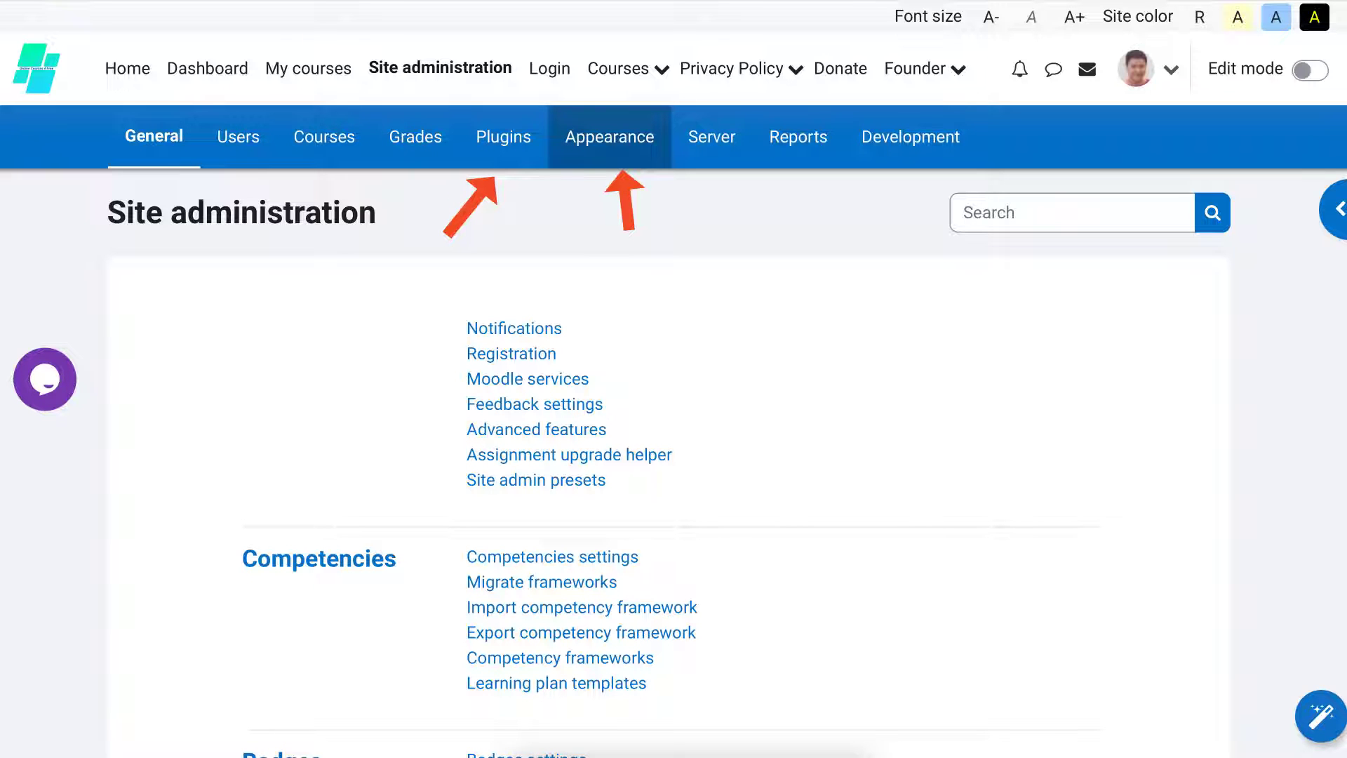
{"action": "left_click", "coordinate": [503, 137]}
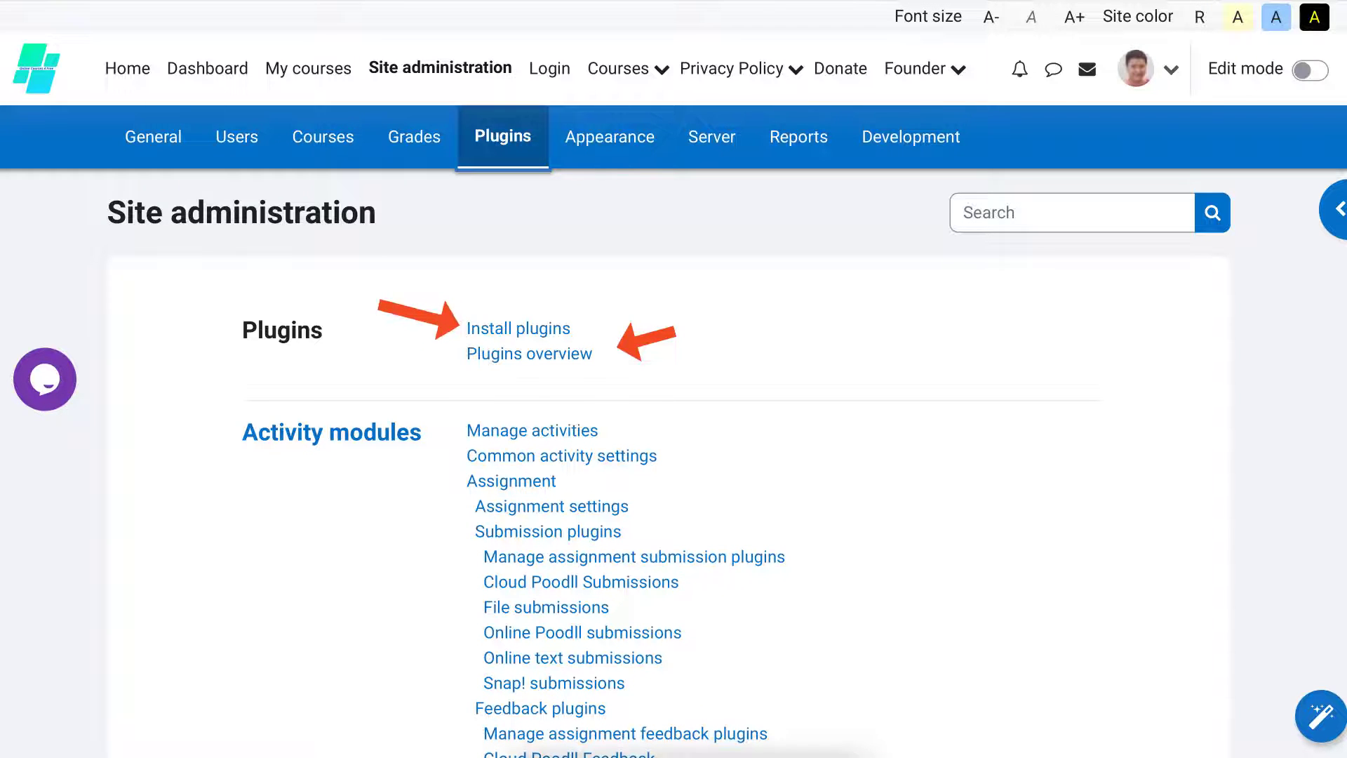
Open Install plugins and scroll down to the Install plugin from ZIP file form
{"action": "left_click", "coordinate": [489, 330]}
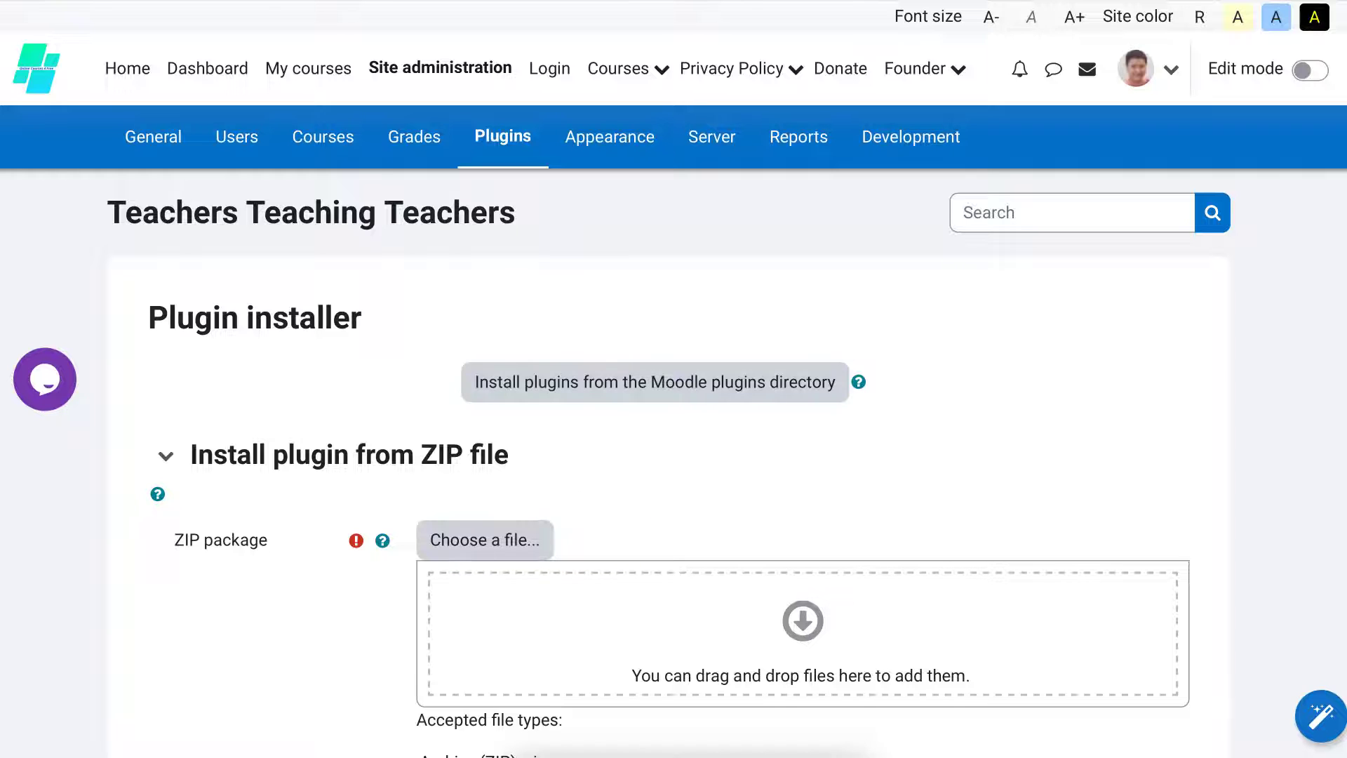
{"action": "scroll", "coordinate": [772, 334], "scroll_direction": "down", "scroll_amount": 2}
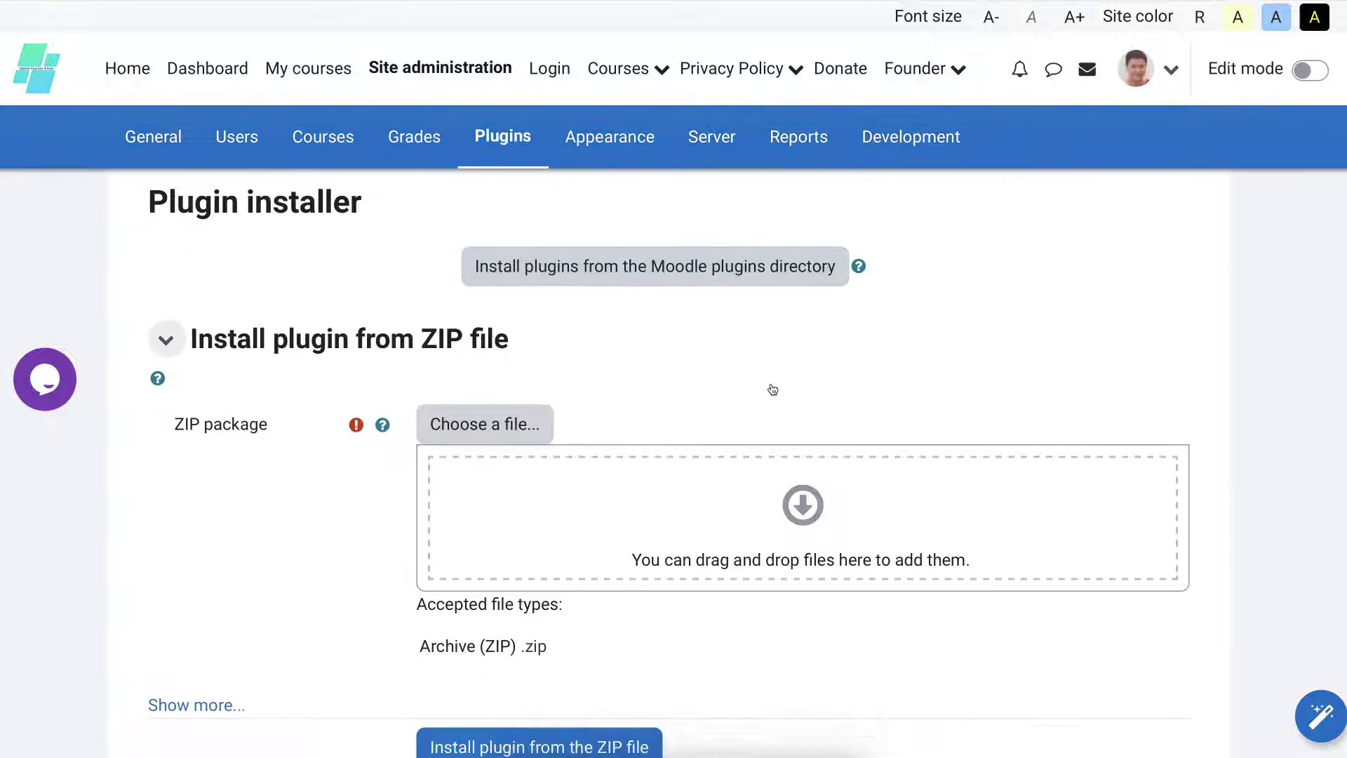
{"action": "scroll", "coordinate": [773, 389], "scroll_direction": "down", "scroll_amount": 2}
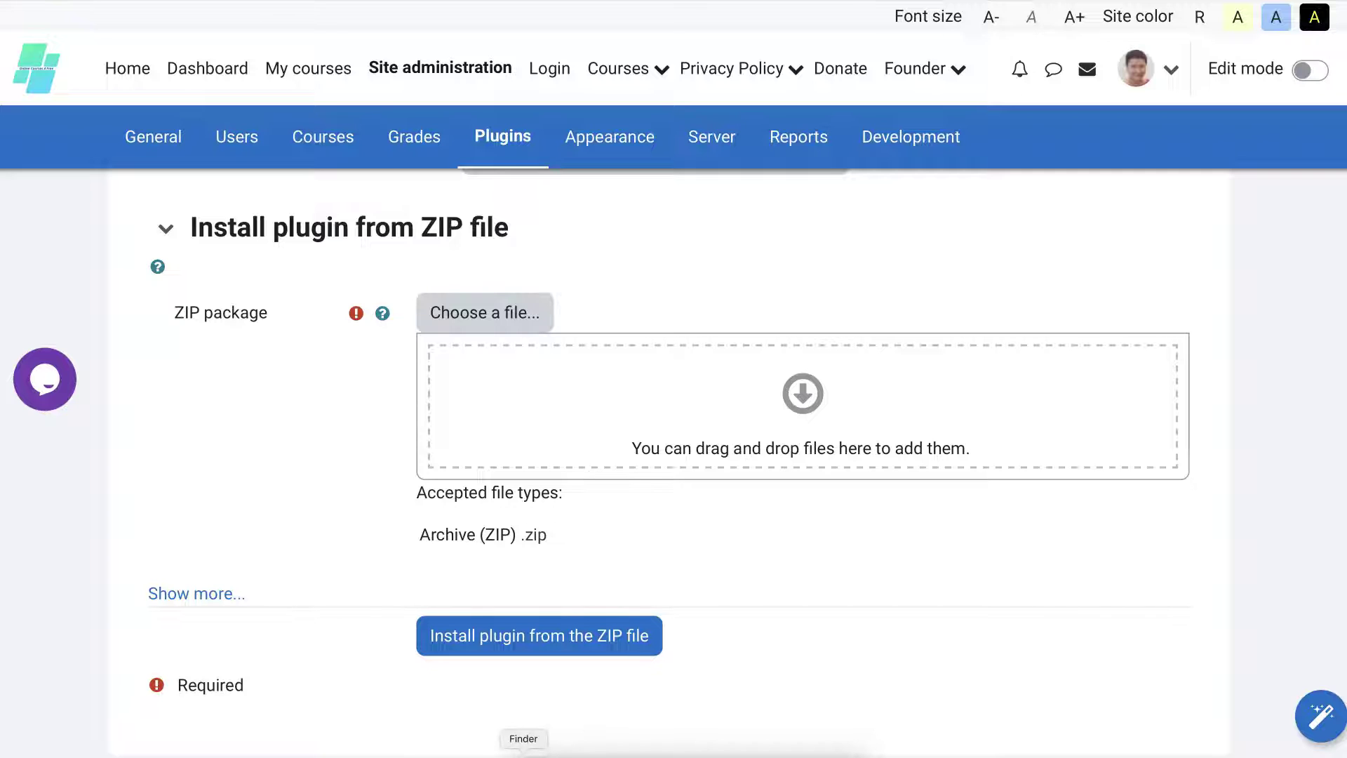
Drag theme_remui.zip from the RemUI folder into the ZIP package upload area
{"action": "left_click", "coordinate": [523, 752]}
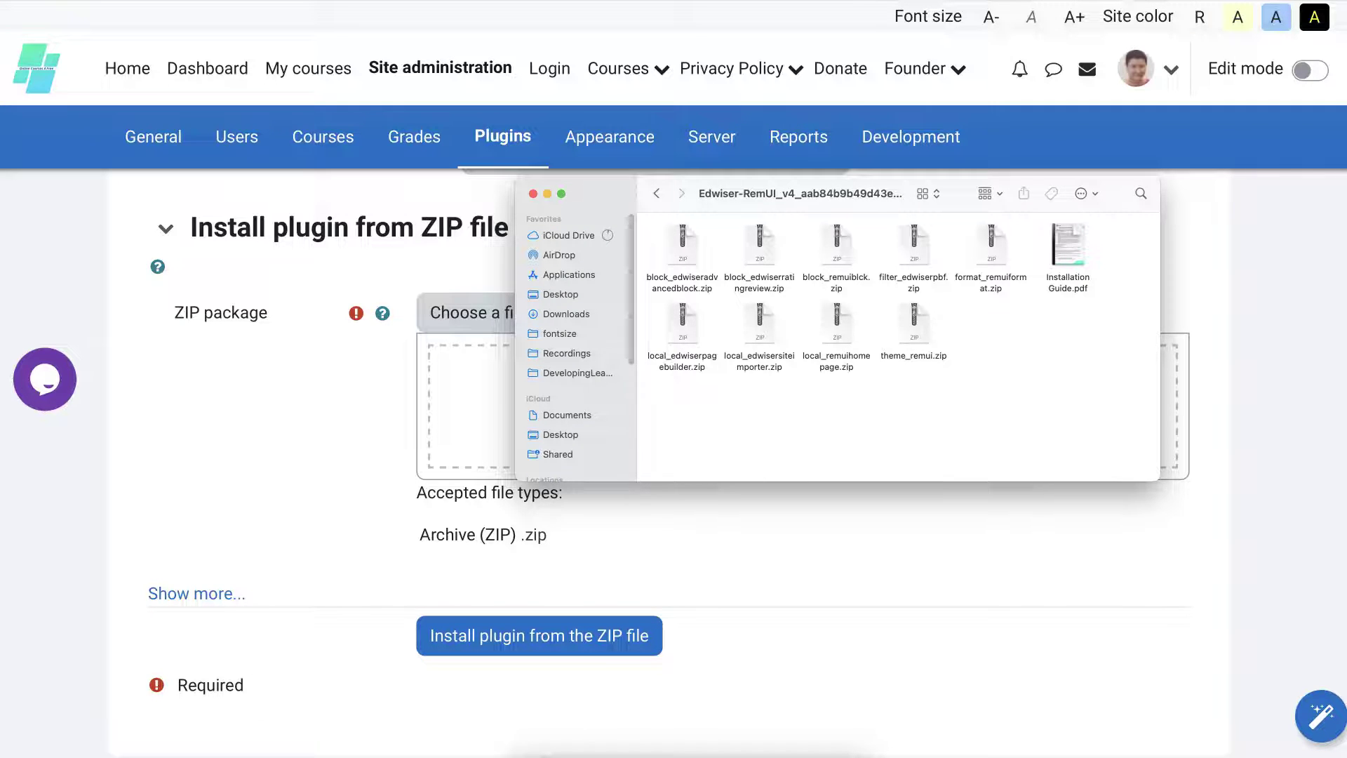
{"action": "left_click_drag", "start_coordinate": [596, 193], "coordinate": [704, 47]}
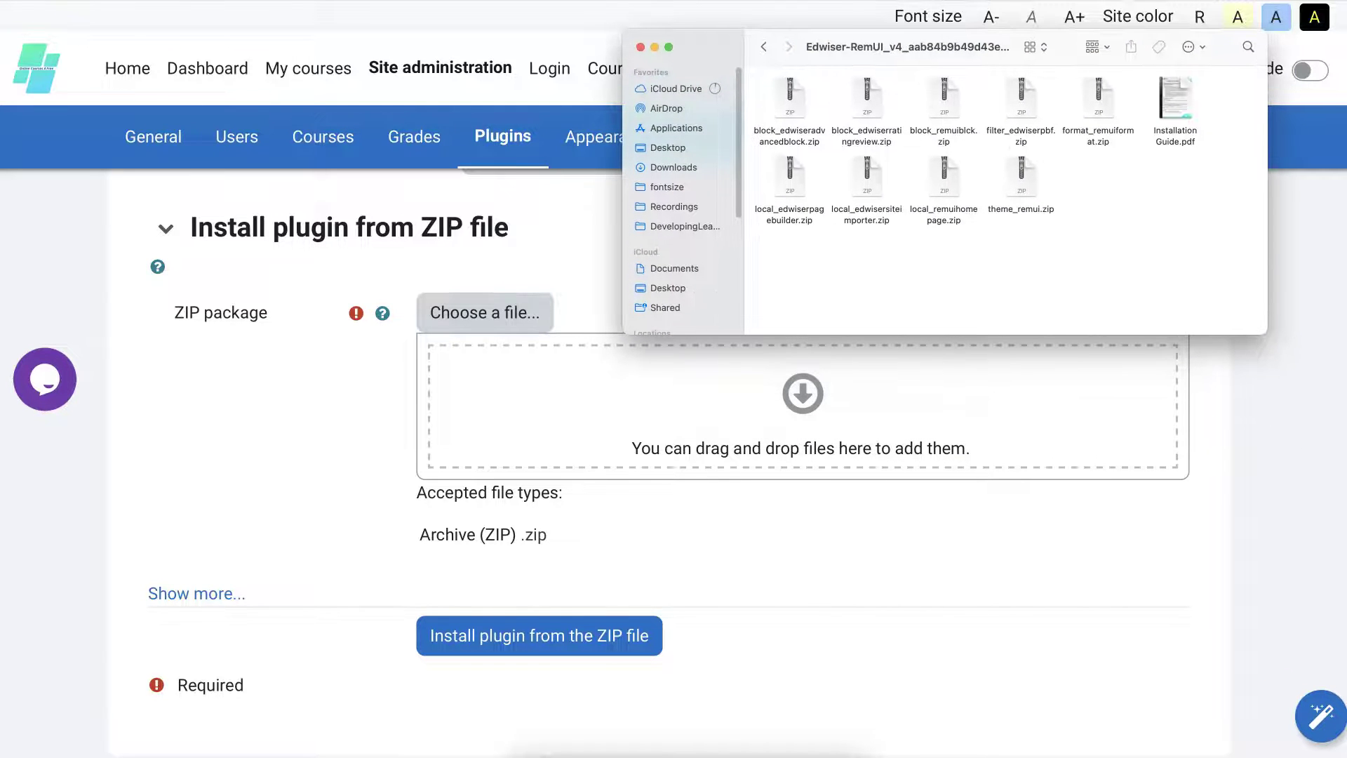
{"action": "left_click", "coordinate": [1021, 175]}
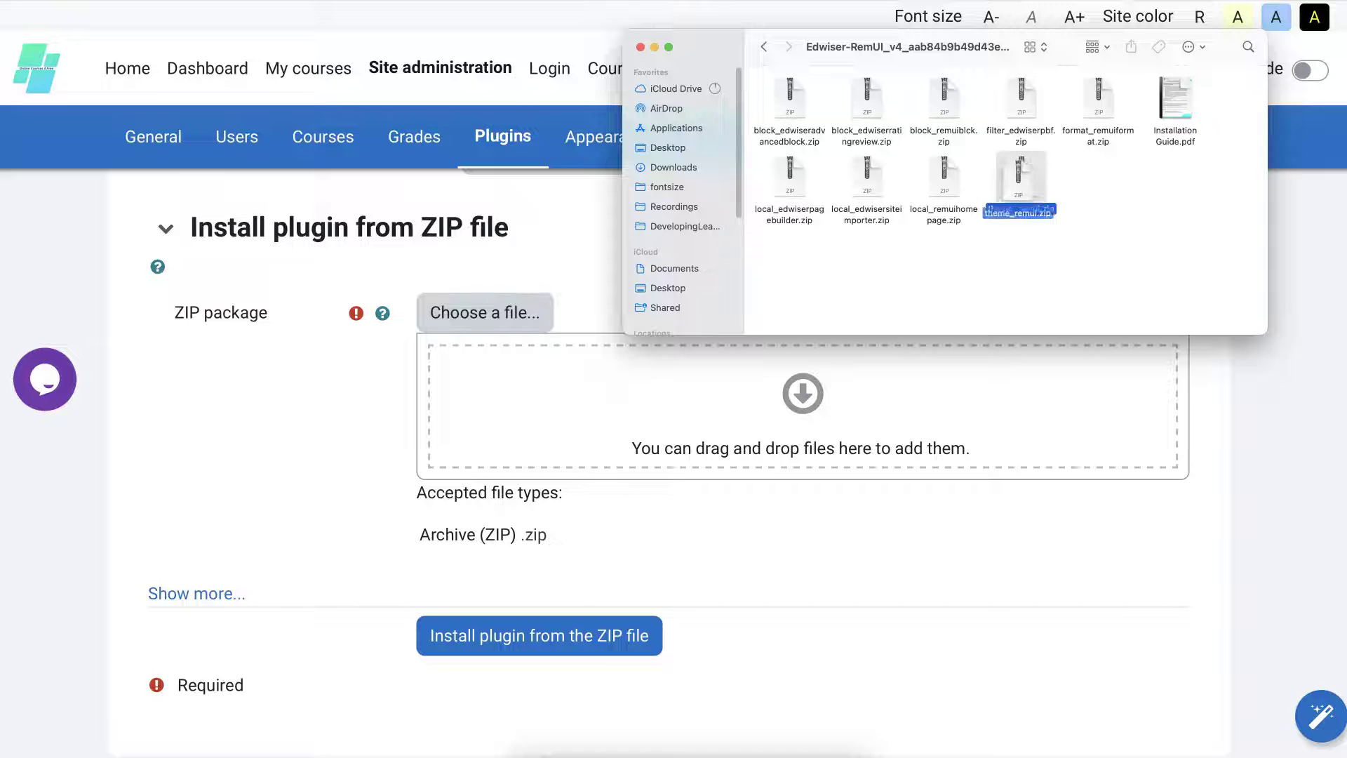
{"action": "left_click_drag", "start_coordinate": [1021, 176], "coordinate": [775, 390]}
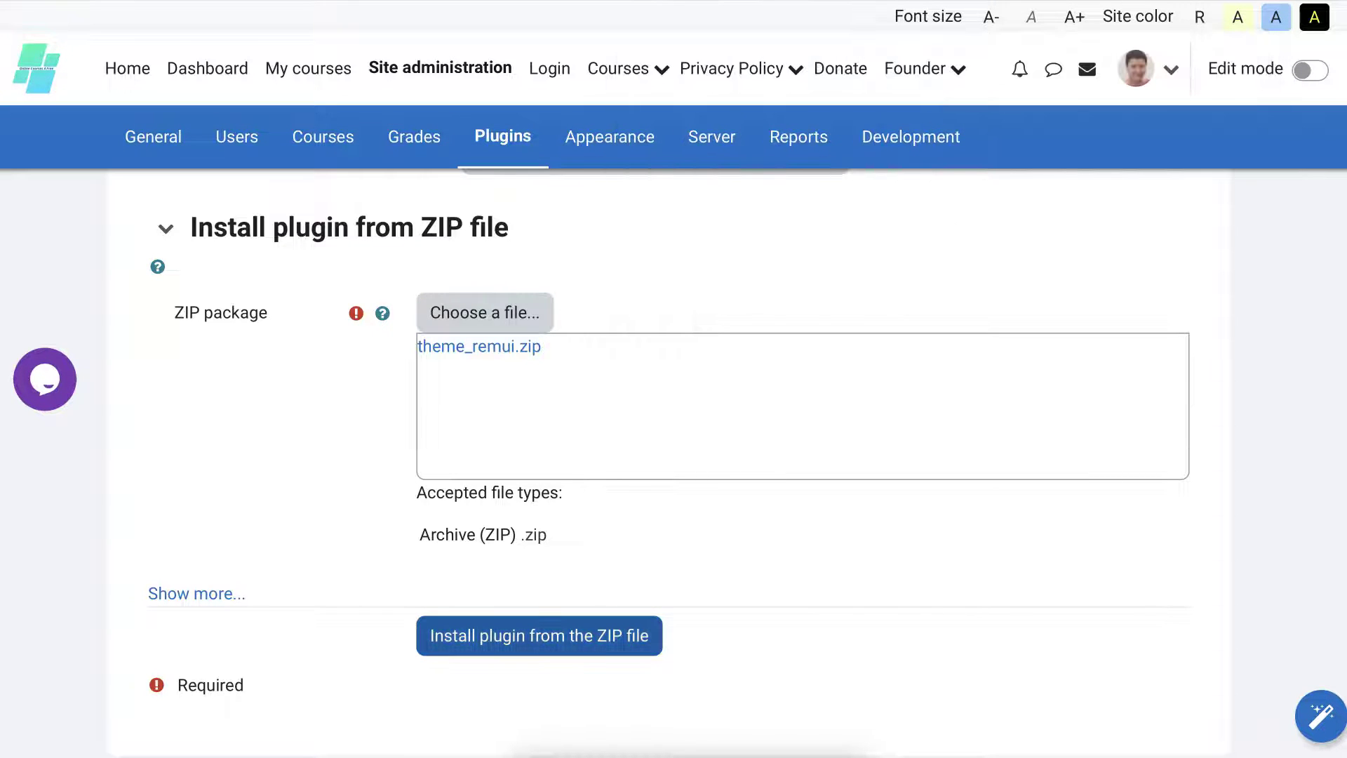
Install the uploaded theme_remui.zip and continue past validation and server checks to Plugins check
{"action": "left_click", "coordinate": [584, 637]}
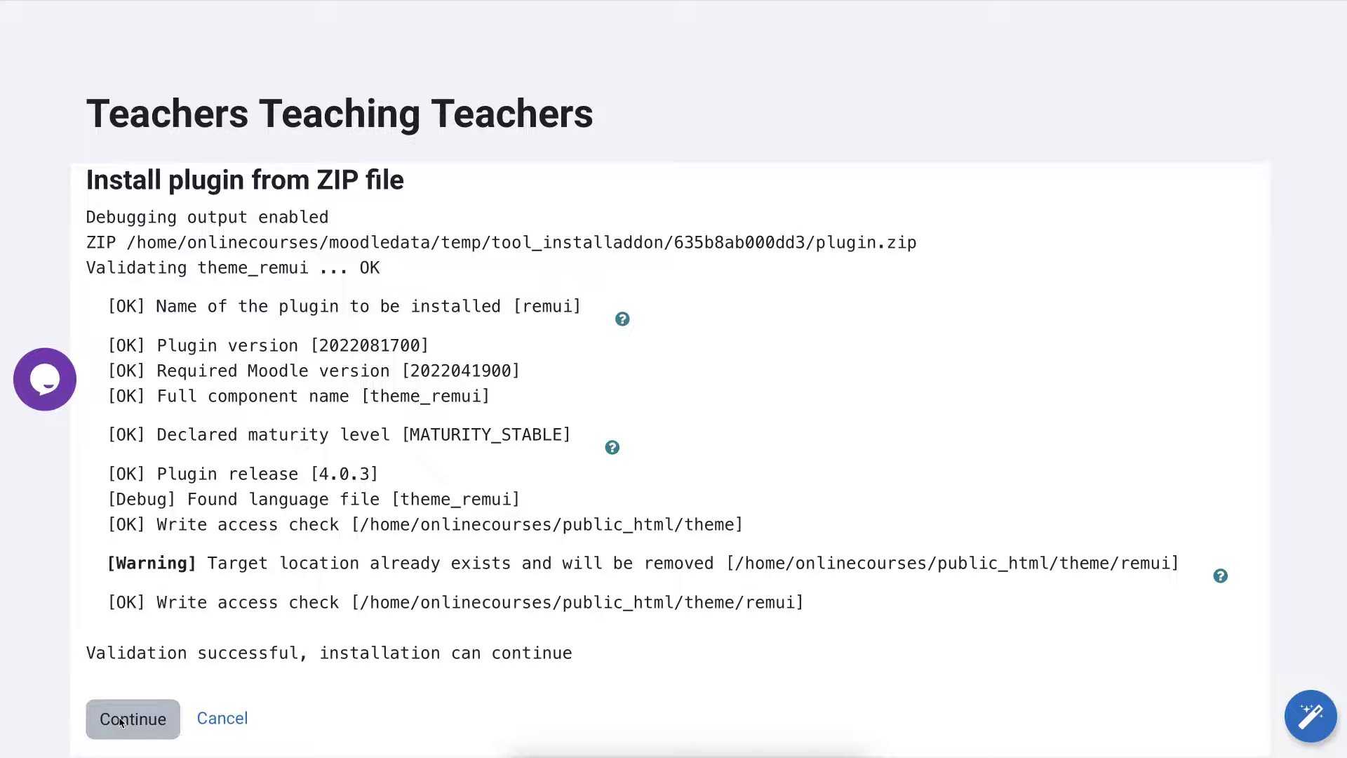
{"action": "left_click", "coordinate": [121, 720]}
{"action": "scroll", "coordinate": [119, 717], "scroll_direction": "down", "scroll_amount": 2}
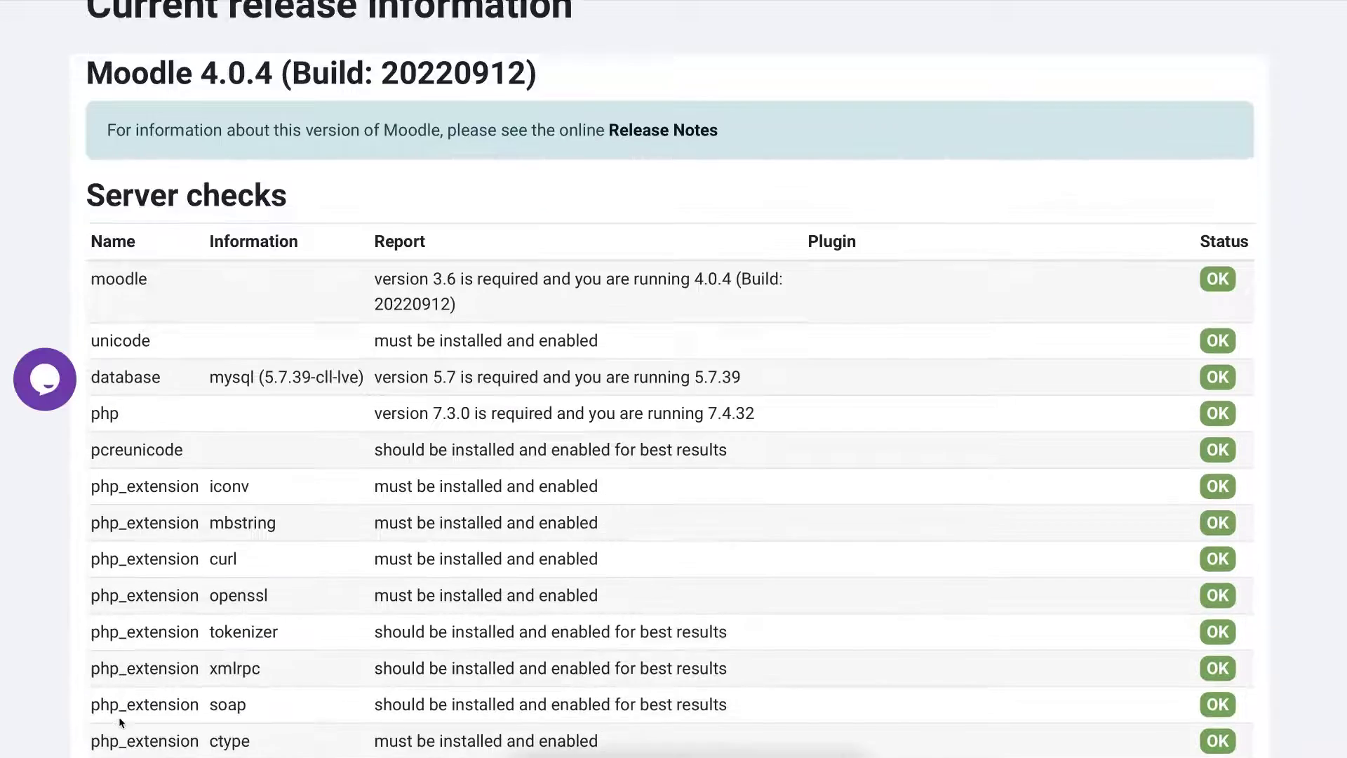
{"action": "scroll", "coordinate": [119, 717], "scroll_direction": "down", "scroll_amount": 10}
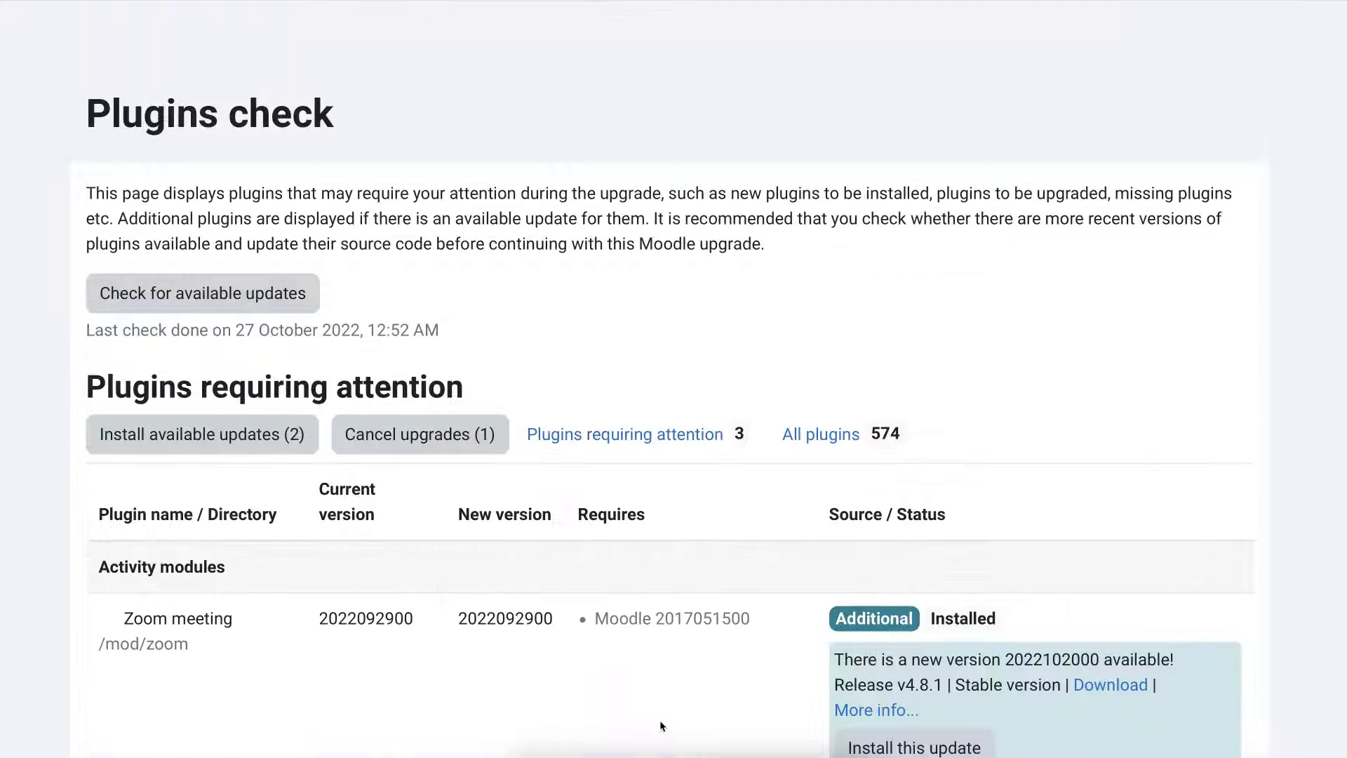
{"action": "scroll", "coordinate": [660, 720], "scroll_direction": "down", "scroll_amount": 8}
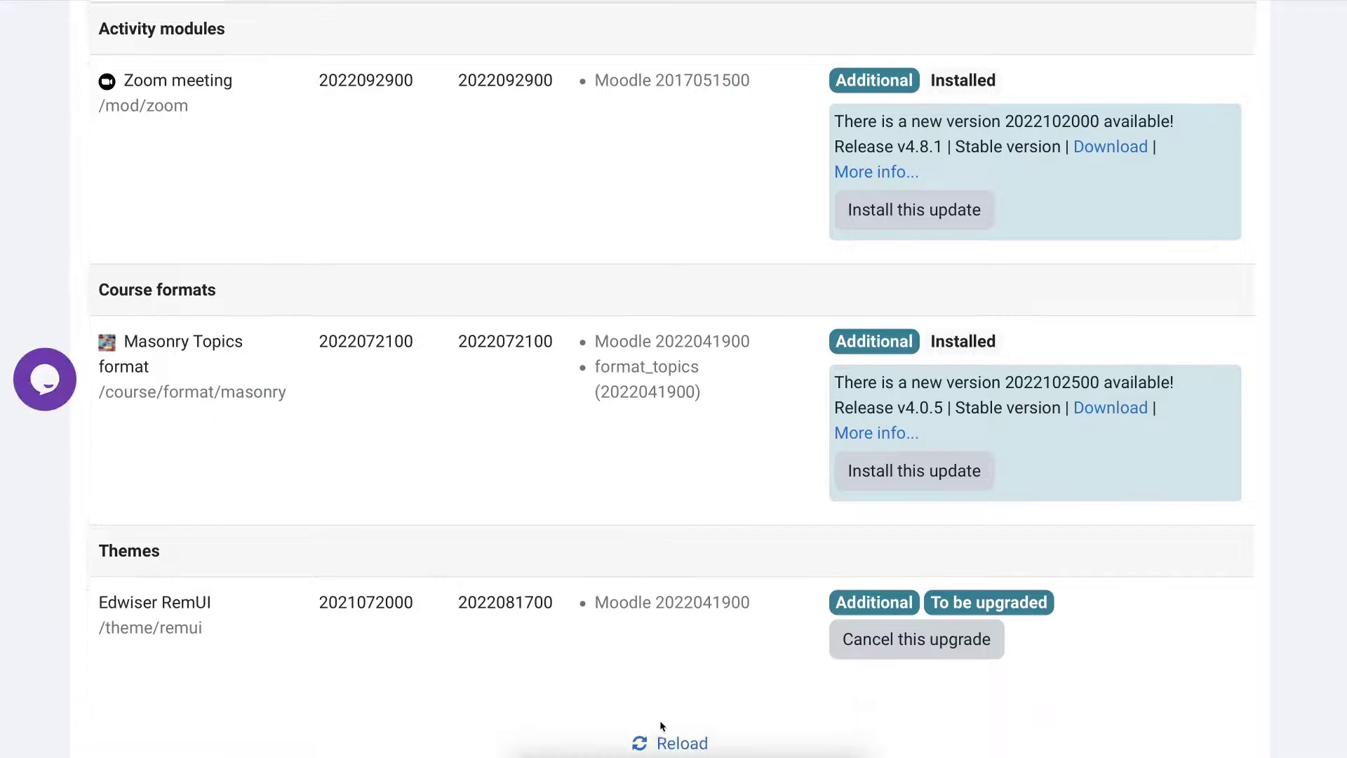
{"action": "scroll", "coordinate": [660, 725], "scroll_direction": "up", "scroll_amount": 1}
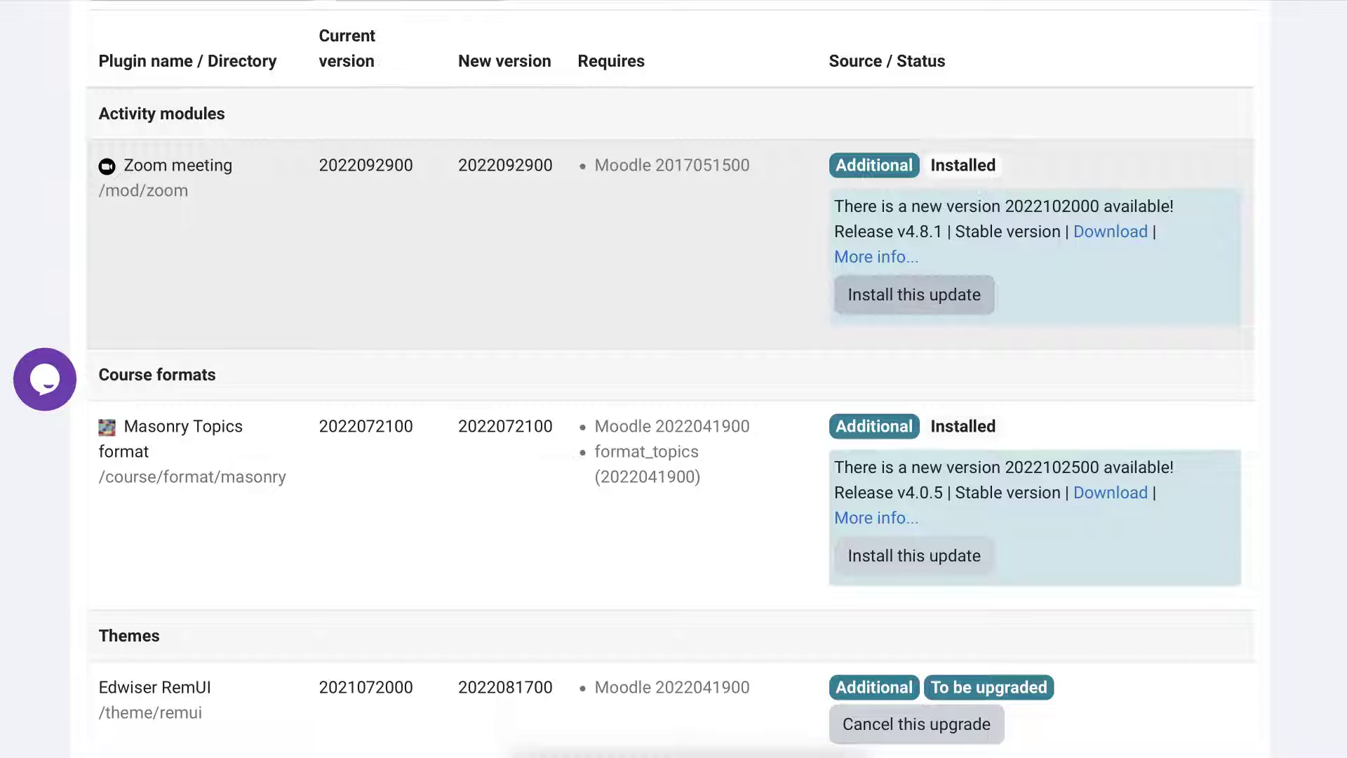
Queue the available Zoom meeting and Masonry Topics format updates alongside the RemUI upgrade
{"action": "left_click", "coordinate": [884, 300]}
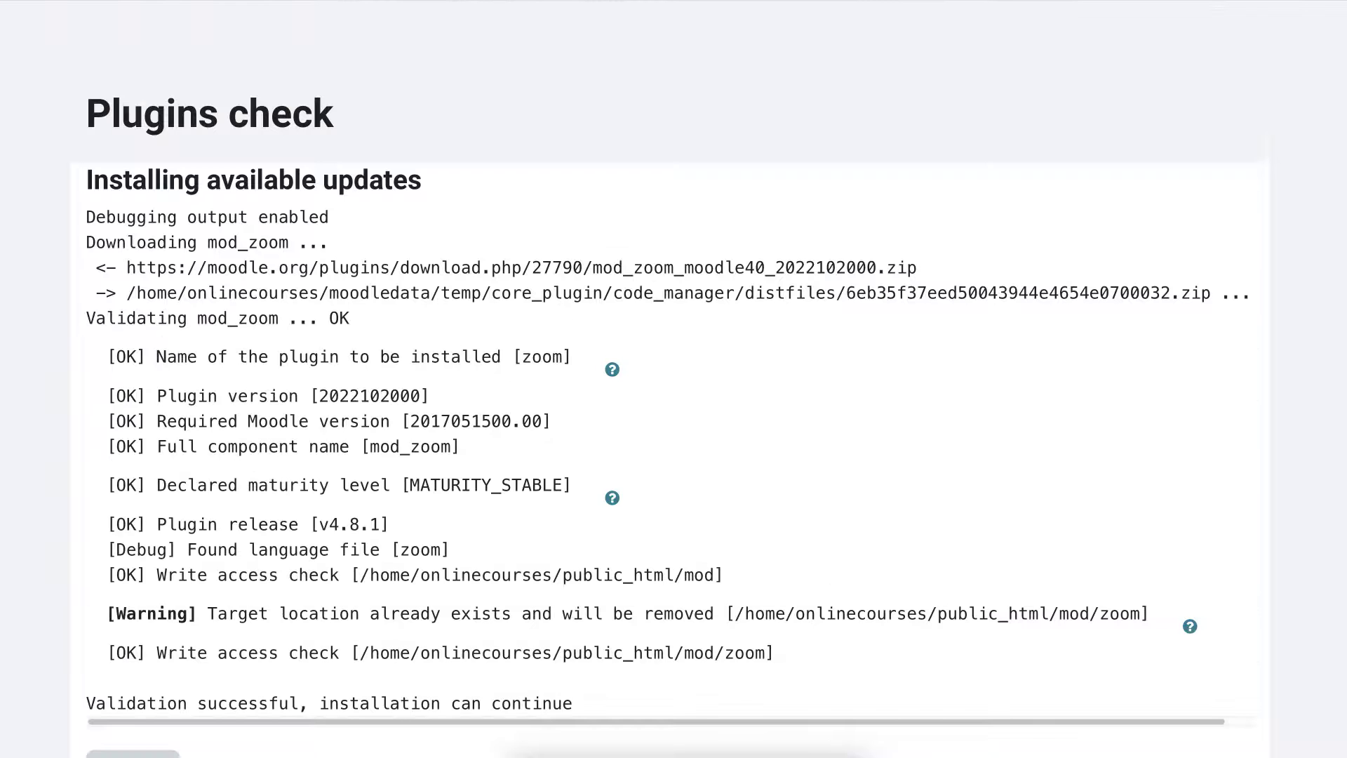
{"action": "scroll", "coordinate": [861, 343], "scroll_direction": "down", "scroll_amount": 1}
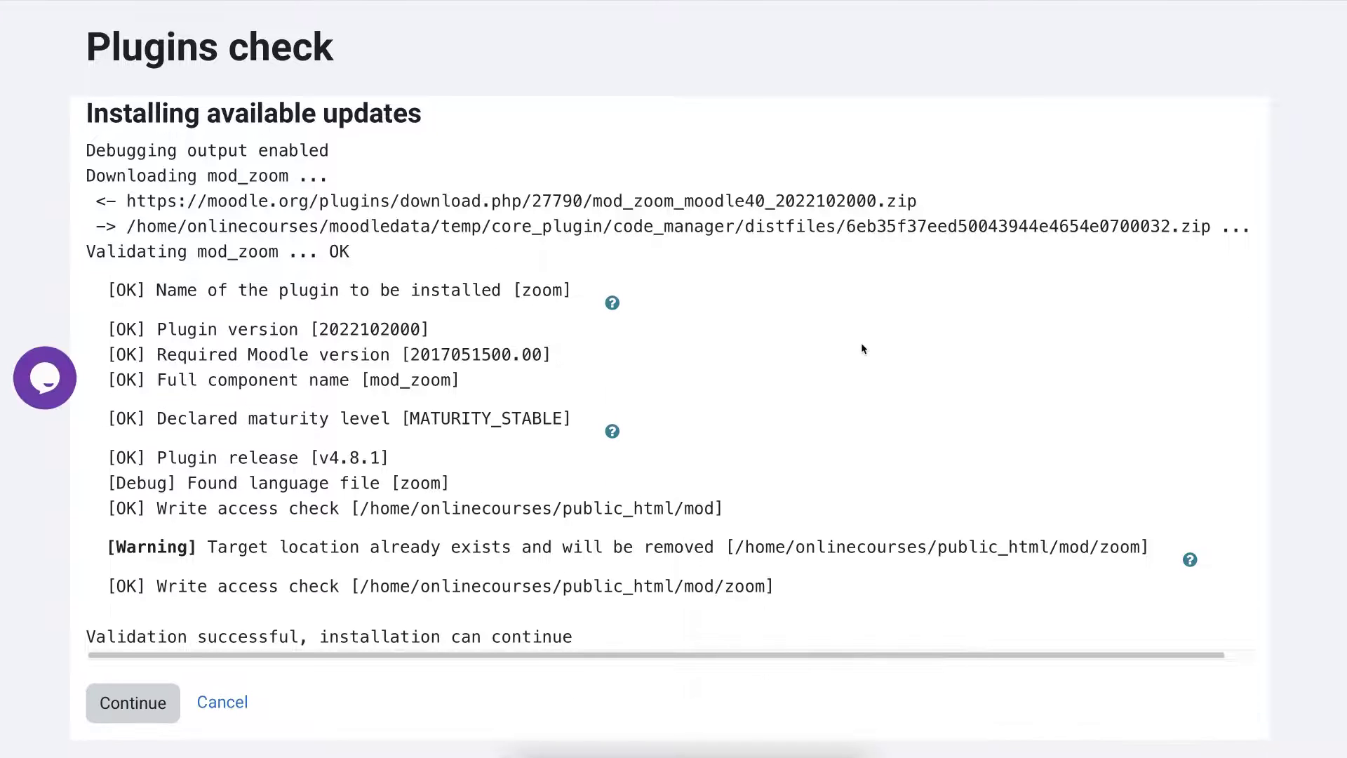
{"action": "left_click", "coordinate": [145, 716]}
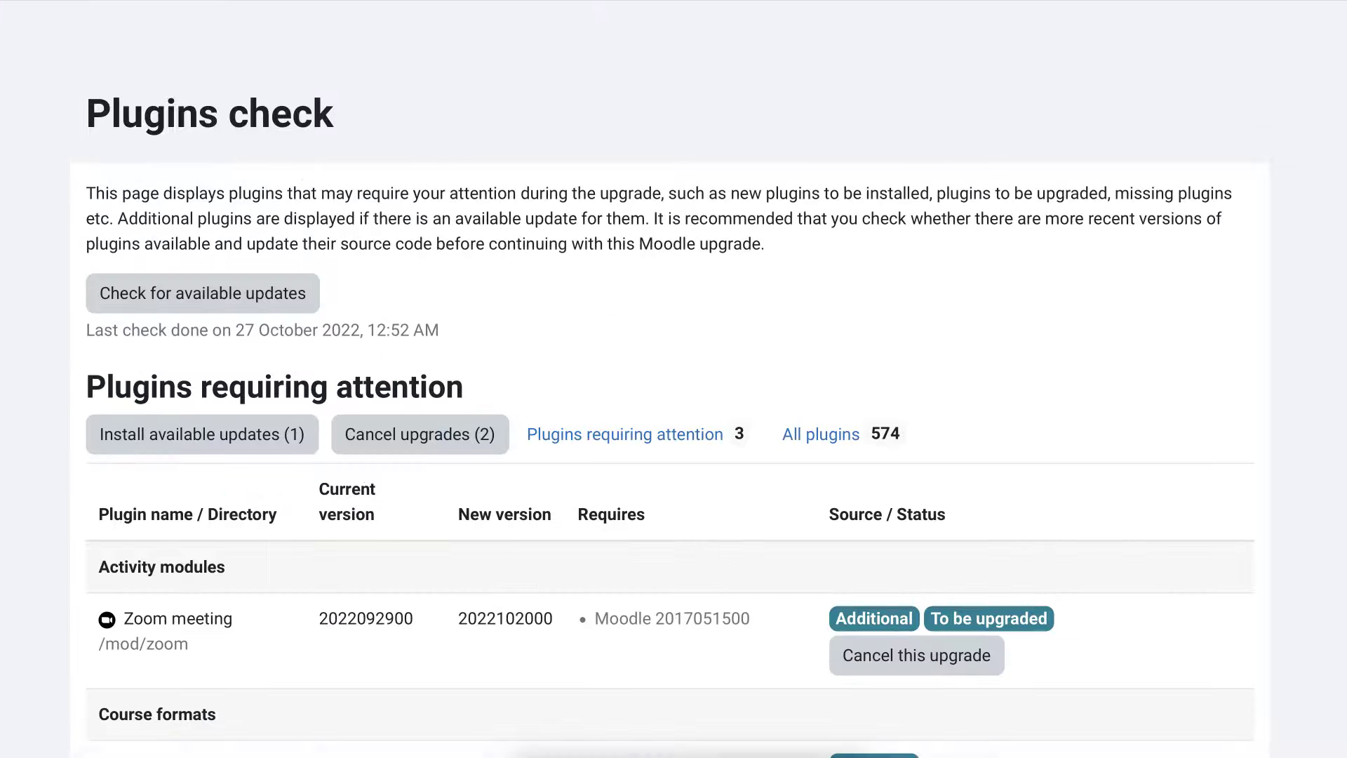
{"action": "scroll", "coordinate": [408, 634], "scroll_direction": "down", "scroll_amount": 5}
{"action": "scroll", "coordinate": [408, 634], "scroll_direction": "down", "scroll_amount": 1}
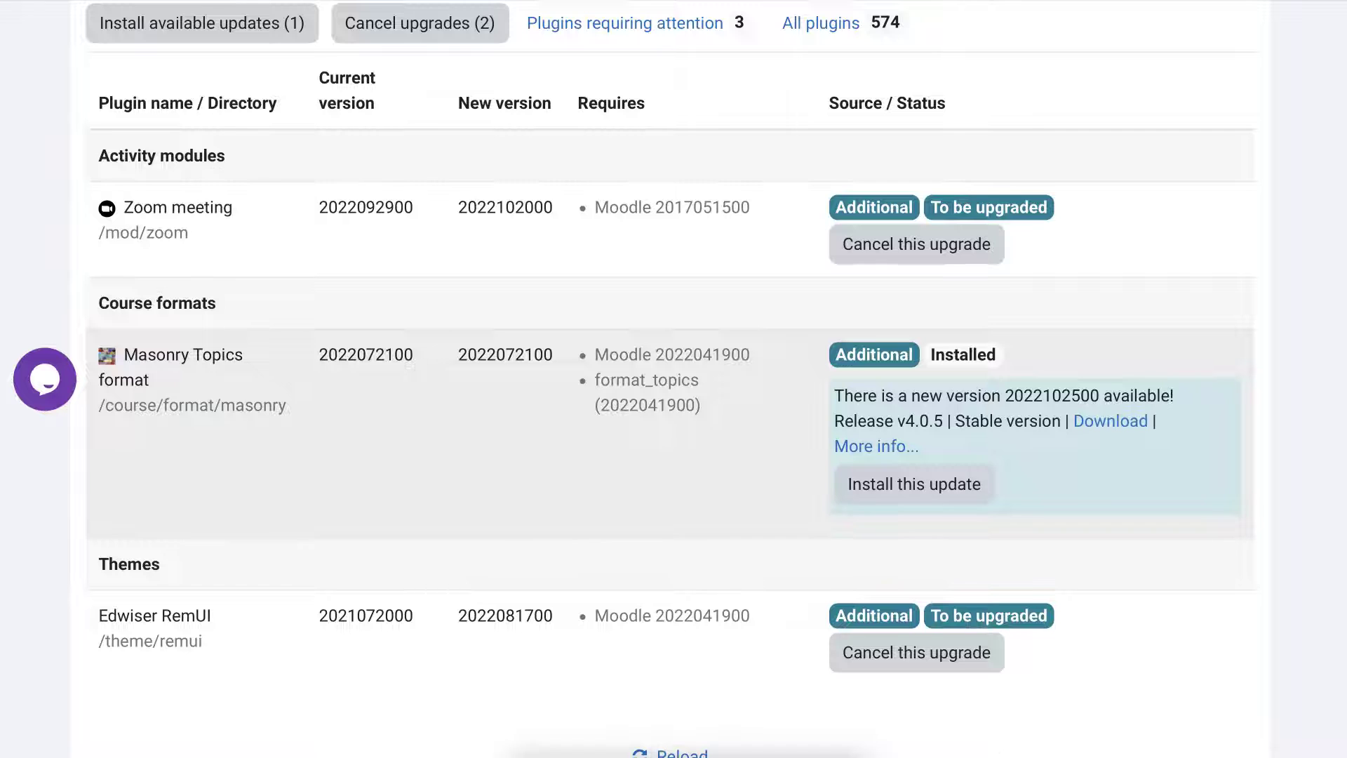
{"action": "left_click", "coordinate": [890, 485]}
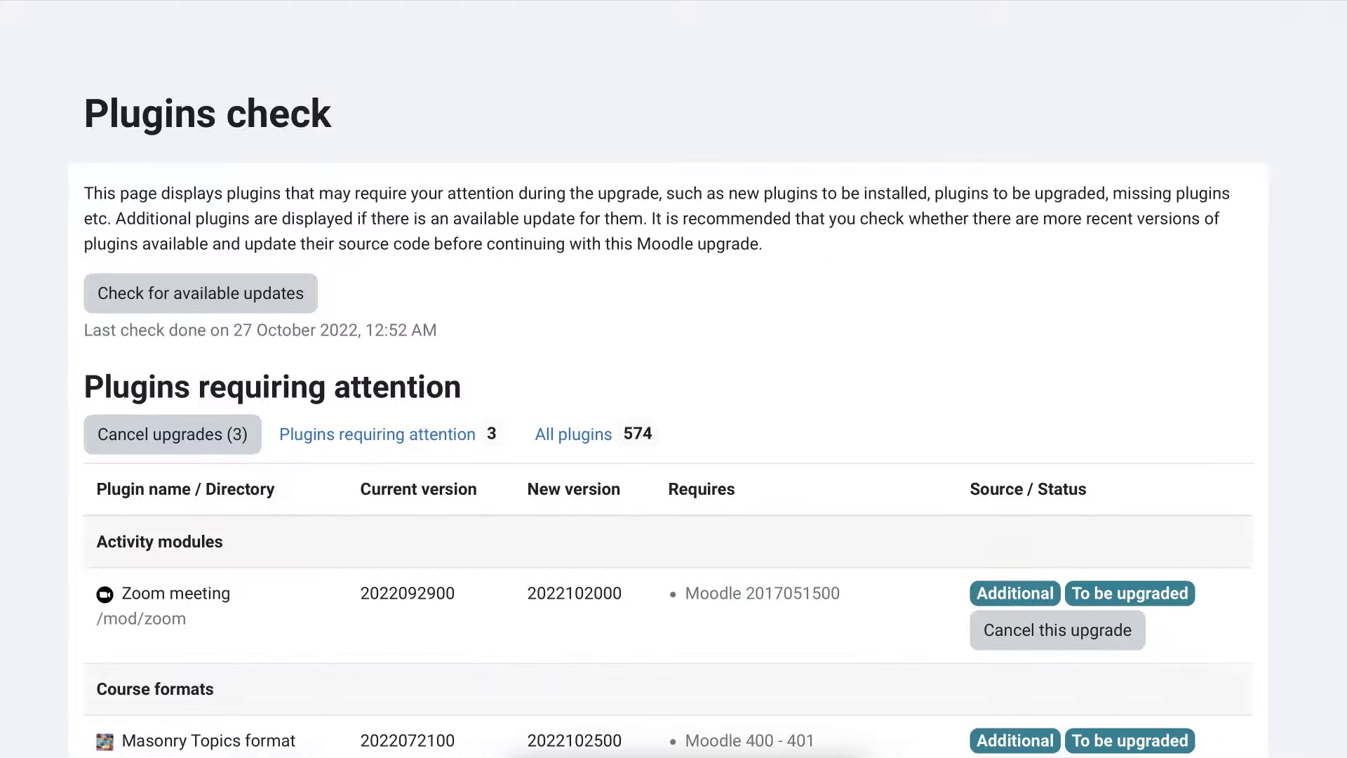
{"action": "scroll", "coordinate": [522, 495], "scroll_direction": "down", "scroll_amount": 5}
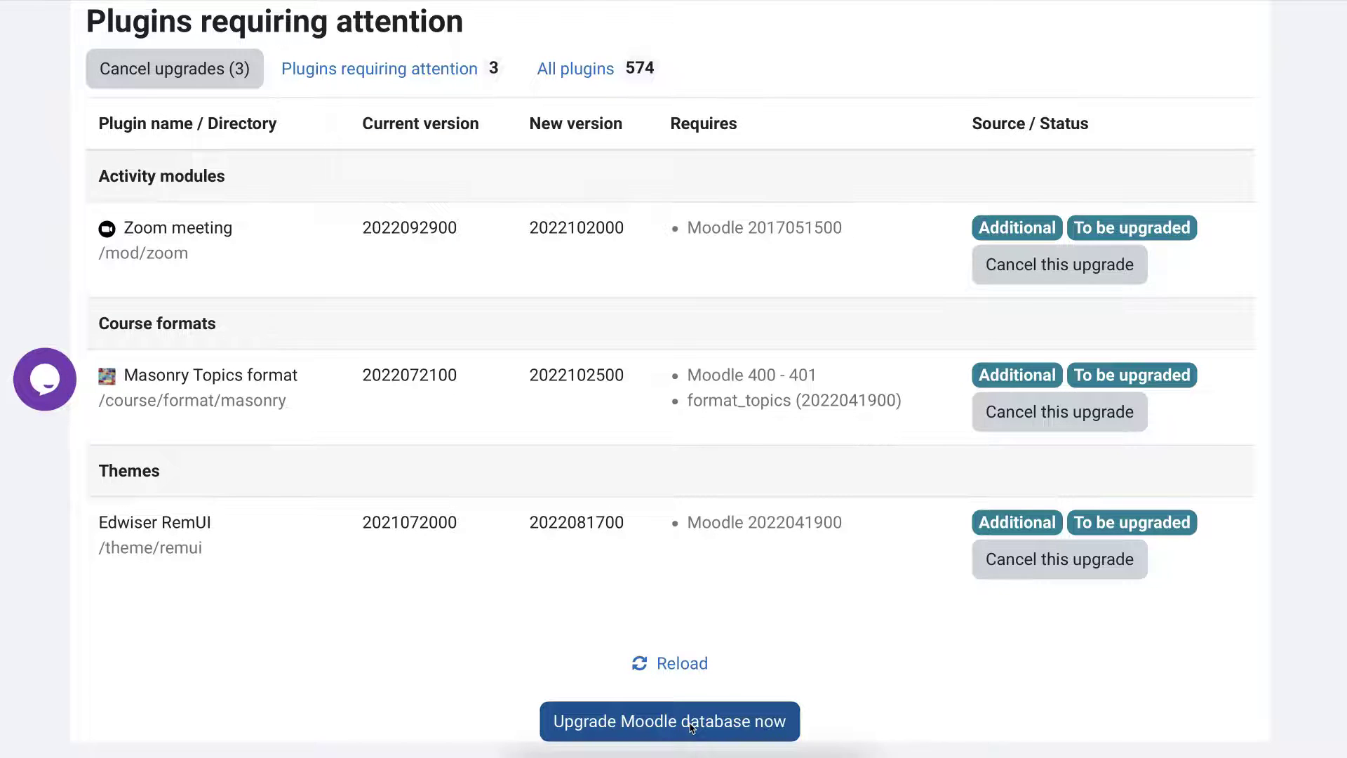
Upgrade the Moodle database and continue to the New settings page for Edwiser RemUI 4.0.3
{"action": "left_click", "coordinate": [691, 726]}
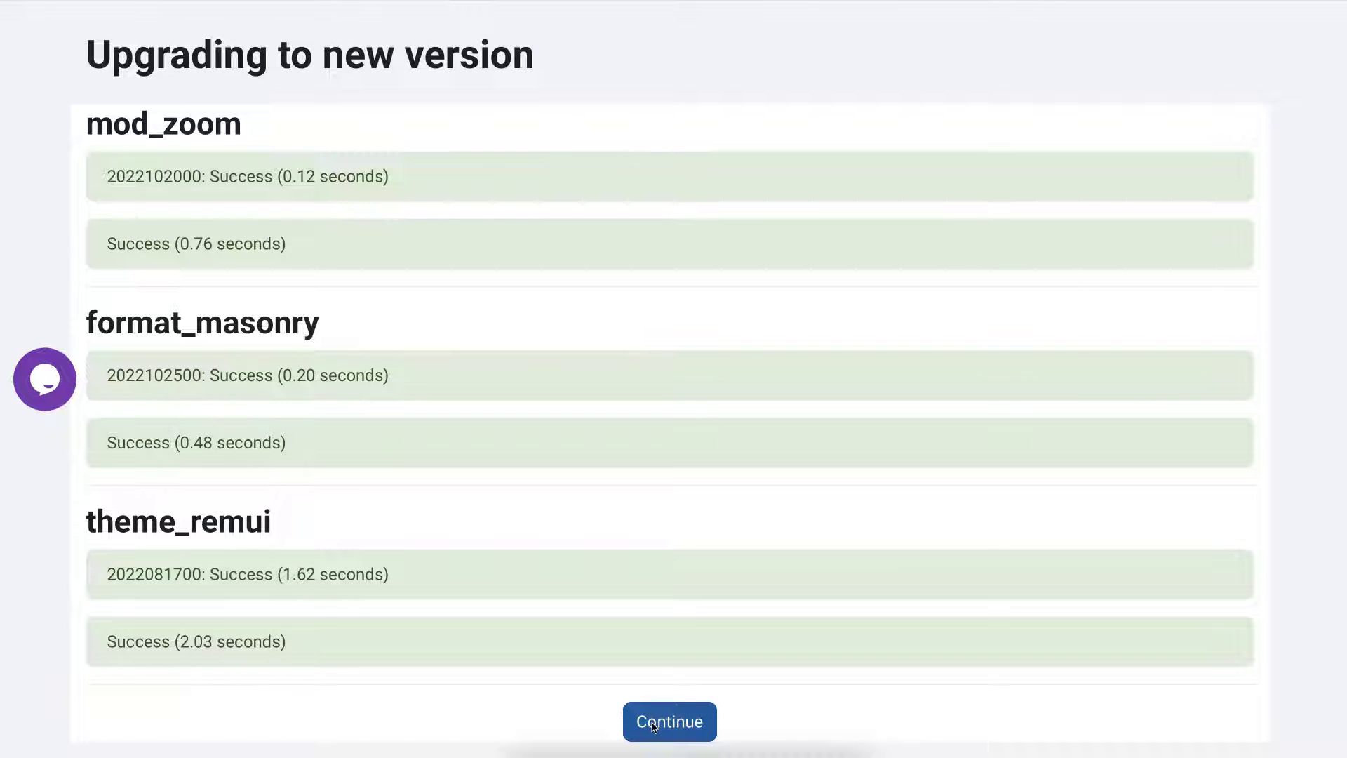
{"action": "left_click", "coordinate": [652, 722]}
{"action": "scroll", "coordinate": [653, 727], "scroll_direction": "down", "scroll_amount": 1}
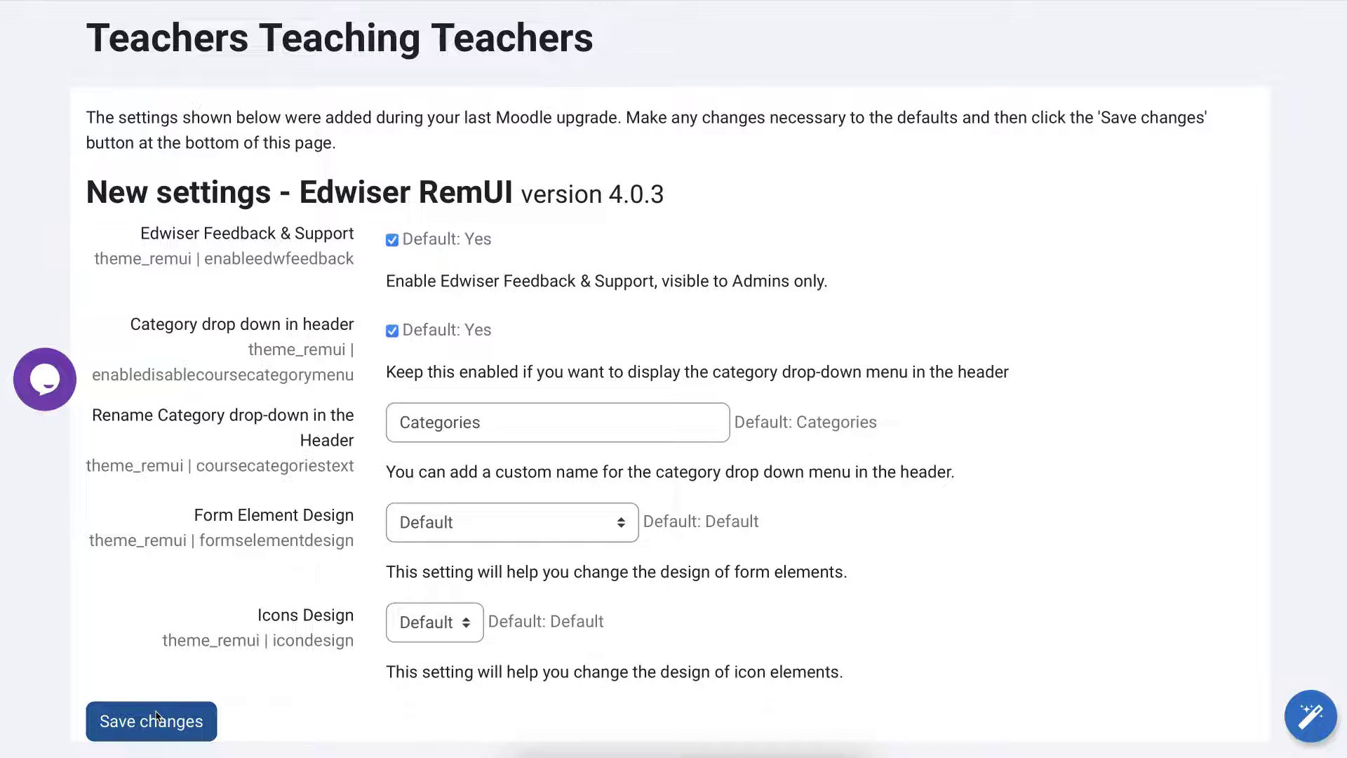
Save the Edwiser RemUI new settings at their defaults and review the resulting admin page
{"action": "left_click", "coordinate": [156, 716]}
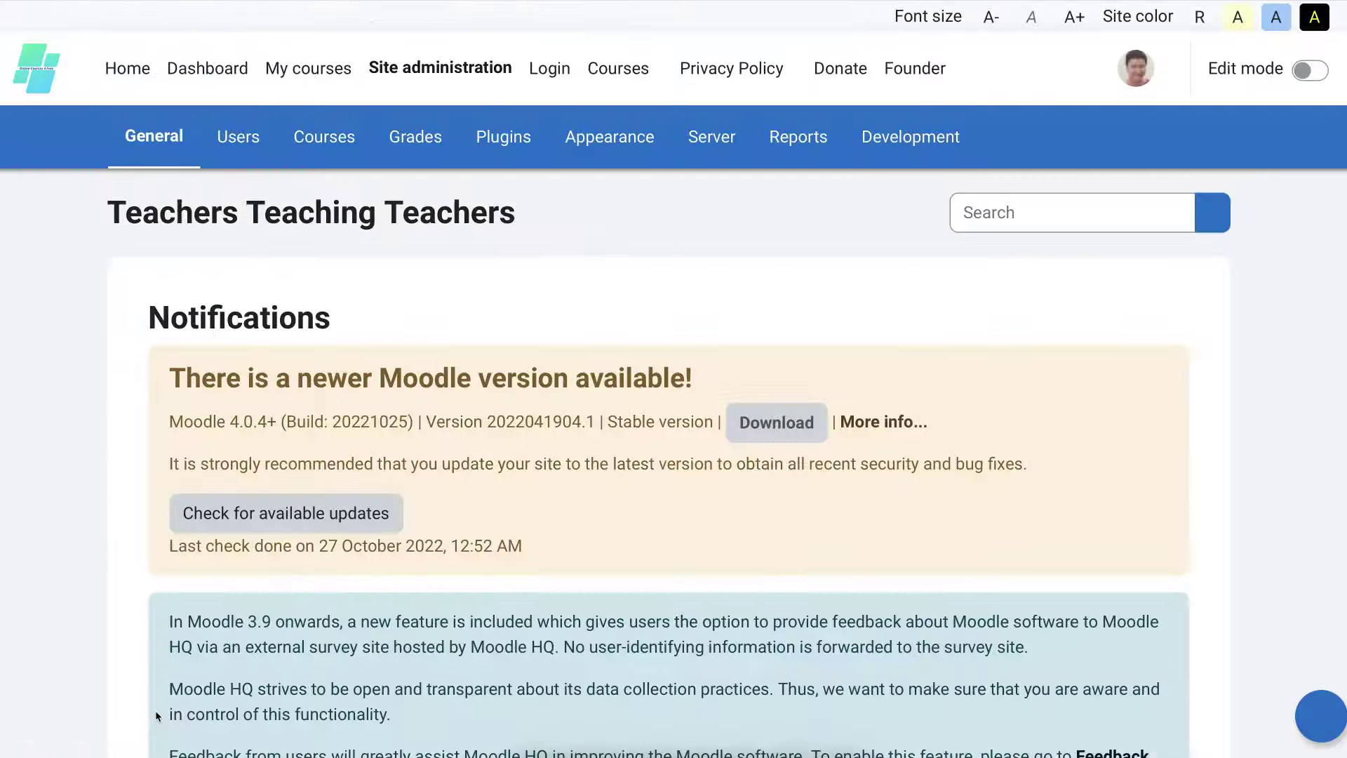
{"action": "scroll", "coordinate": [157, 716], "scroll_direction": "down", "scroll_amount": 2}
{"action": "scroll", "coordinate": [155, 716], "scroll_direction": "down", "scroll_amount": 2}
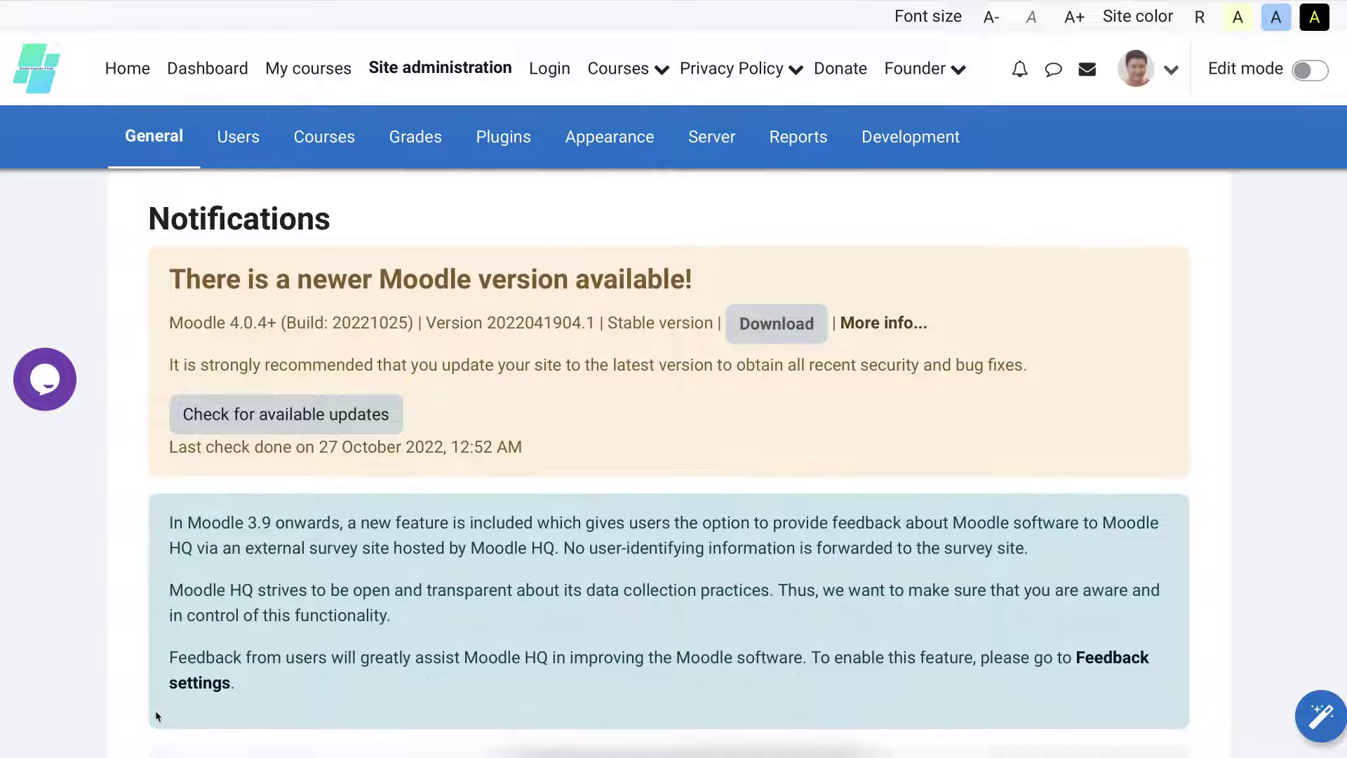
{"action": "scroll", "coordinate": [158, 715], "scroll_direction": "up", "scroll_amount": 1}
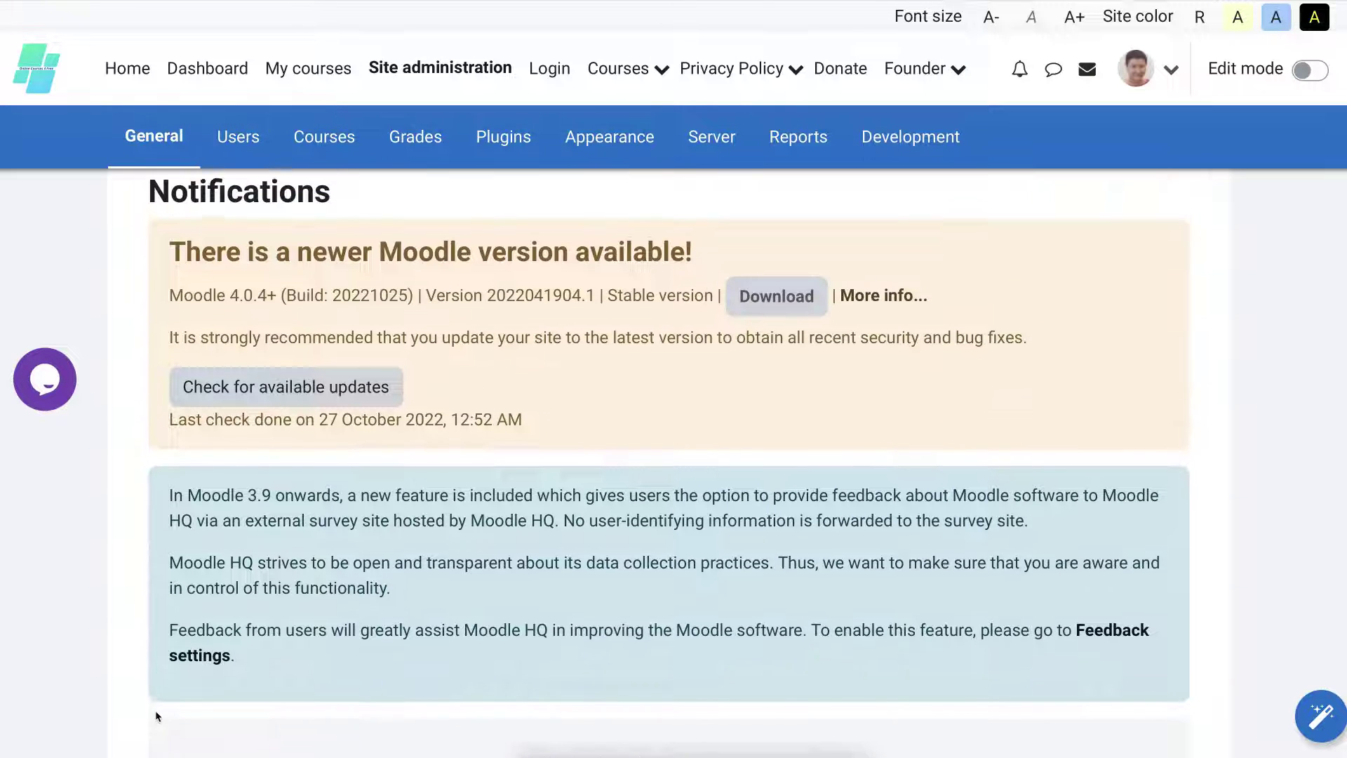
{"action": "scroll", "coordinate": [157, 716], "scroll_direction": "down", "scroll_amount": 3}
{"action": "scroll", "coordinate": [157, 716], "scroll_direction": "down", "scroll_amount": 3}
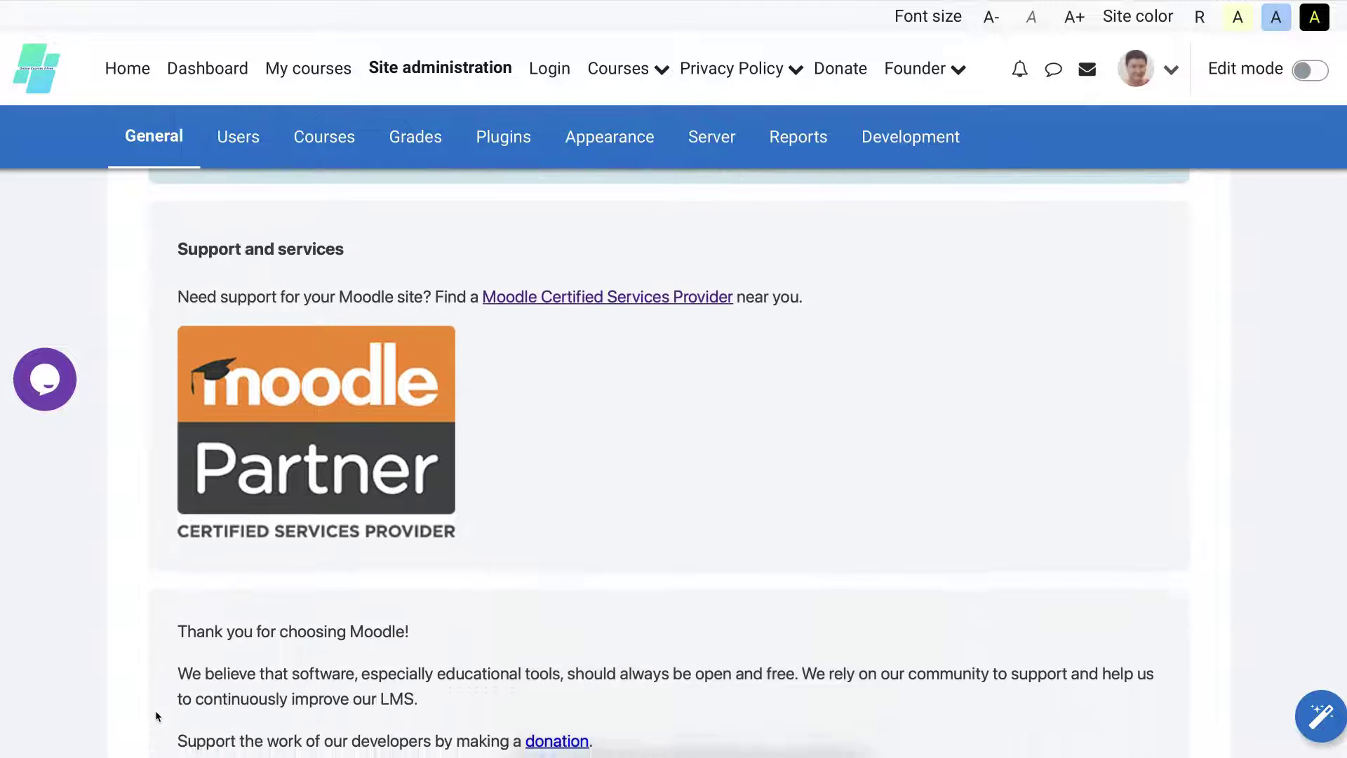
{"action": "scroll", "coordinate": [157, 715], "scroll_direction": "up", "scroll_amount": 5}
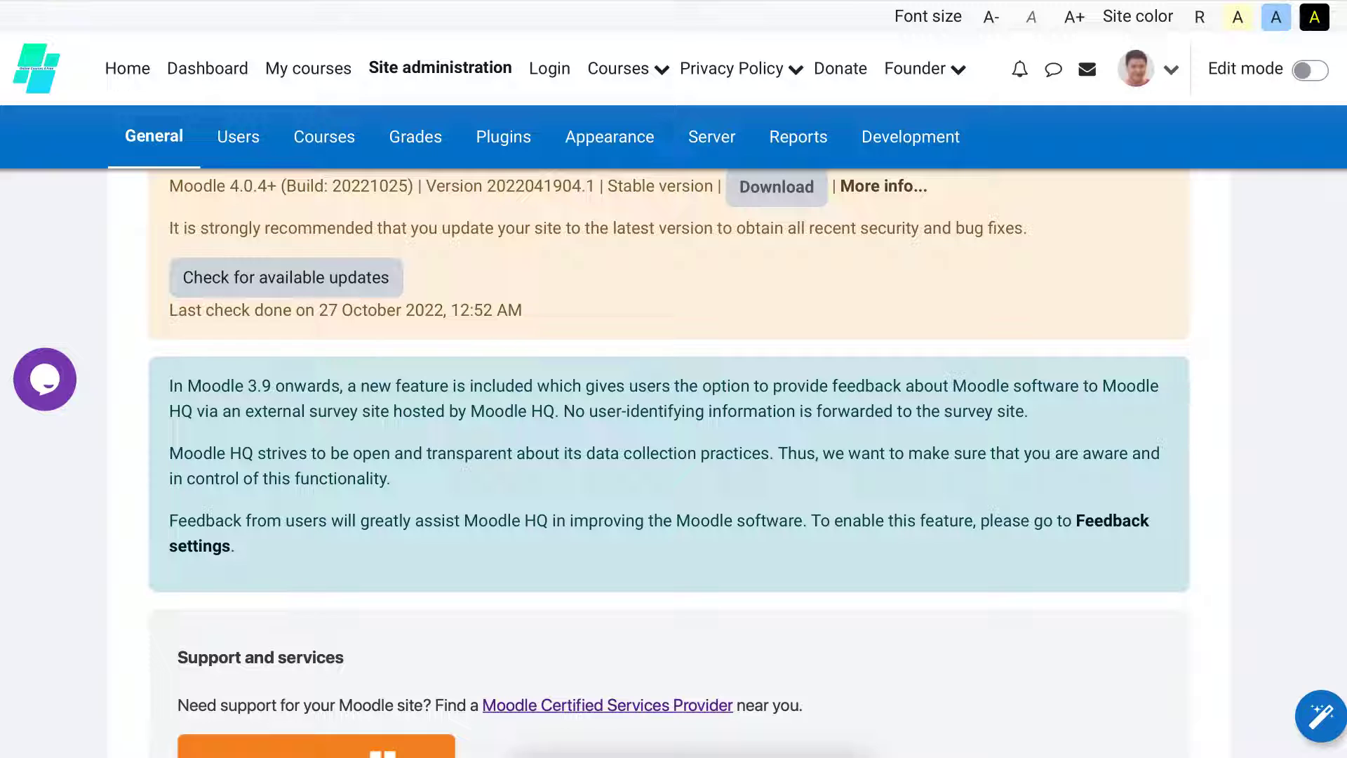
Open Plugins > Install plugins and scroll to the ZIP upload form
{"action": "left_click", "coordinate": [494, 146]}
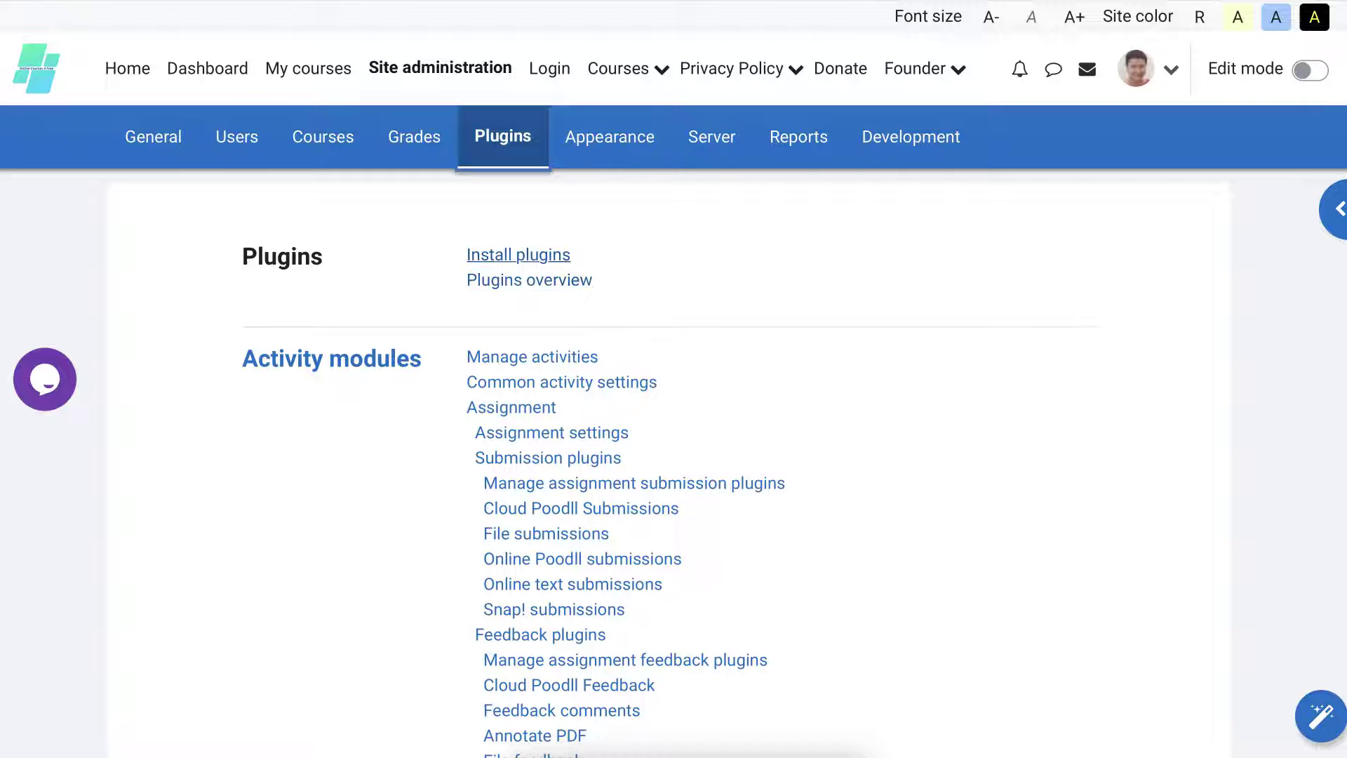
{"action": "left_click", "coordinate": [534, 253]}
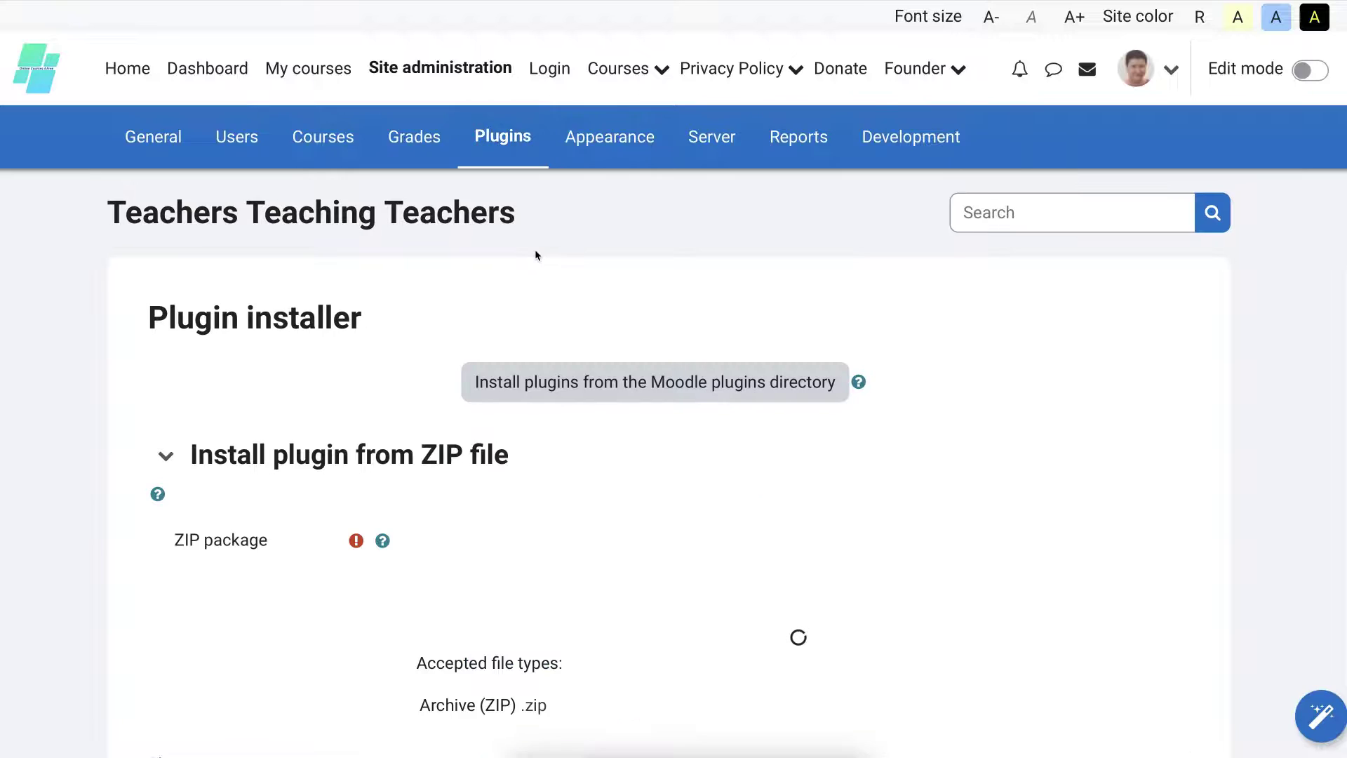
{"action": "scroll", "coordinate": [487, 393], "scroll_direction": "down", "scroll_amount": 2}
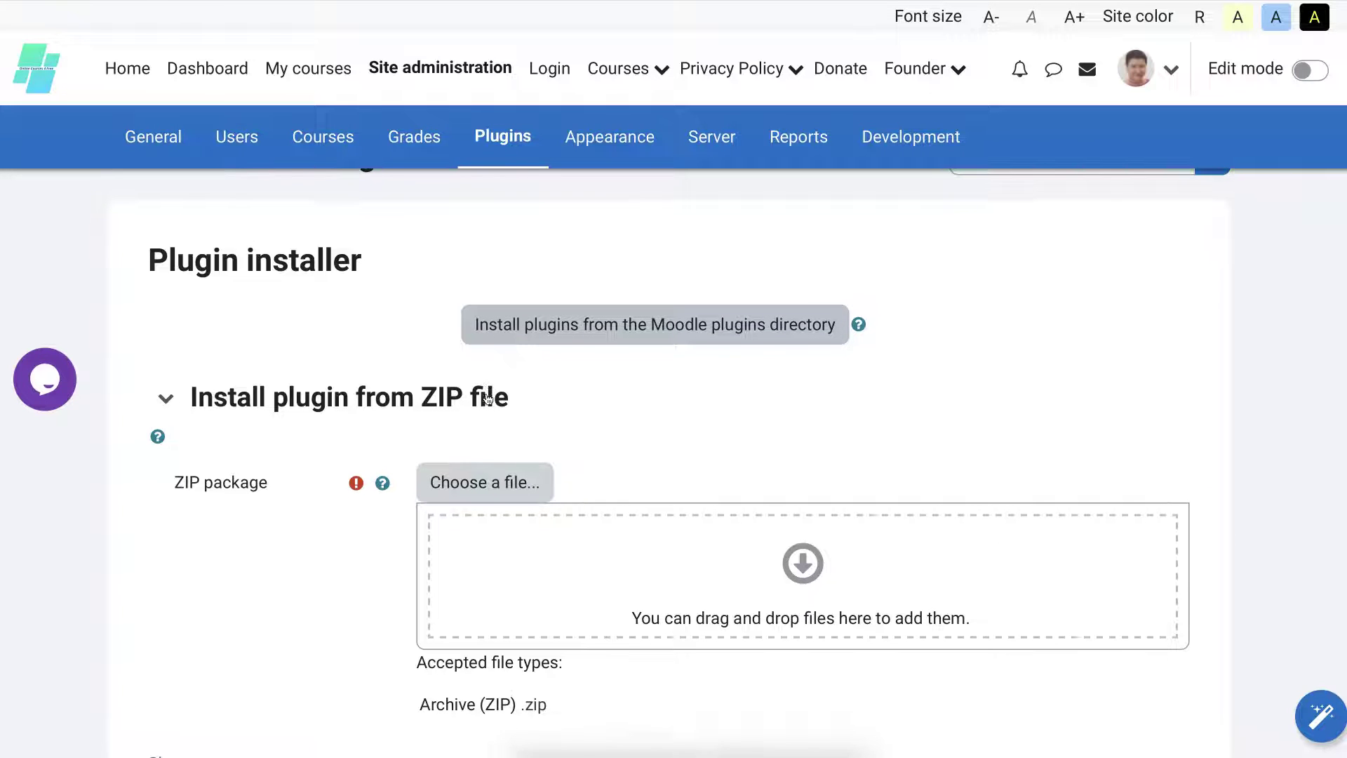
Upload local_remuihomepage.zip from the RemUI folder and install it from the ZIP file
{"action": "left_click", "coordinate": [521, 754]}
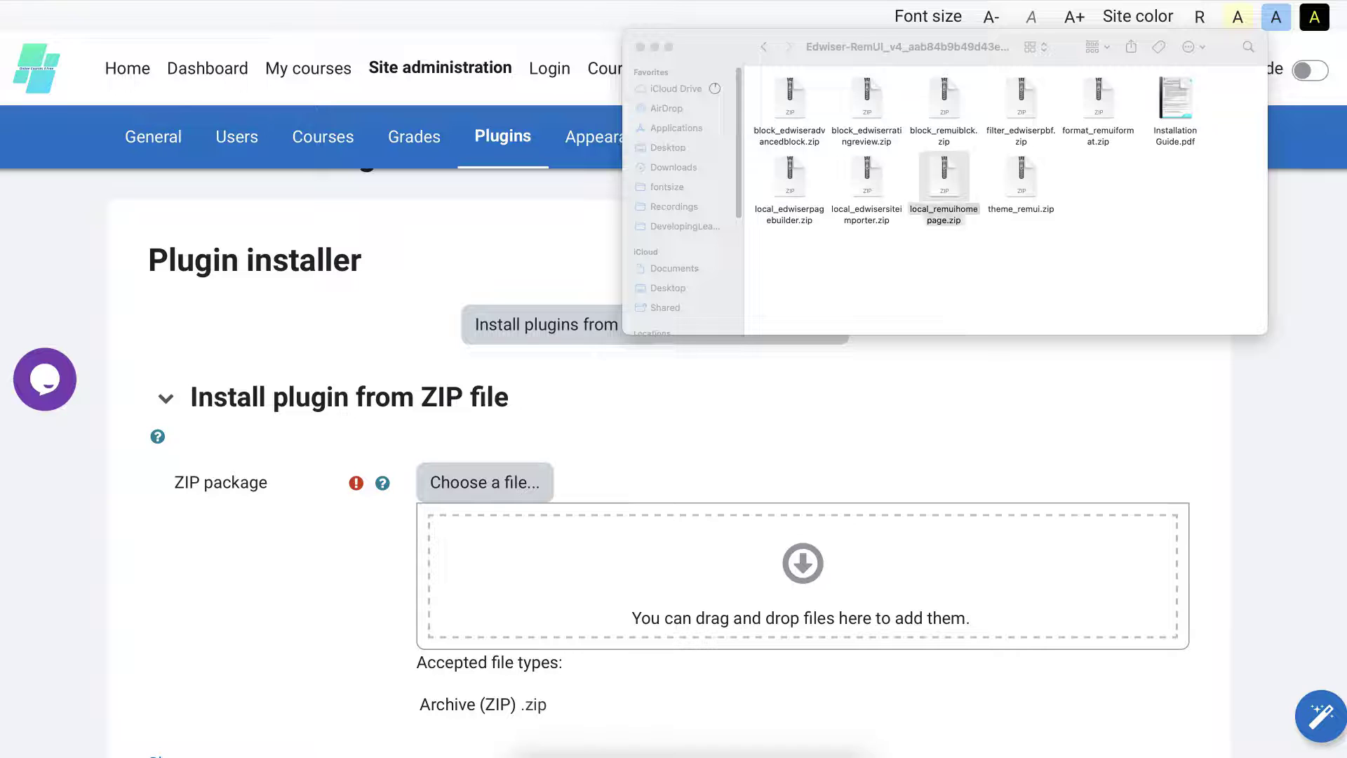
{"action": "double_click", "coordinate": [944, 178]}
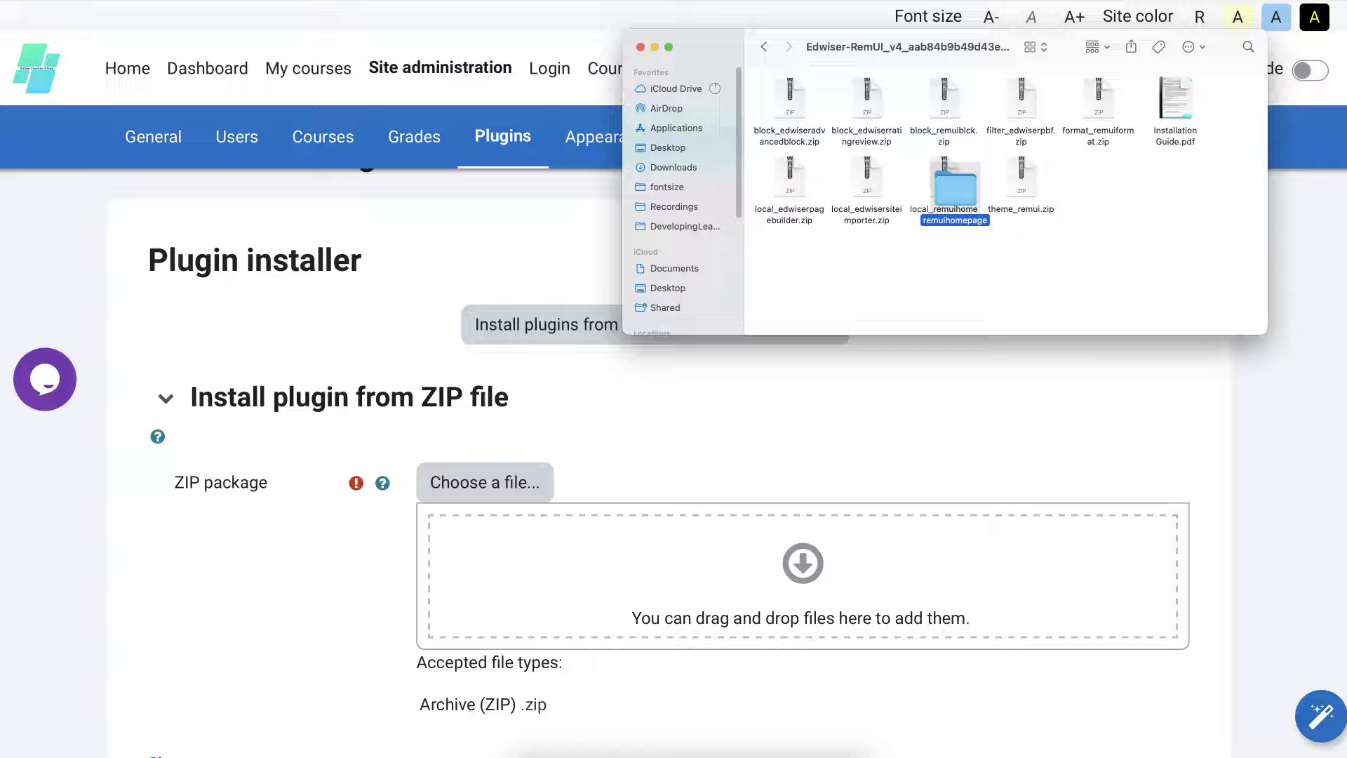
{"action": "left_click_drag", "start_coordinate": [943, 179], "coordinate": [667, 547]}
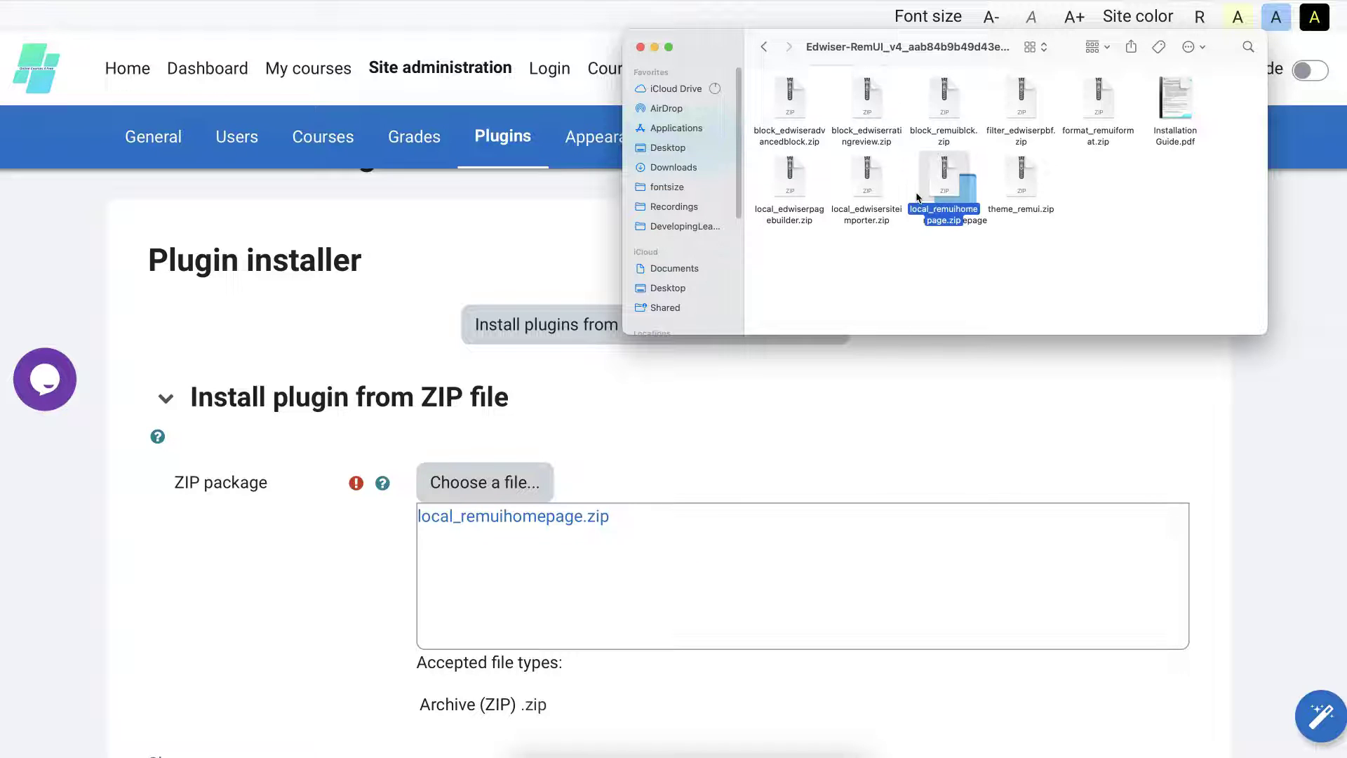
{"action": "left_click", "coordinate": [838, 411]}
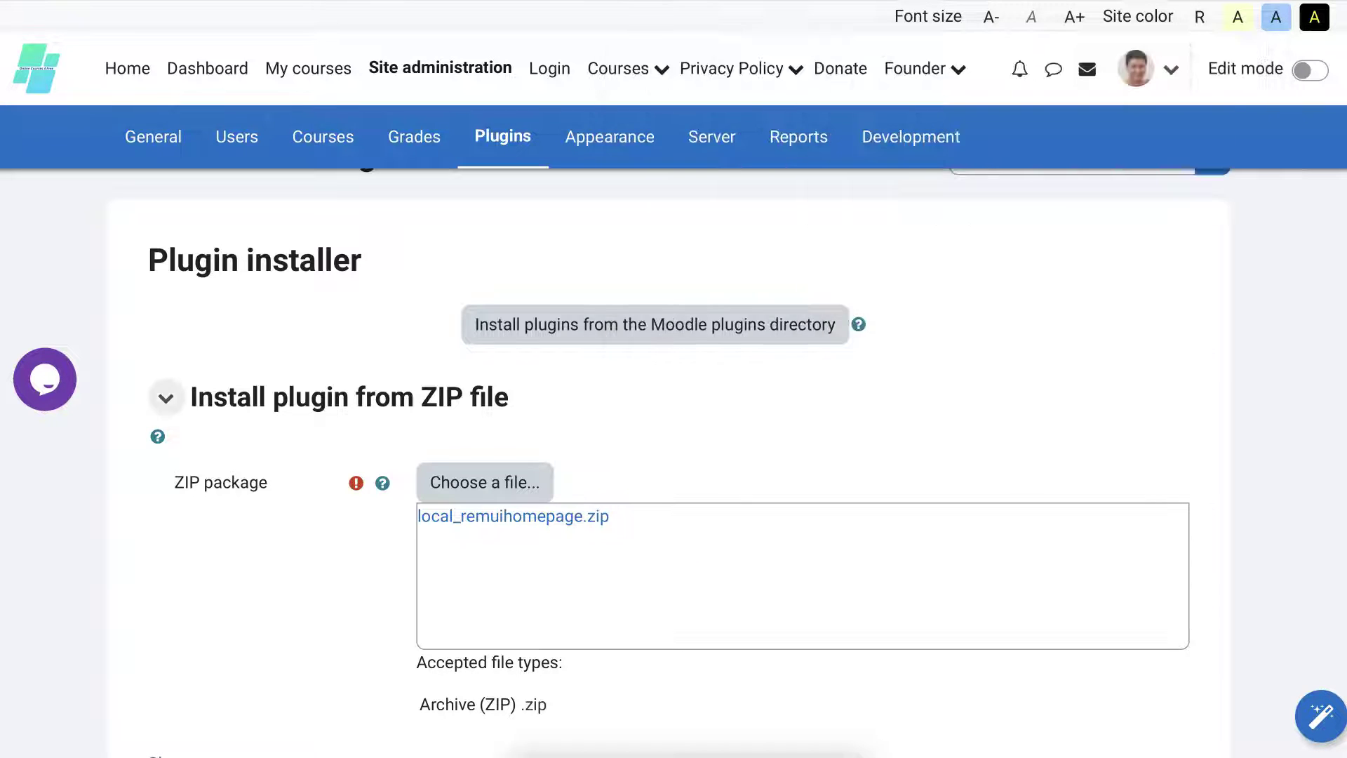
{"action": "scroll", "coordinate": [838, 412], "scroll_direction": "down", "scroll_amount": 3}
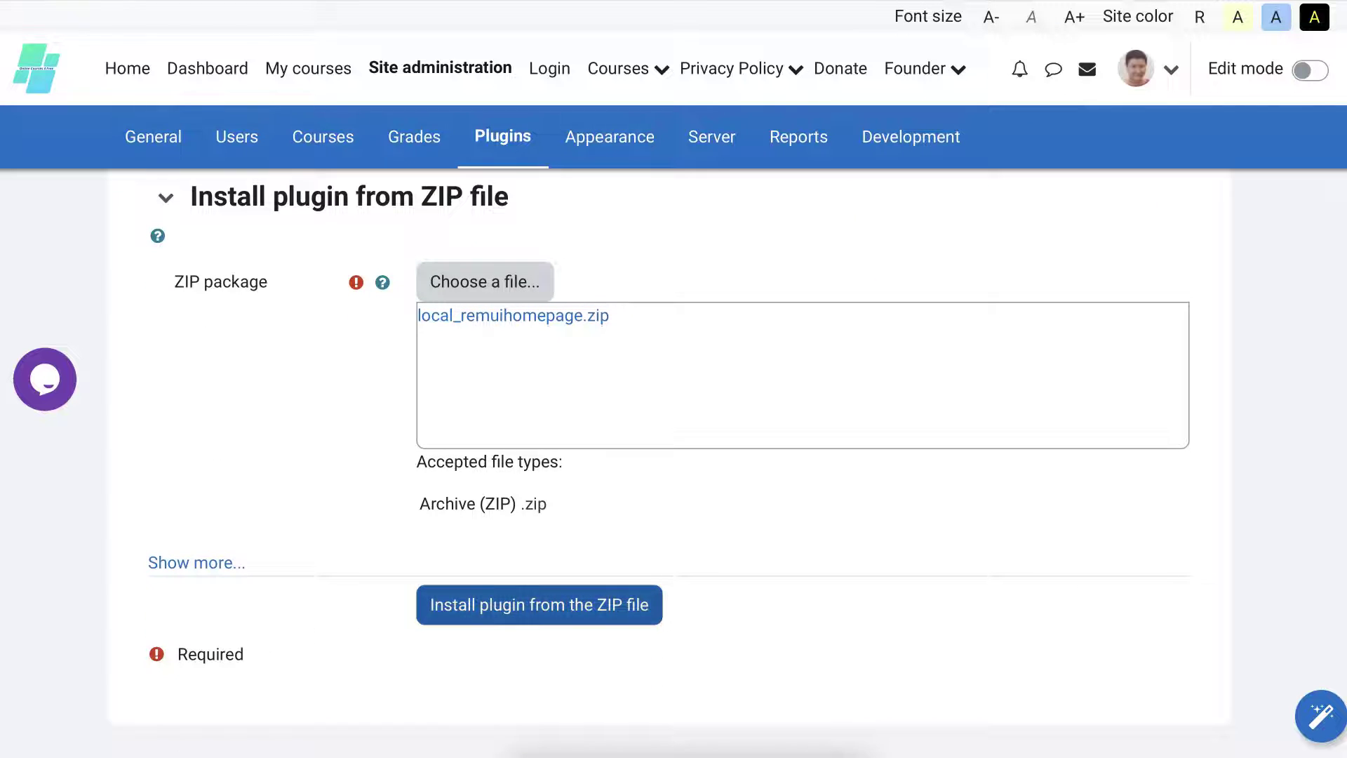
{"action": "left_click", "coordinate": [559, 612]}
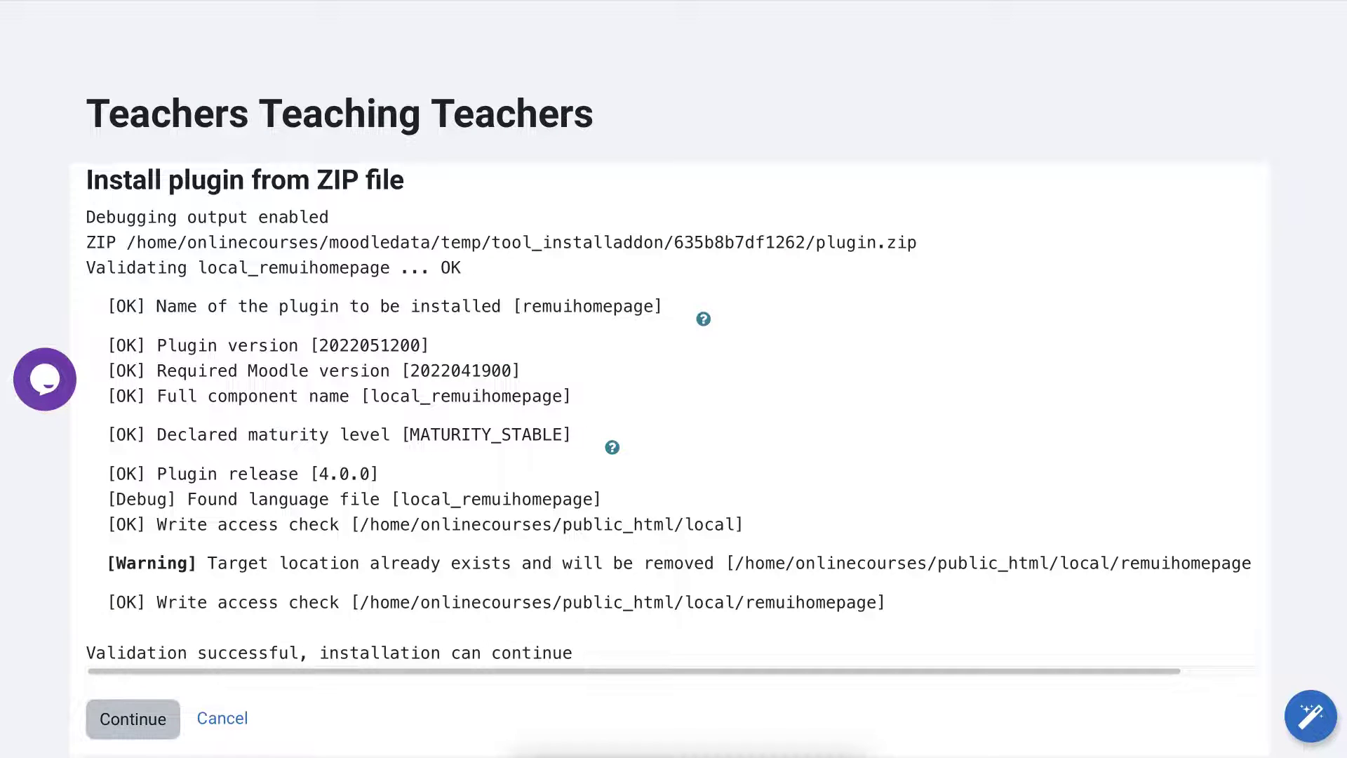
Continue past the successful RemUI homepage plugin validation and the passed server checks
{"action": "left_click", "coordinate": [161, 709]}
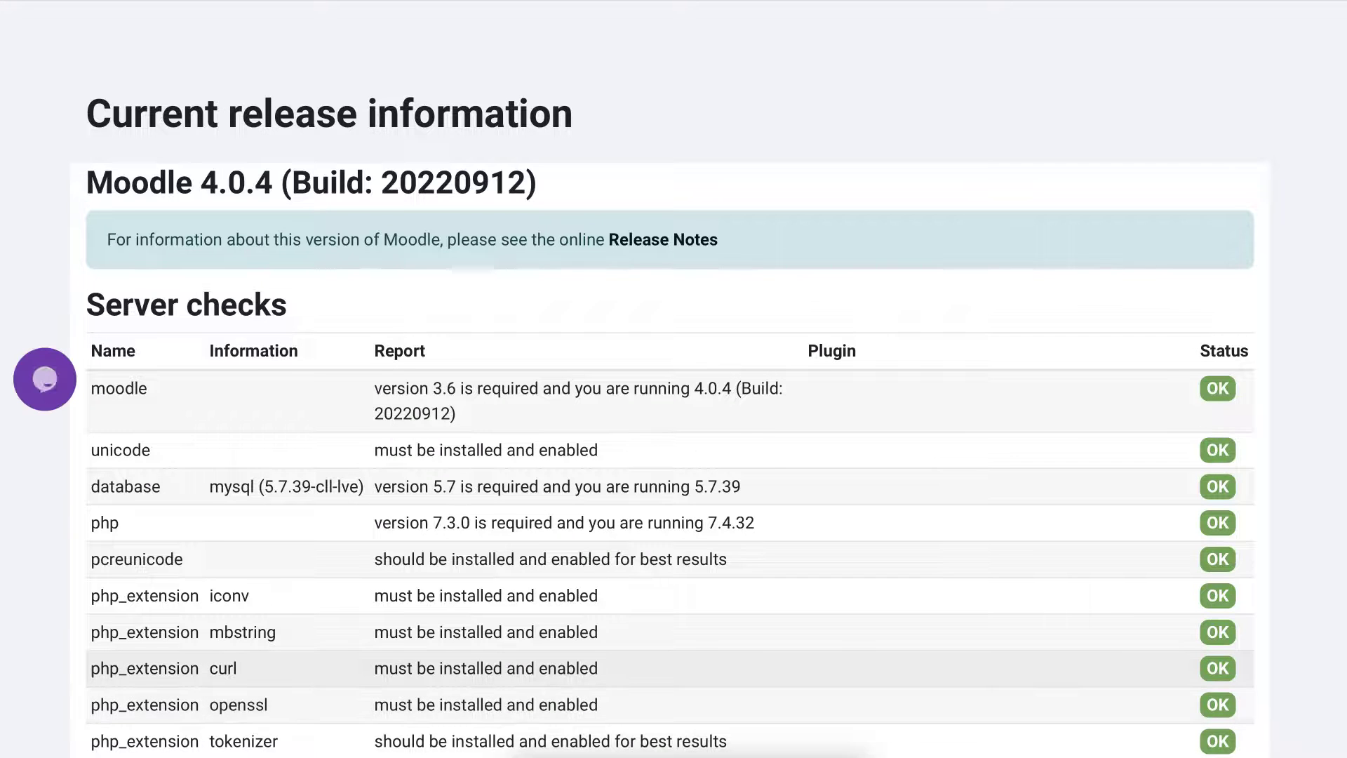
{"action": "scroll", "coordinate": [198, 674], "scroll_direction": "down", "scroll_amount": 10}
{"action": "scroll", "coordinate": [198, 674], "scroll_direction": "down", "scroll_amount": 2}
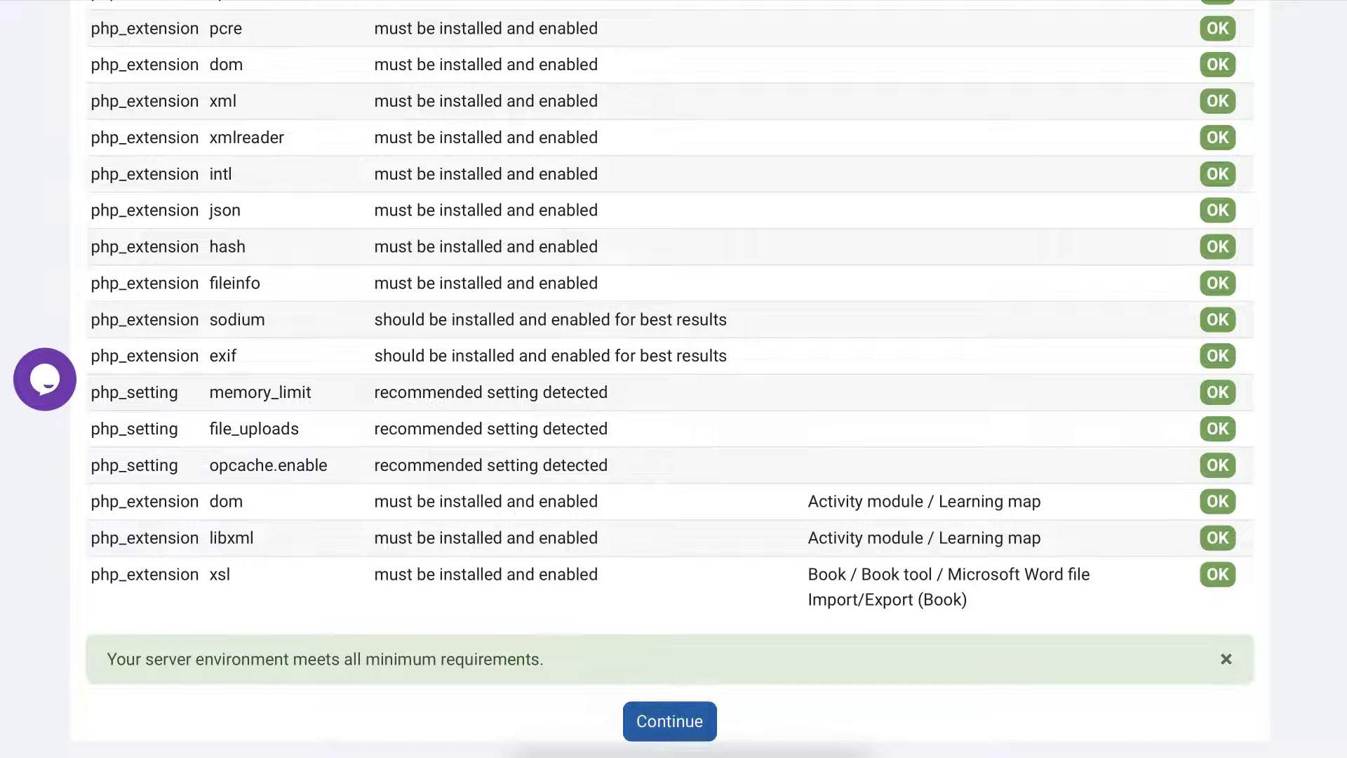
{"action": "left_click", "coordinate": [657, 727]}
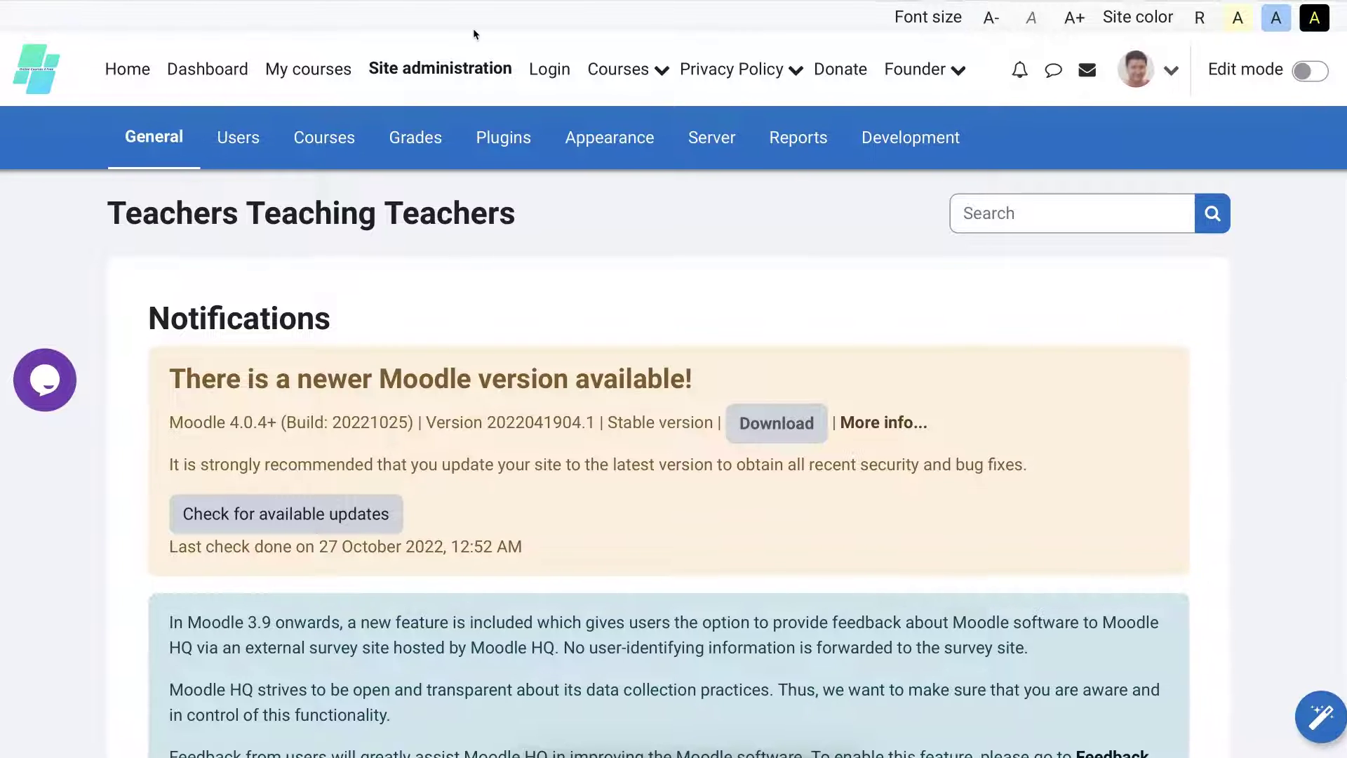
Open Site administration's Appearance section and scroll to the Edwiser RemUI theme settings link
{"action": "left_click", "coordinate": [609, 137]}
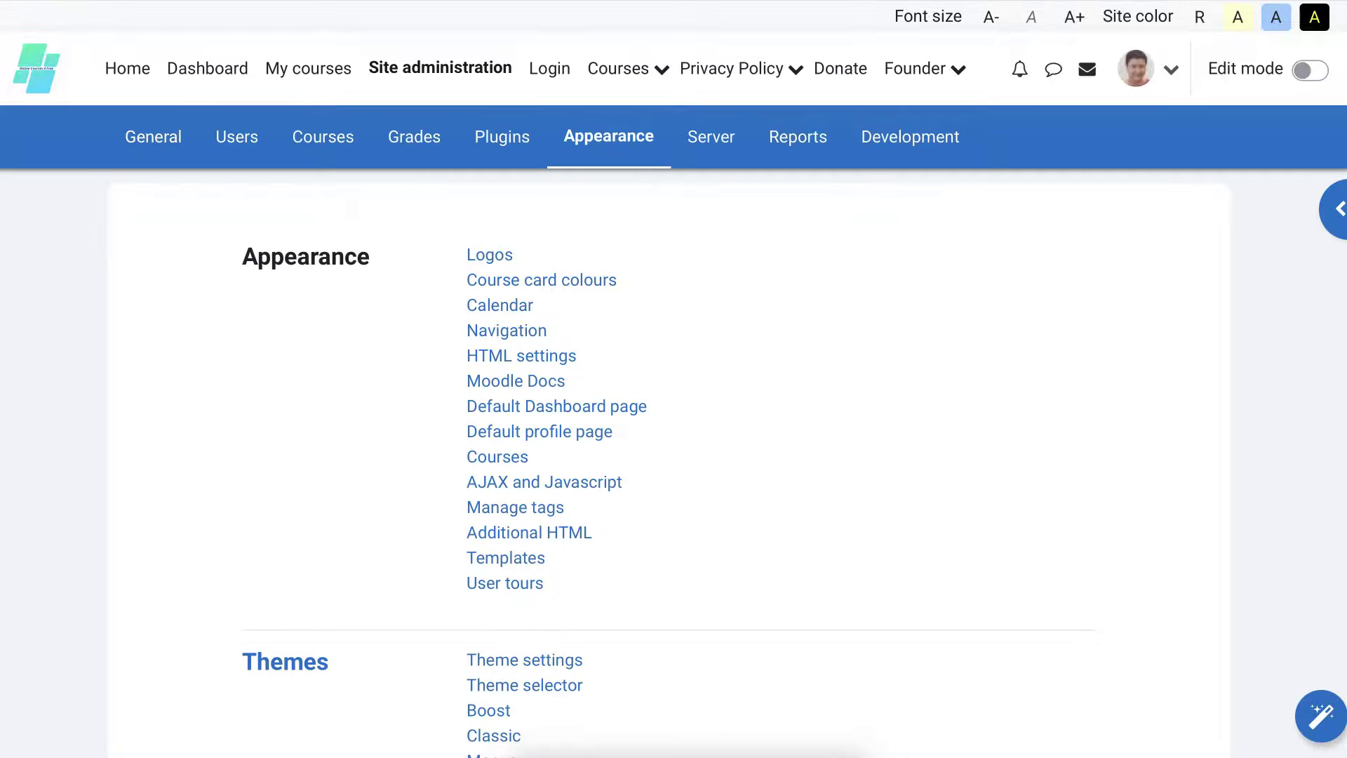
{"action": "scroll", "coordinate": [666, 442], "scroll_direction": "down", "scroll_amount": 2}
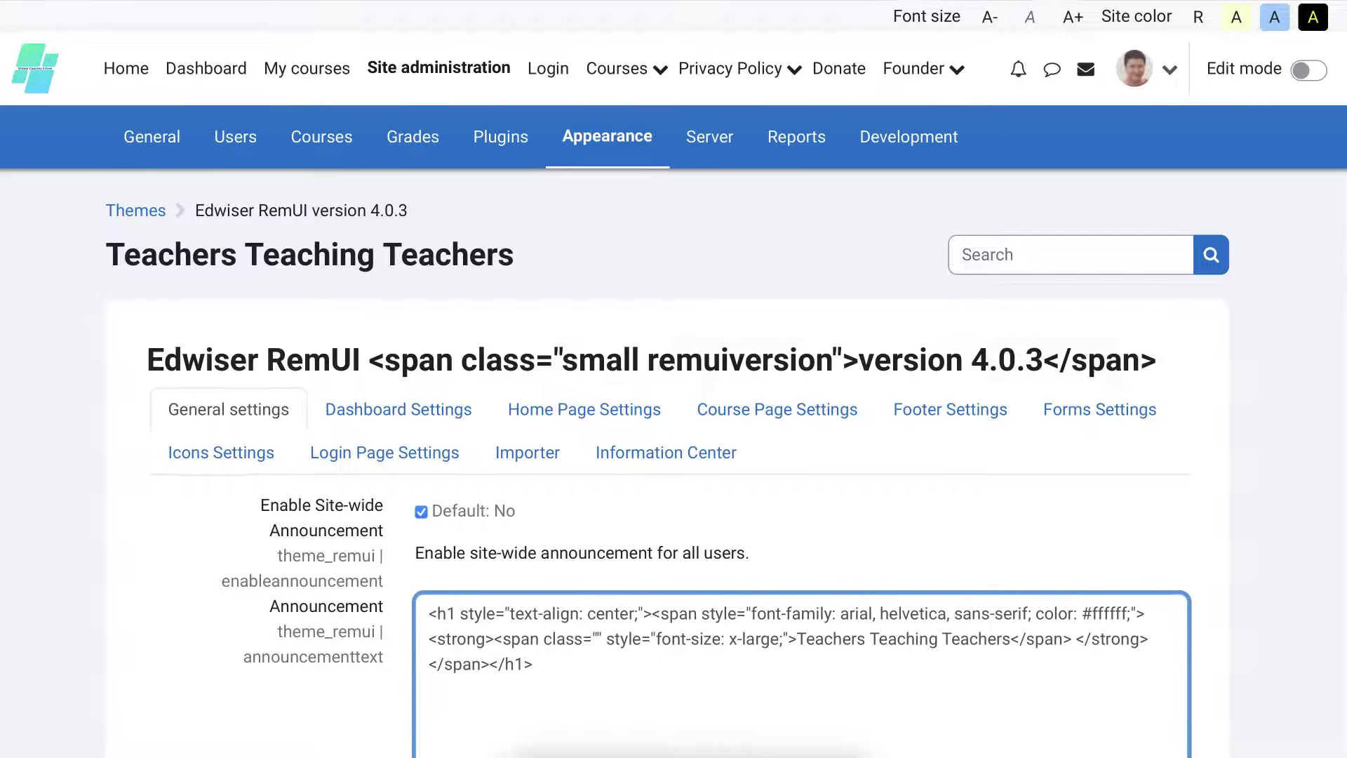
{"action": "left_click", "coordinate": [386, 453]}
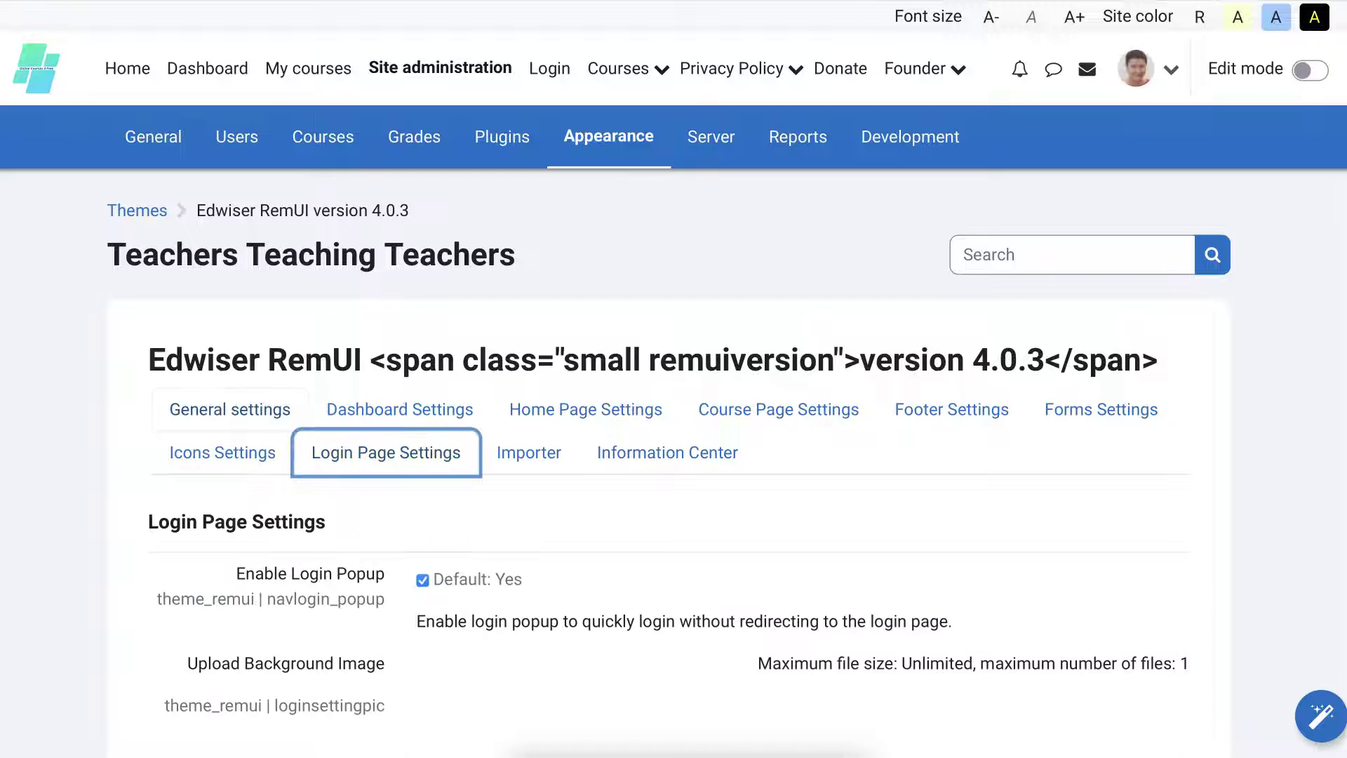
{"action": "left_click", "coordinate": [230, 410]}
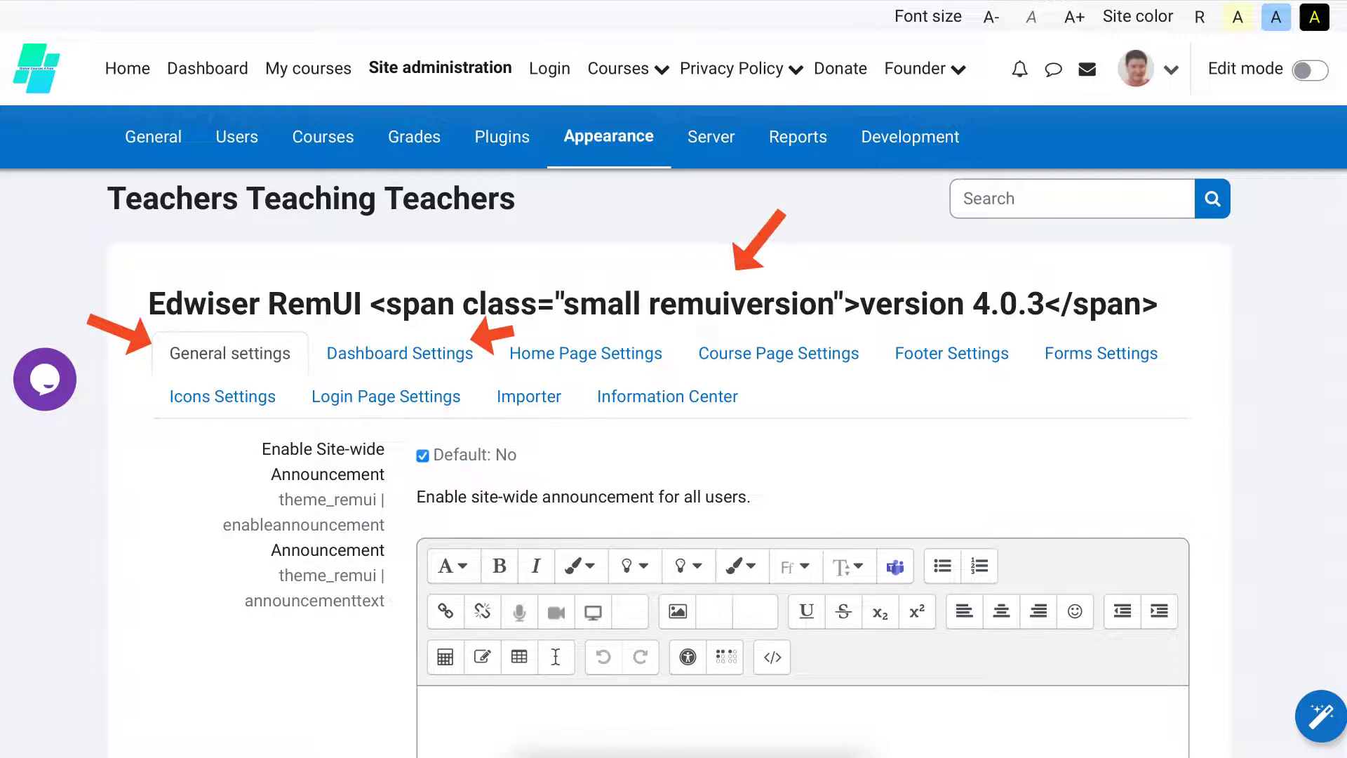
Select all the existing rules in the RemUI Custom CSS box and delete them
{"action": "scroll", "coordinate": [550, 325], "scroll_direction": "down", "scroll_amount": 4}
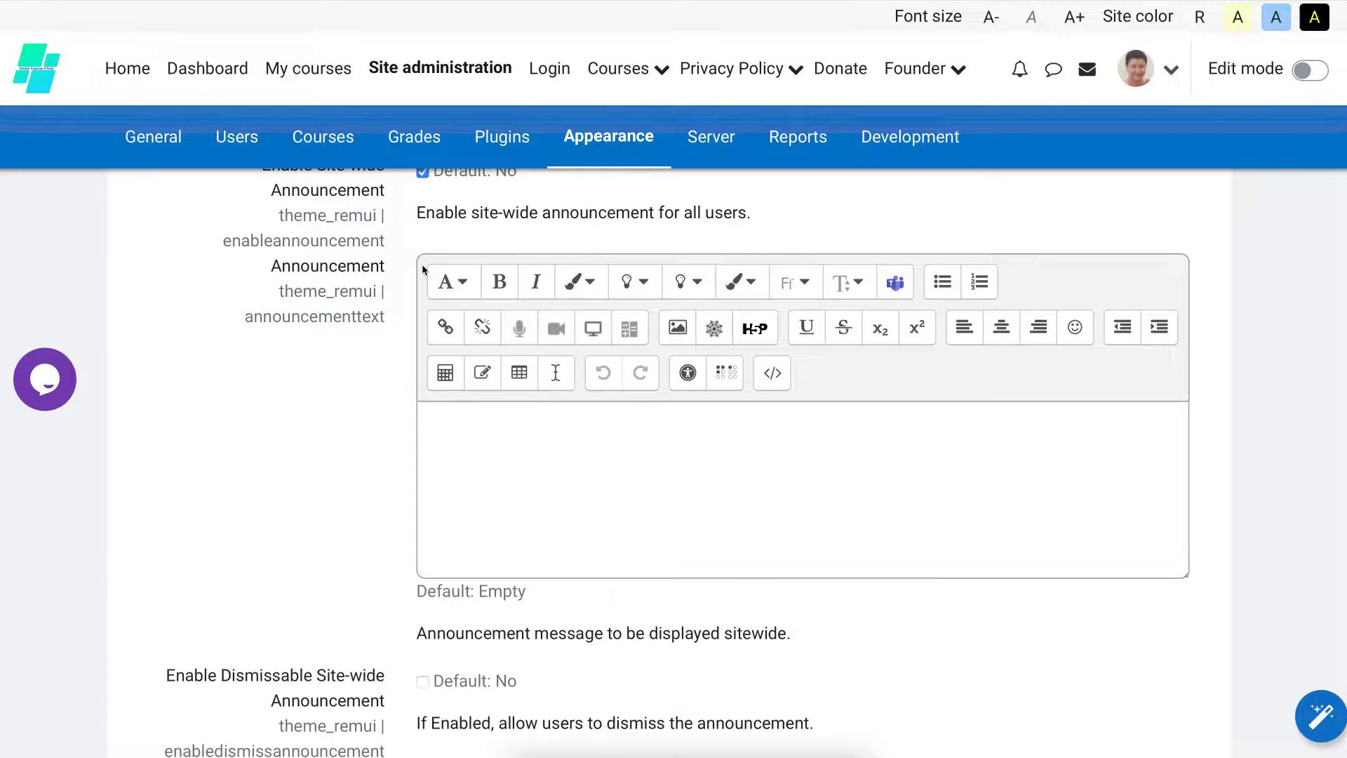
{"action": "scroll", "coordinate": [550, 324], "scroll_direction": "down", "scroll_amount": 8}
{"action": "scroll", "coordinate": [465, 323], "scroll_direction": "down", "scroll_amount": 15}
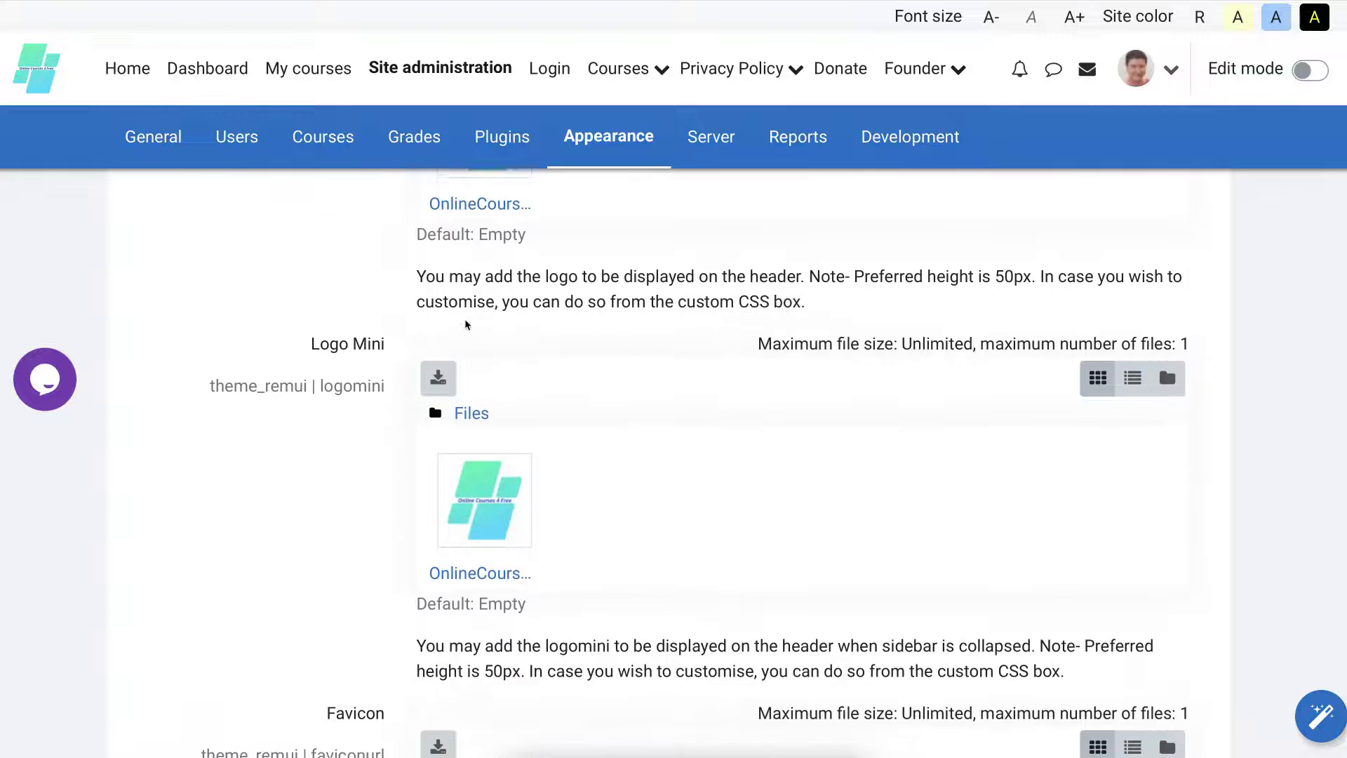
{"action": "scroll", "coordinate": [465, 324], "scroll_direction": "down", "scroll_amount": 4}
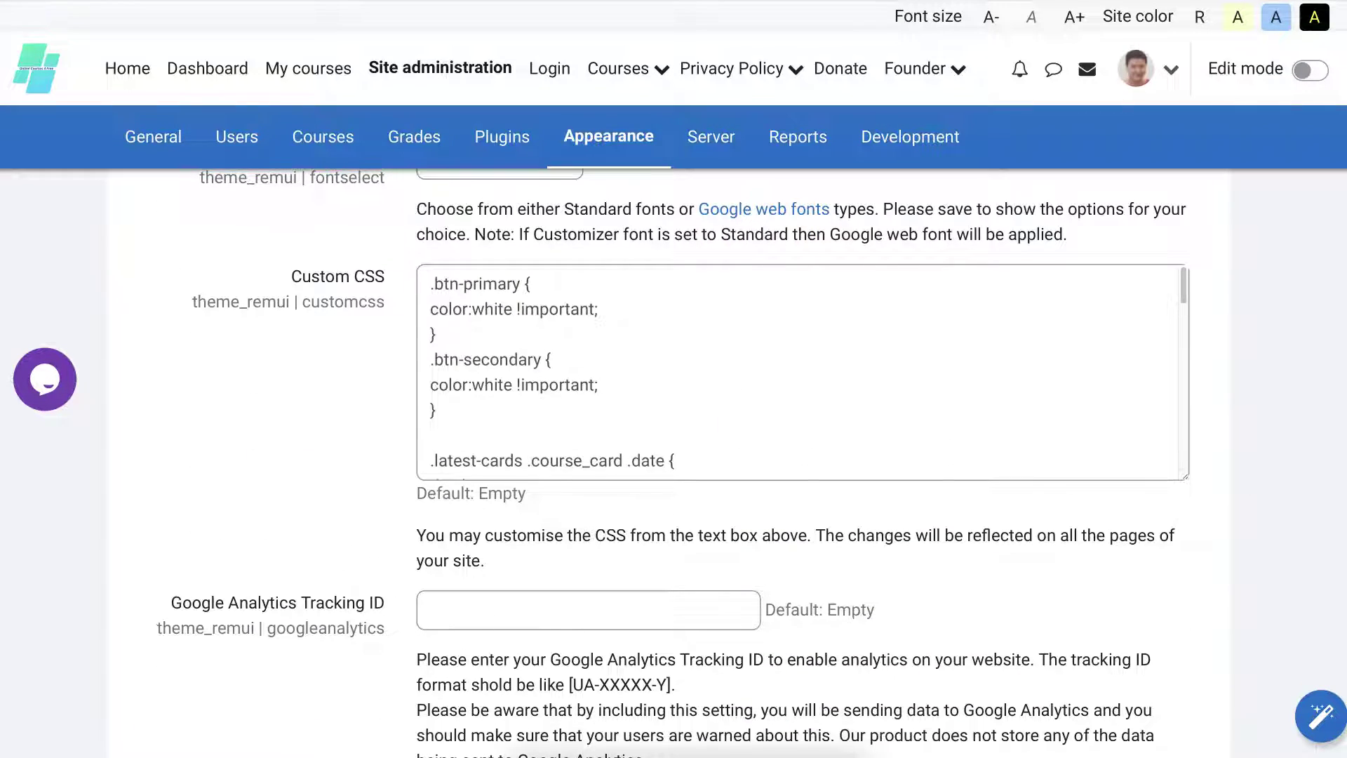
{"action": "scroll", "coordinate": [496, 333], "scroll_direction": "down", "scroll_amount": 1}
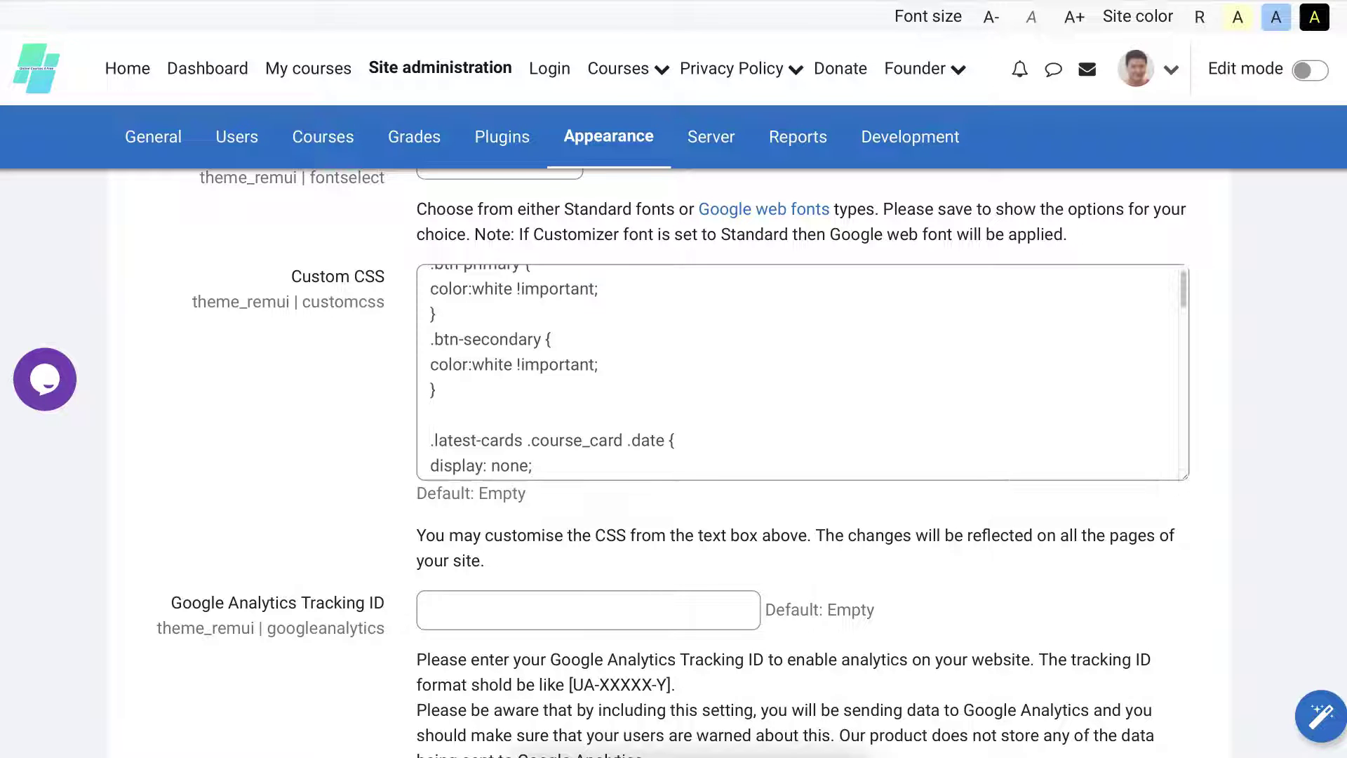
{"action": "scroll", "coordinate": [538, 317], "scroll_direction": "up", "scroll_amount": 1}
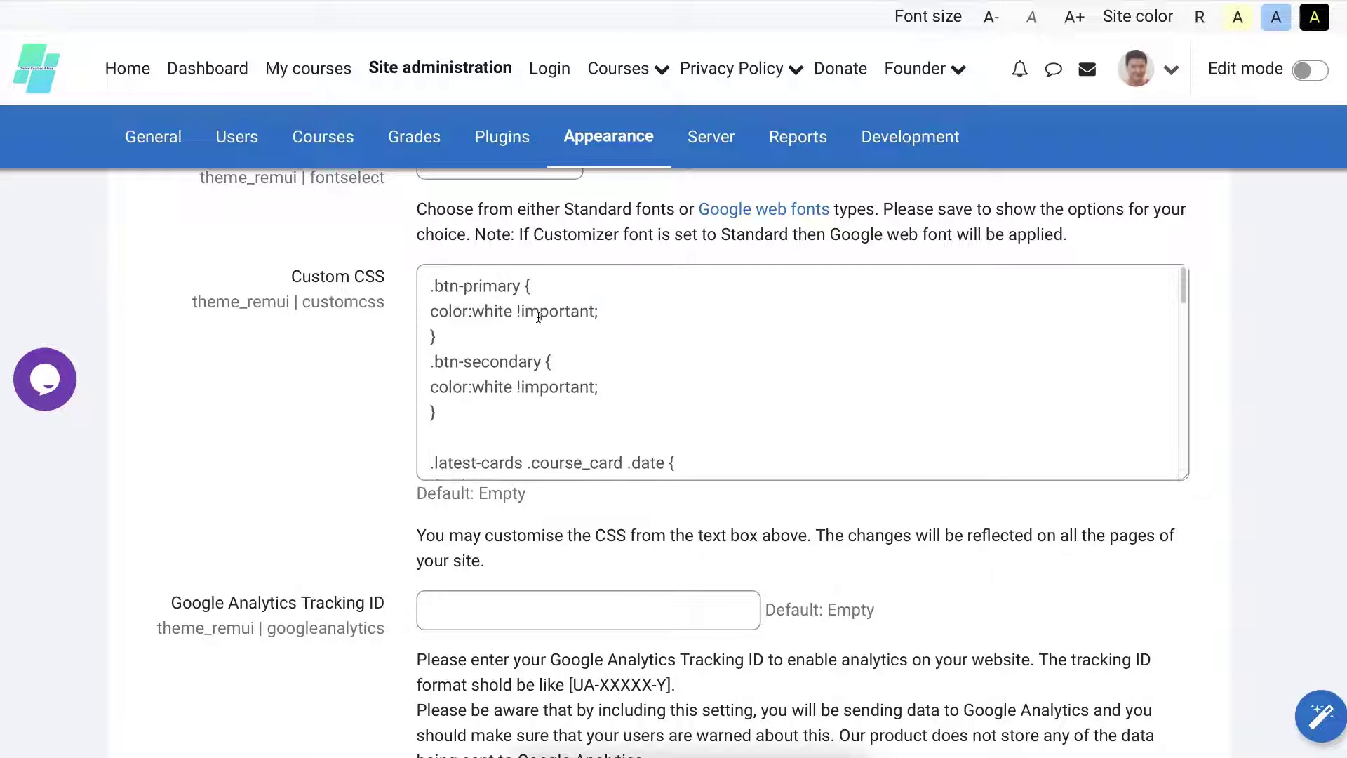
{"action": "left_click_drag", "start_coordinate": [431, 283], "coordinate": [635, 505]}
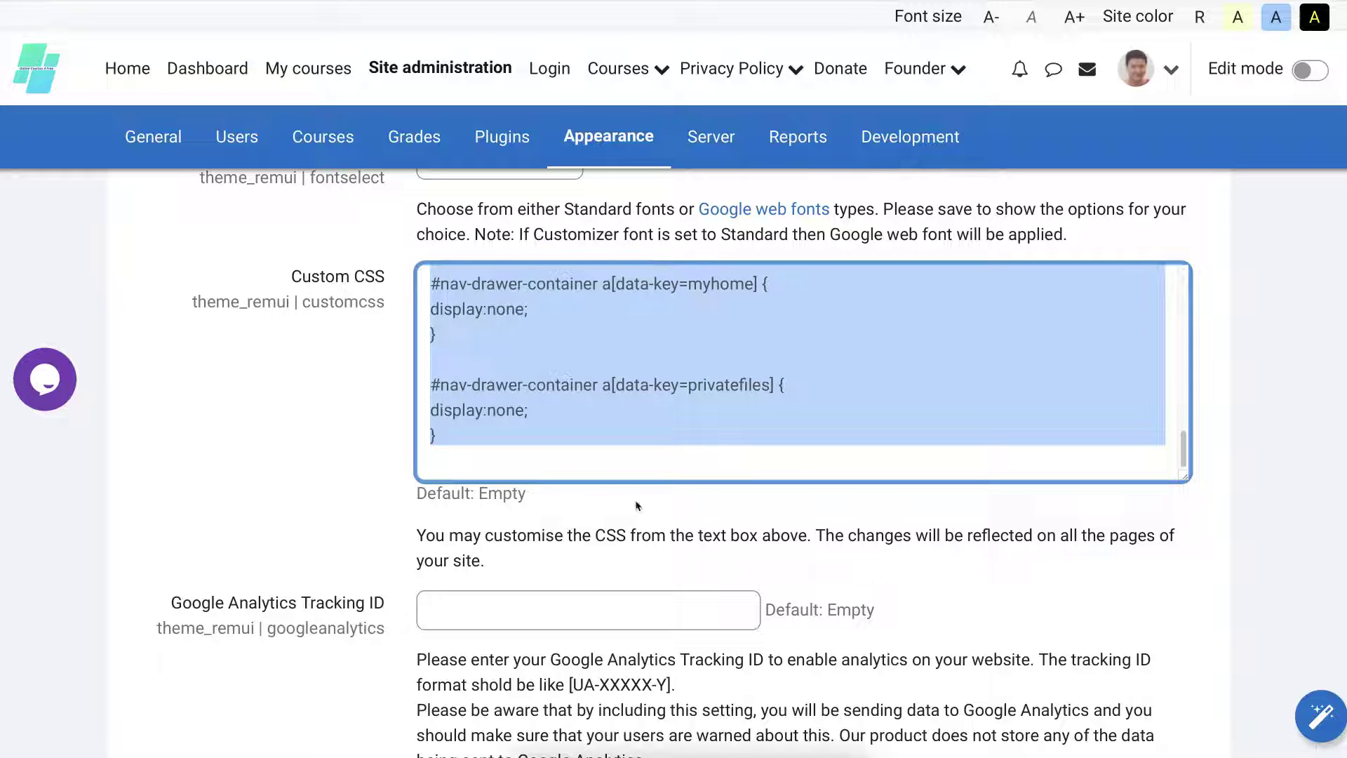
{"action": "key", "text": "Delete"}
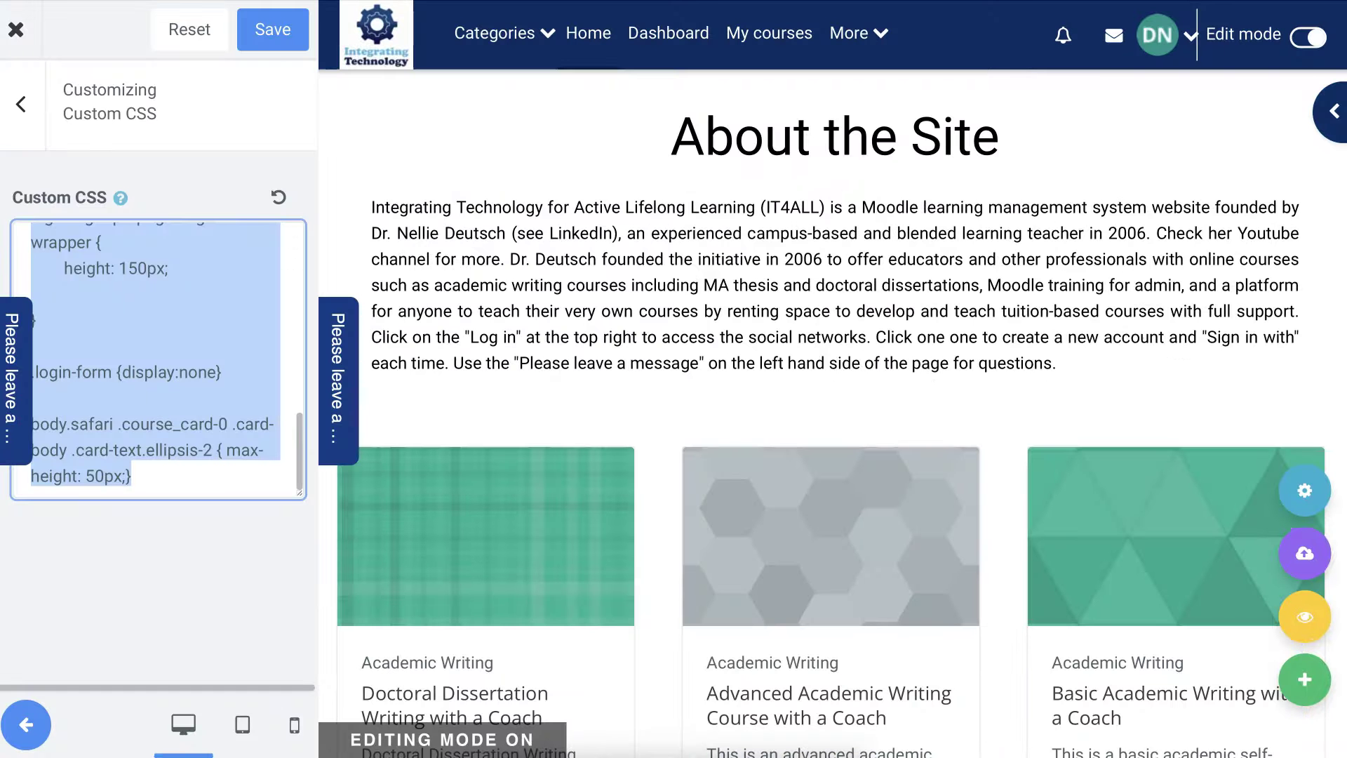
Close the RemUI theme customizer, discarding its unsaved changes
{"action": "right_click", "coordinate": [15, 29]}
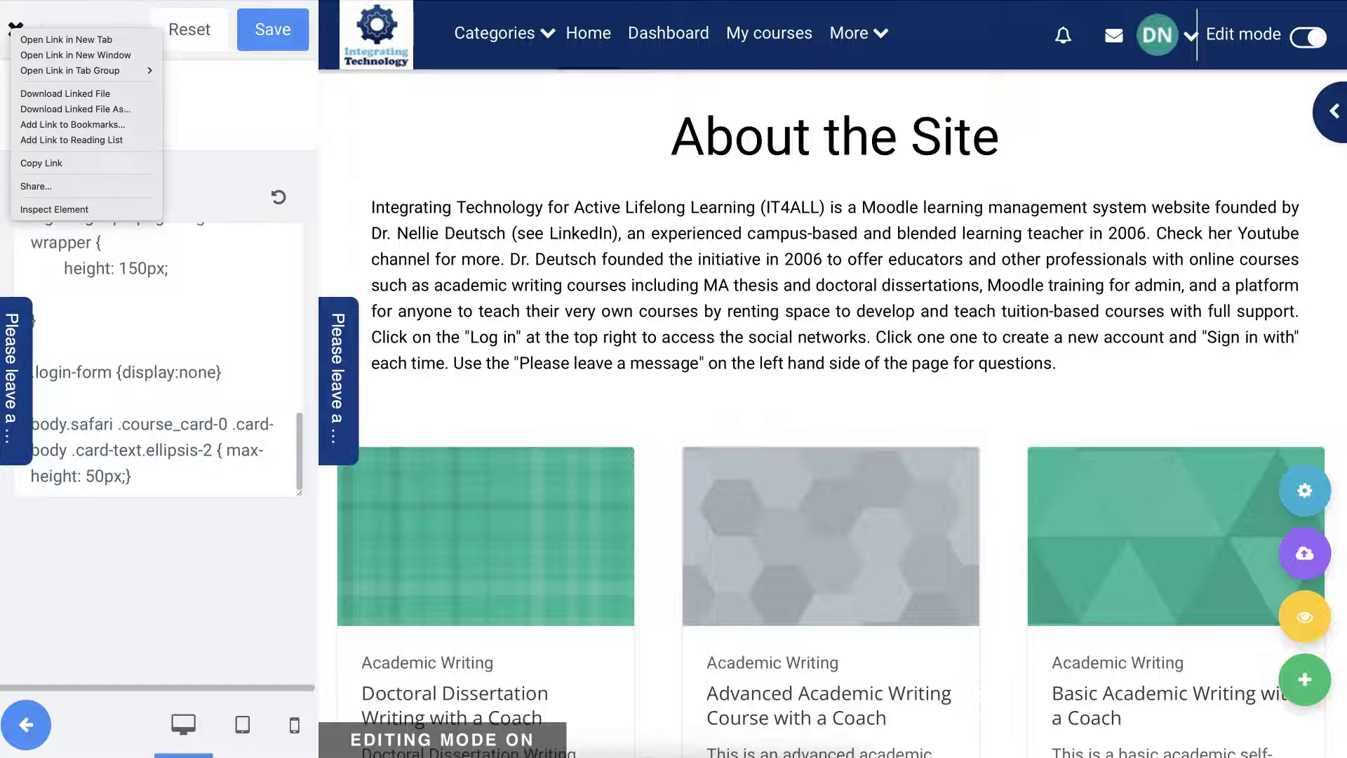
{"action": "key", "text": "Escape"}
{"action": "left_click", "coordinate": [15, 29]}
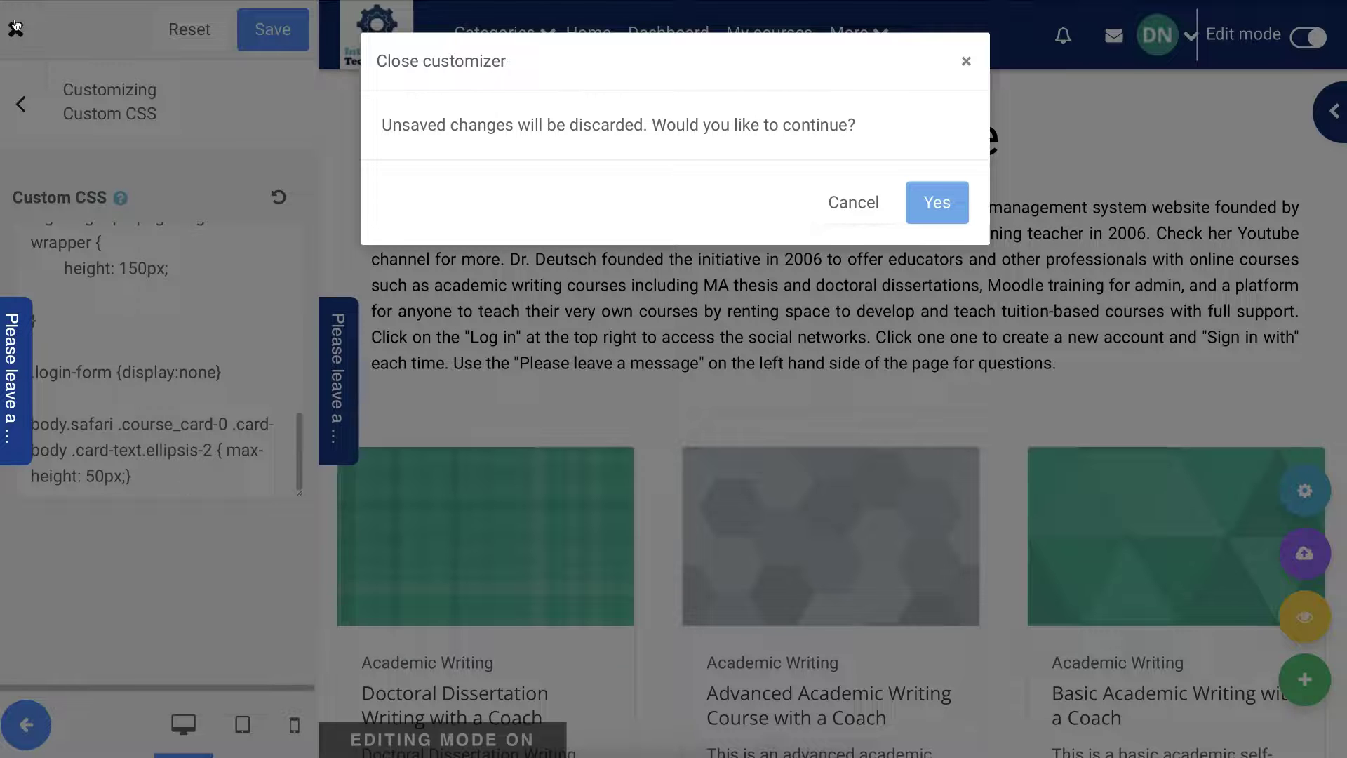
{"action": "key", "text": "Return"}
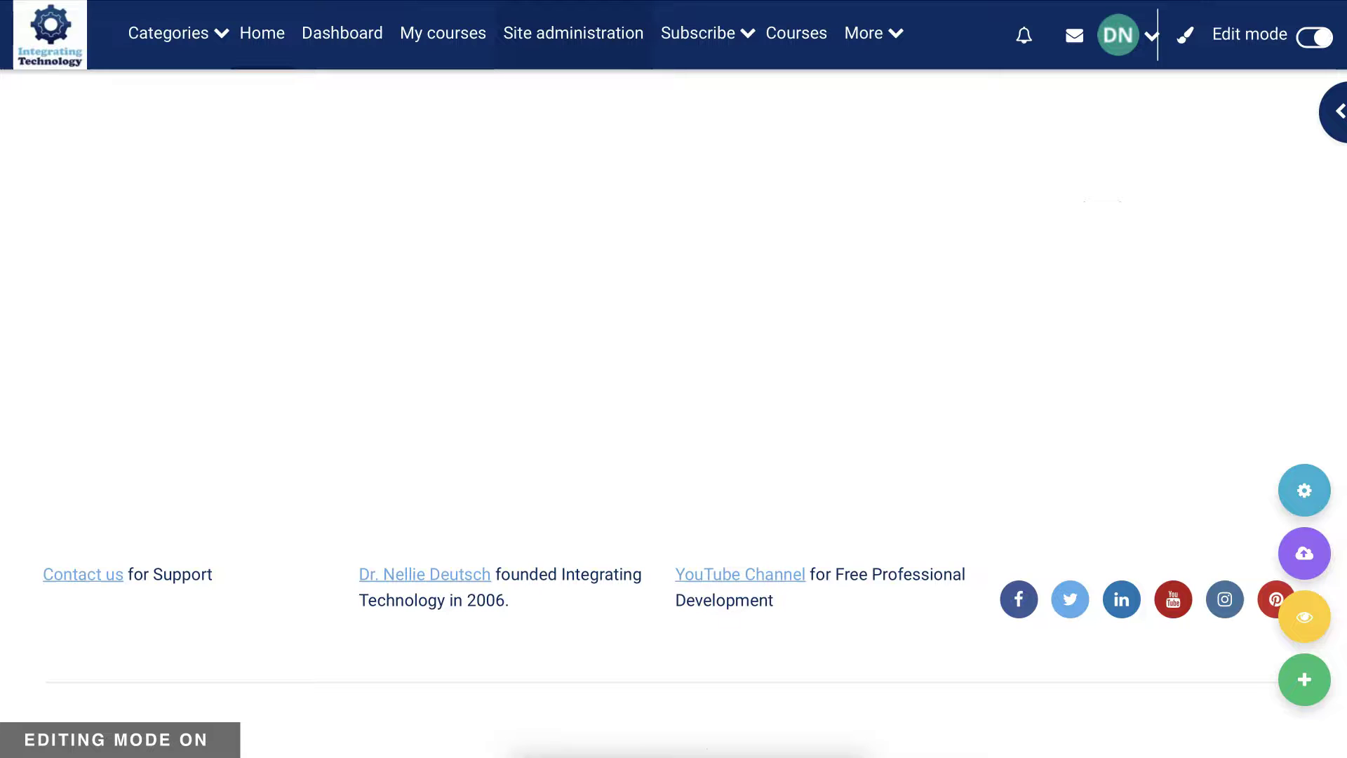
Go to Site administration > Appearance and scroll down to the Edwiser RemUI Custom CSS setting
{"action": "left_click", "coordinate": [554, 35]}
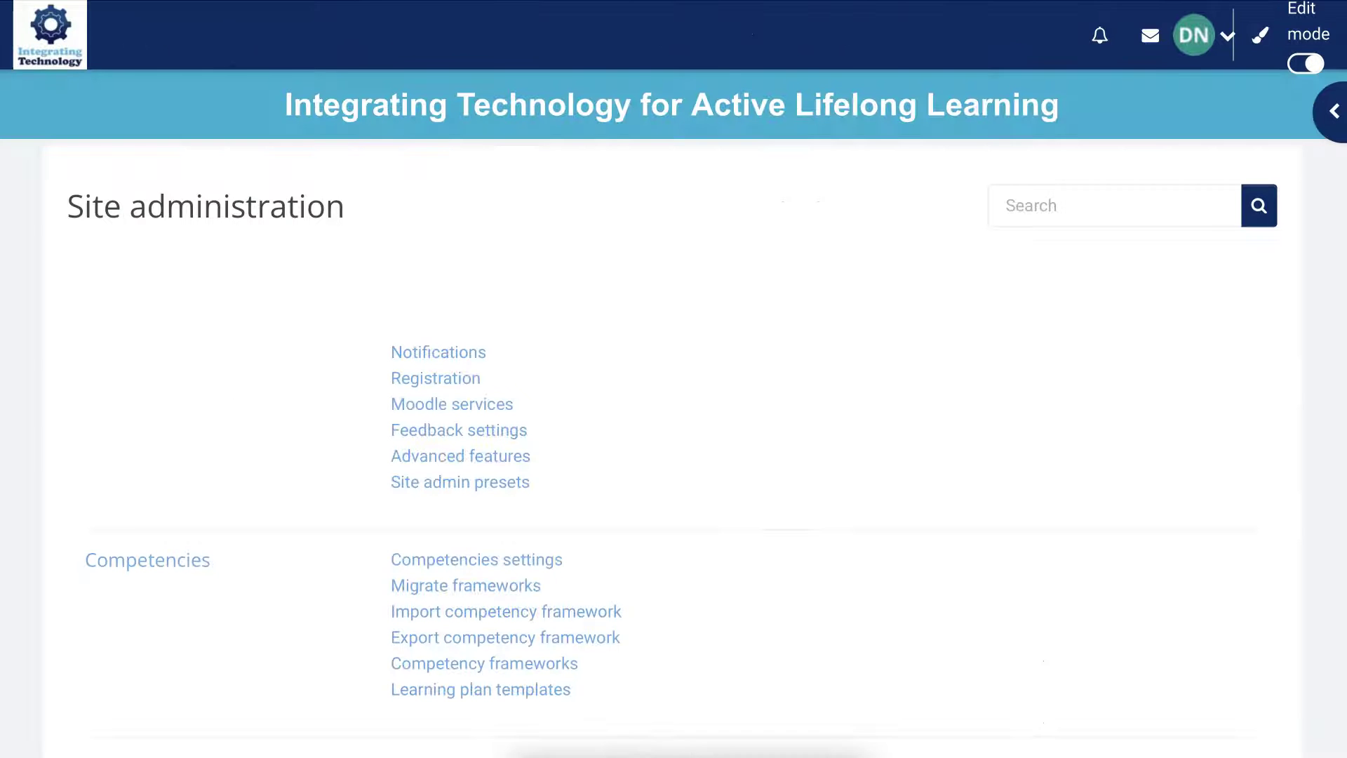
{"action": "left_click", "coordinate": [646, 272]}
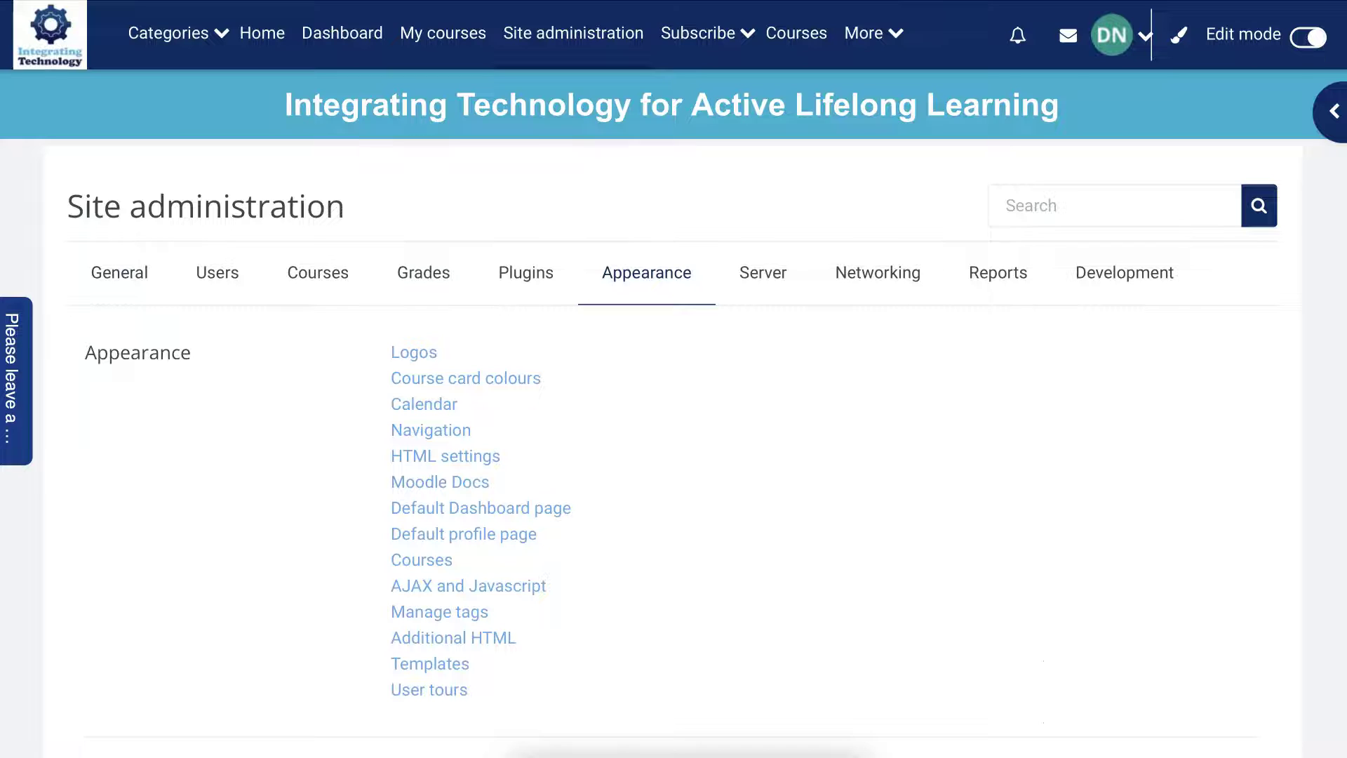
{"action": "scroll", "coordinate": [370, 560], "scroll_direction": "down", "scroll_amount": 4}
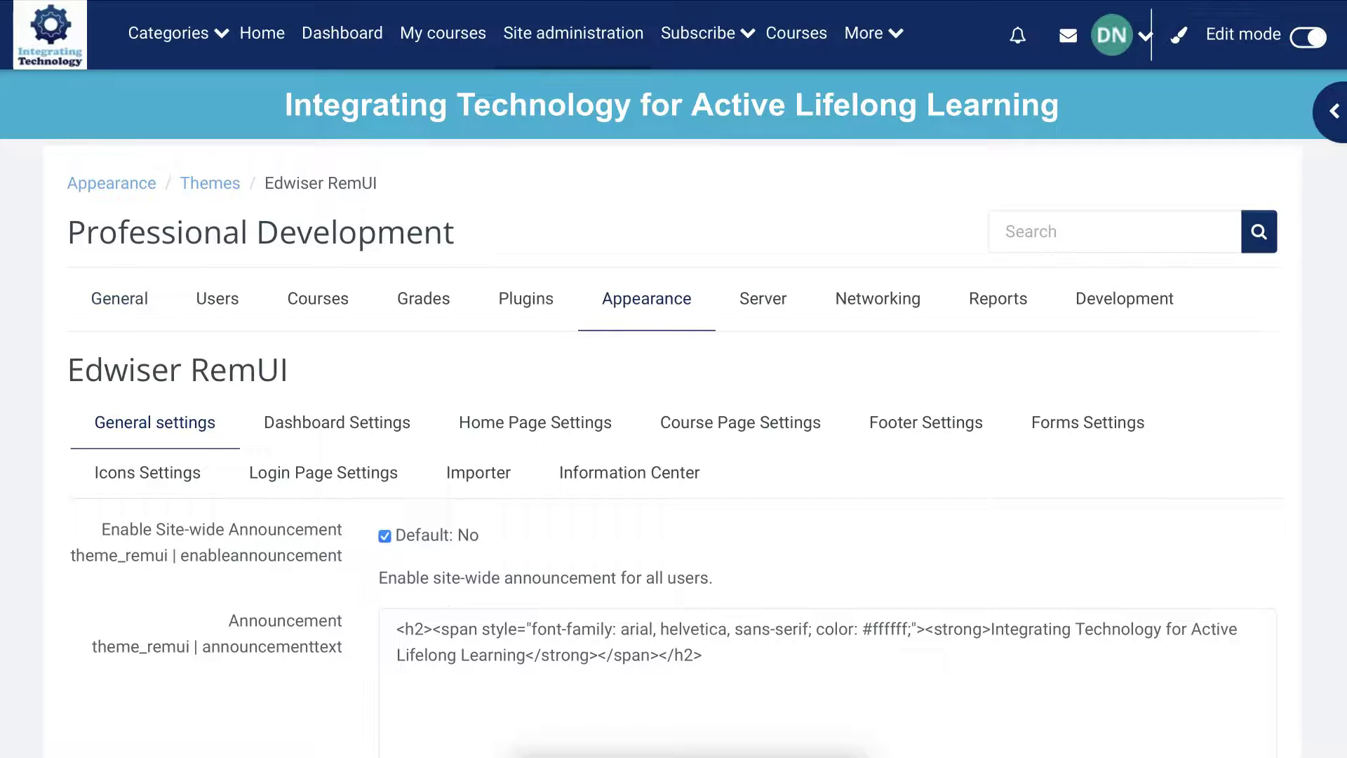
{"action": "scroll", "coordinate": [674, 421], "scroll_direction": "down", "scroll_amount": 3}
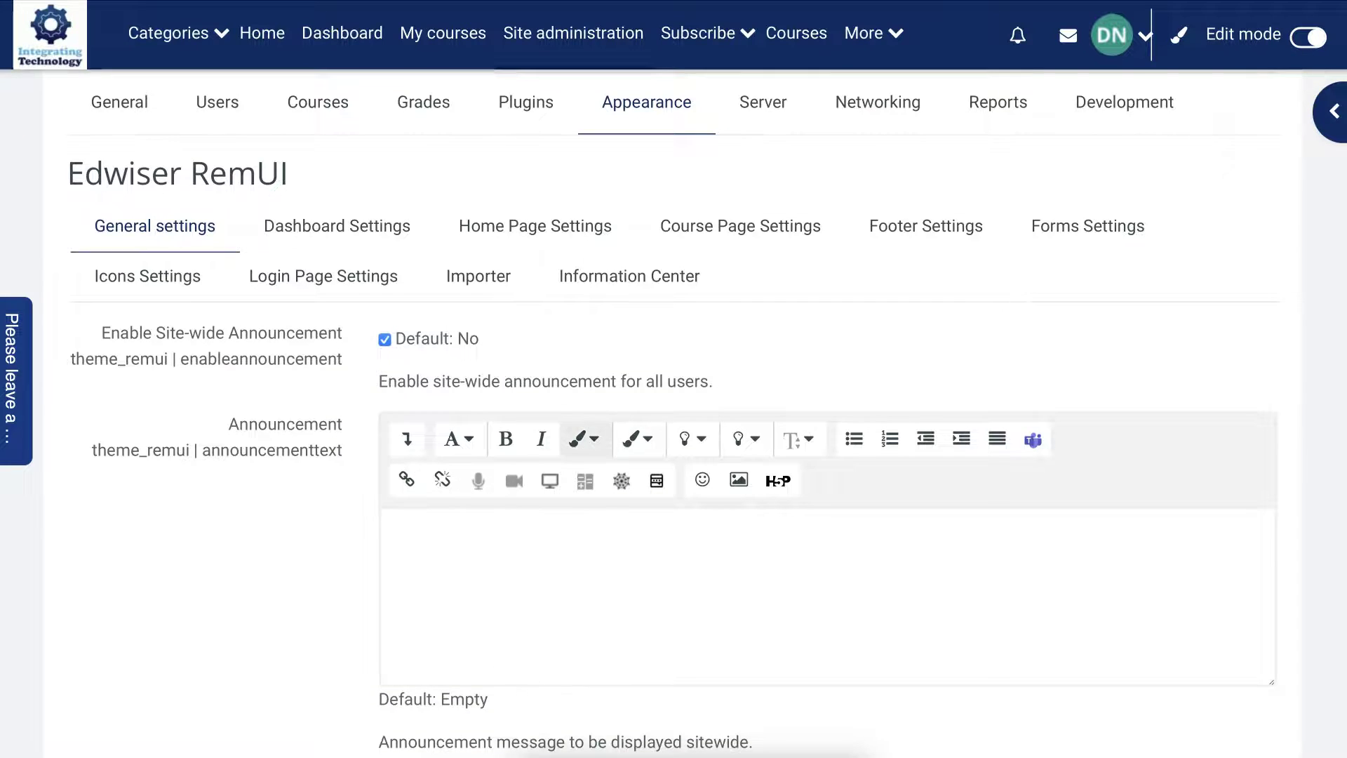
{"action": "scroll", "coordinate": [586, 452], "scroll_direction": "down", "scroll_amount": 6}
{"action": "scroll", "coordinate": [588, 451], "scroll_direction": "down", "scroll_amount": 12}
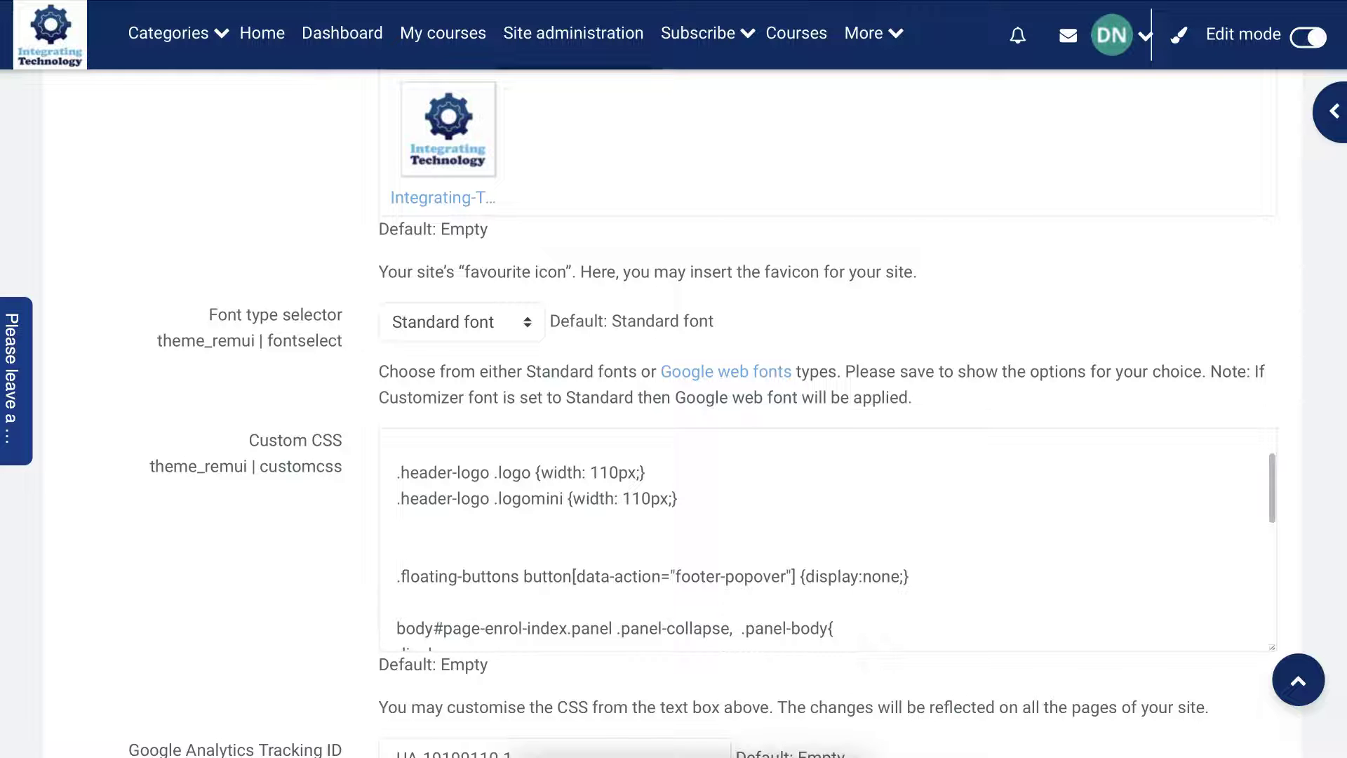
{"action": "scroll", "coordinate": [596, 533], "scroll_direction": "down", "scroll_amount": 5}
{"action": "scroll", "coordinate": [596, 406], "scroll_direction": "down", "scroll_amount": 8}
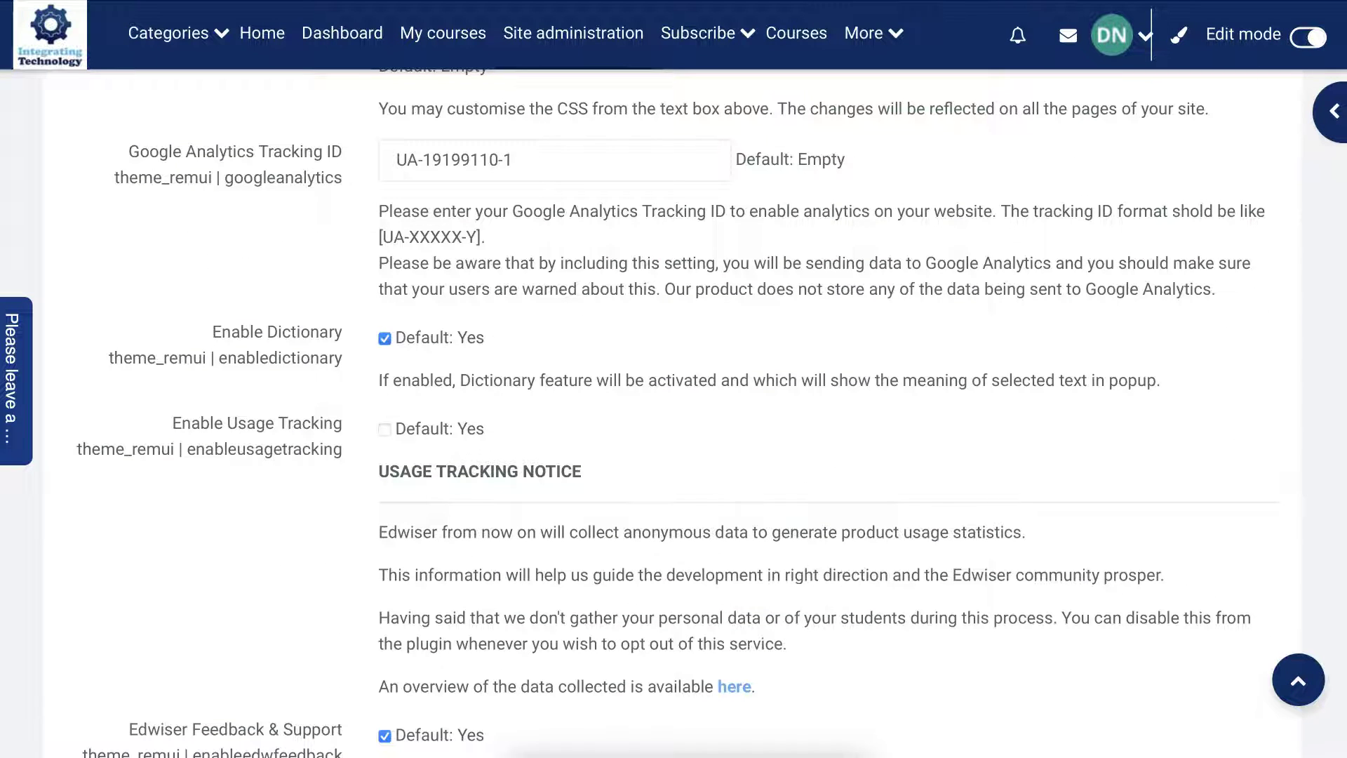
{"action": "scroll", "coordinate": [562, 81], "scroll_direction": "down", "scroll_amount": 3}
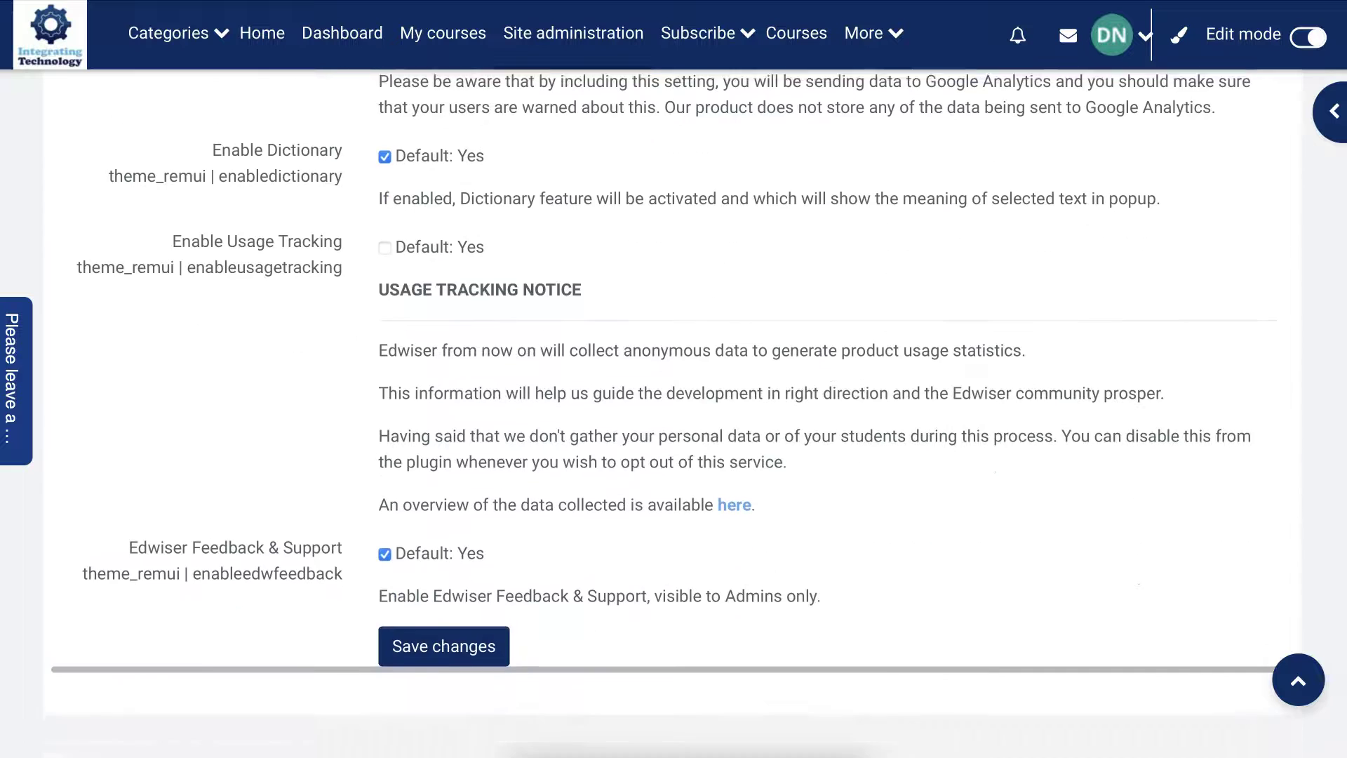
{"action": "scroll", "coordinate": [571, 42], "scroll_direction": "up", "scroll_amount": 5}
{"action": "scroll", "coordinate": [588, 9], "scroll_direction": "down", "scroll_amount": 1}
{"action": "scroll", "coordinate": [588, 9], "scroll_direction": "down", "scroll_amount": 1}
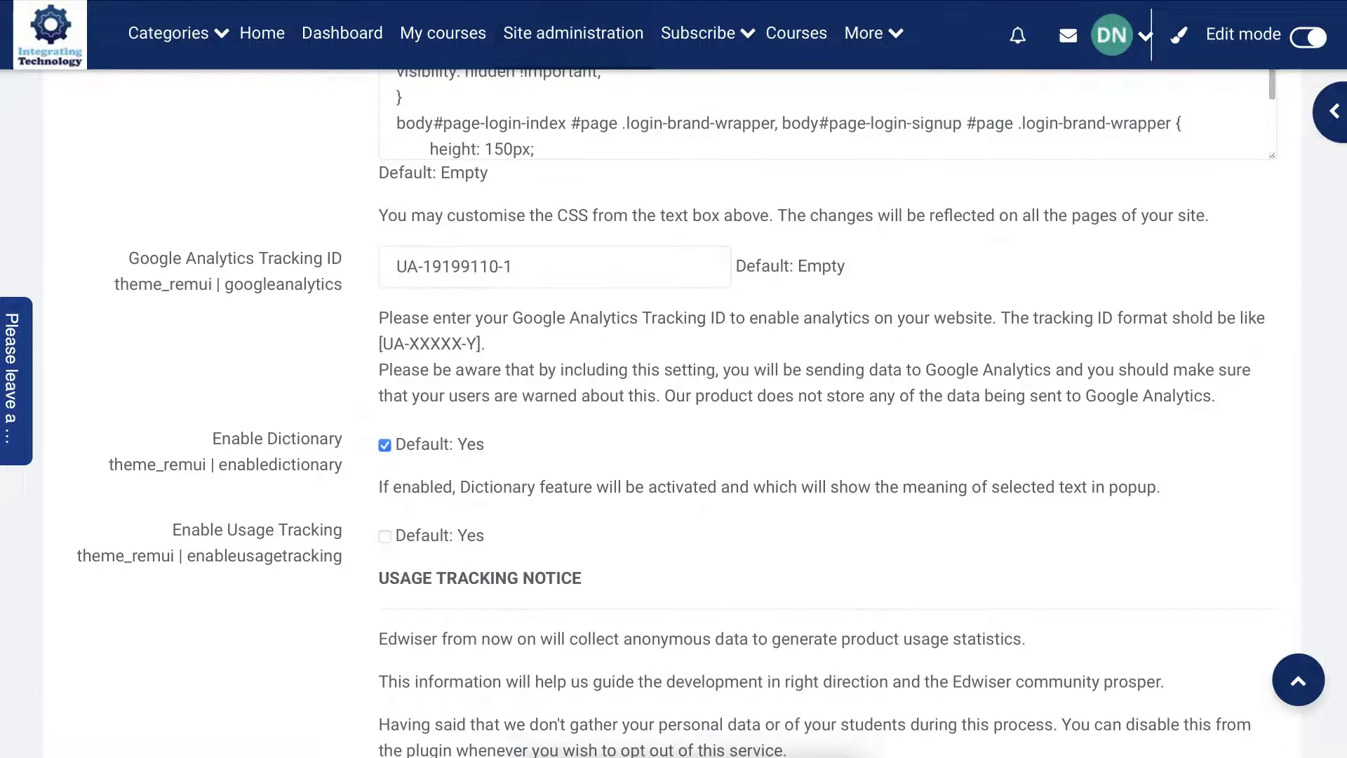
Paste the copied rules, including .login-form {display:none}, into Custom CSS and save changes
{"action": "left_click", "coordinate": [582, 120]}
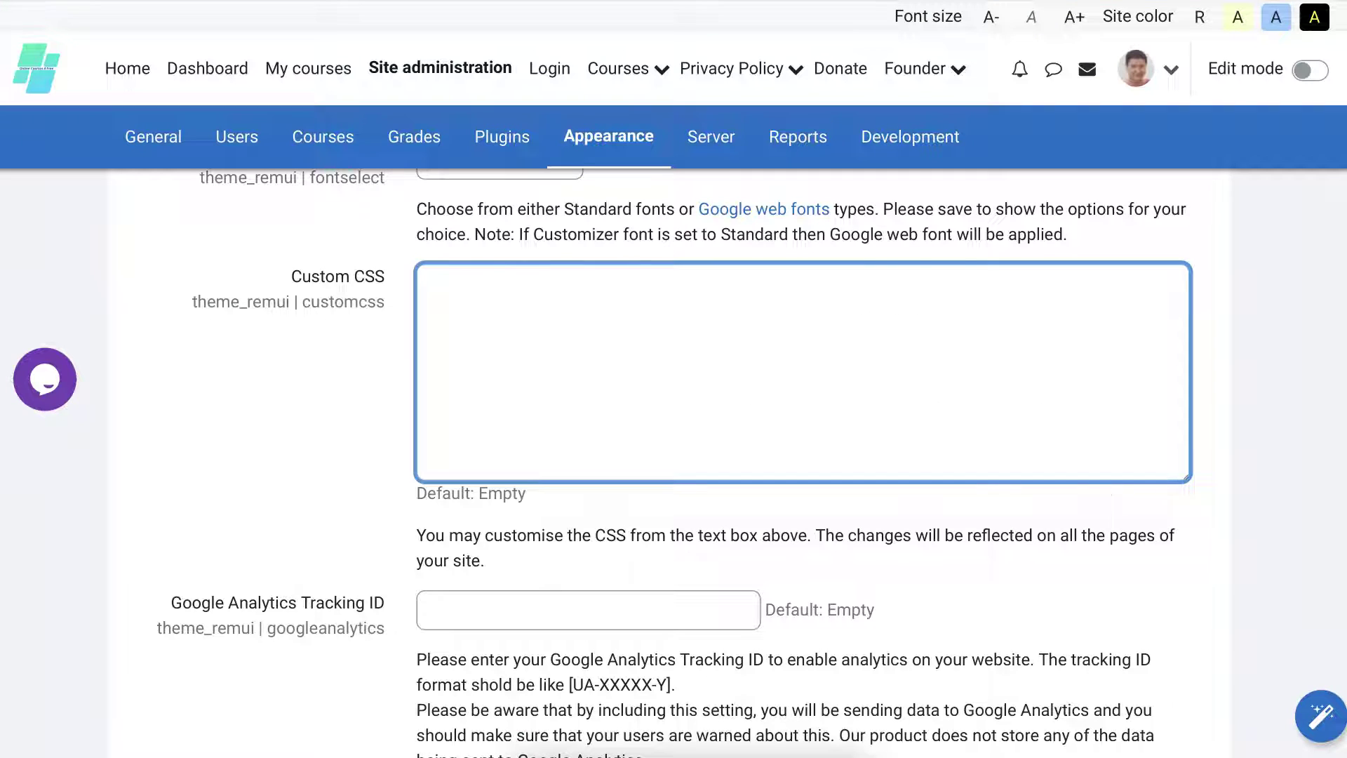
{"action": "key", "text": "ctrl+v"}
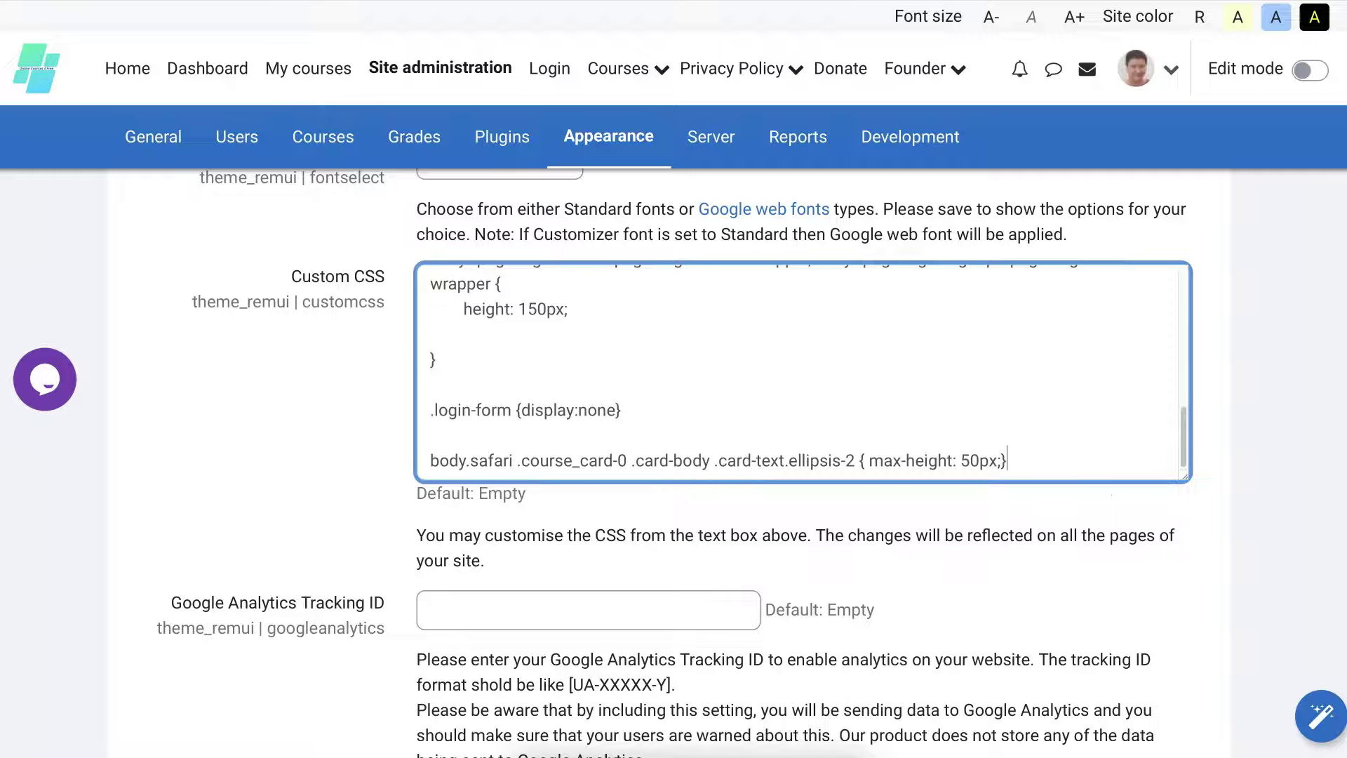
{"action": "scroll", "coordinate": [557, 300], "scroll_direction": "down", "scroll_amount": 5}
{"action": "scroll", "coordinate": [557, 300], "scroll_direction": "down", "scroll_amount": 5}
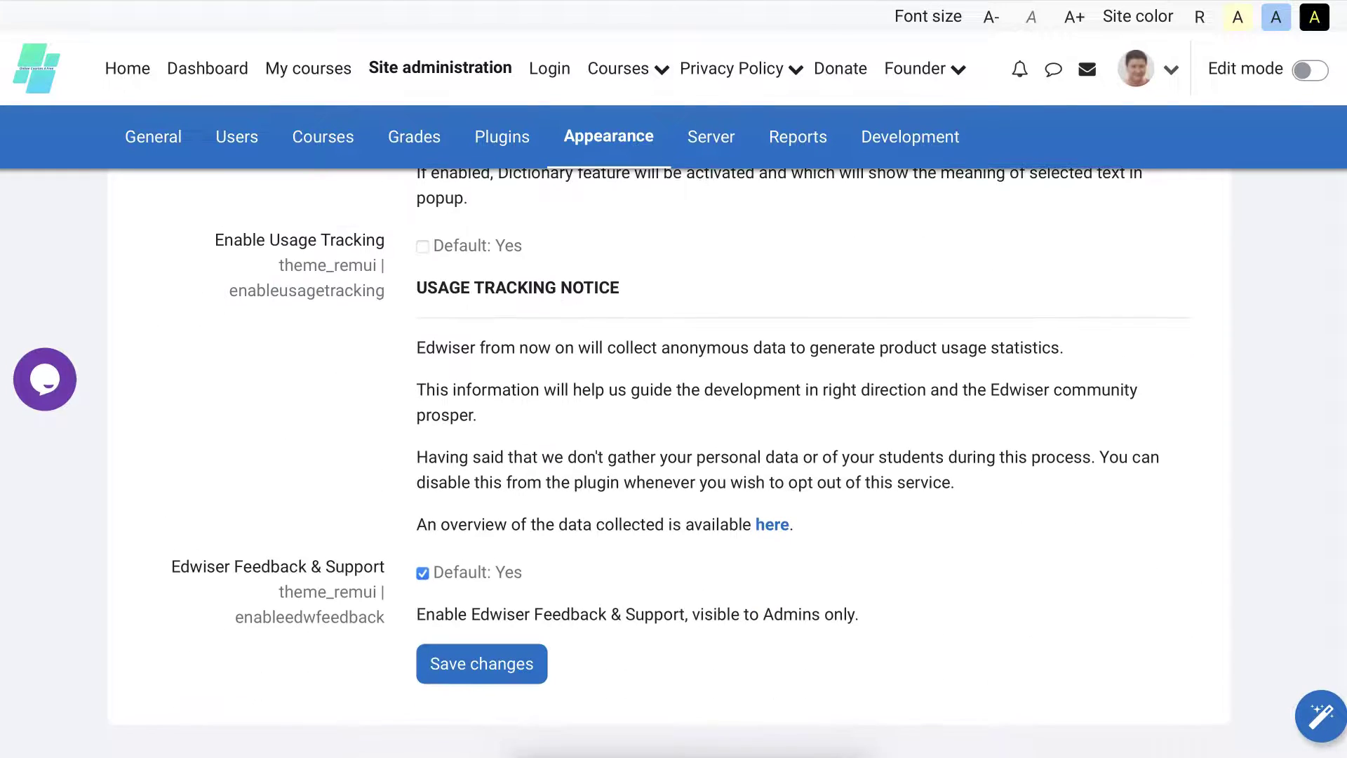
{"action": "left_click", "coordinate": [481, 663]}
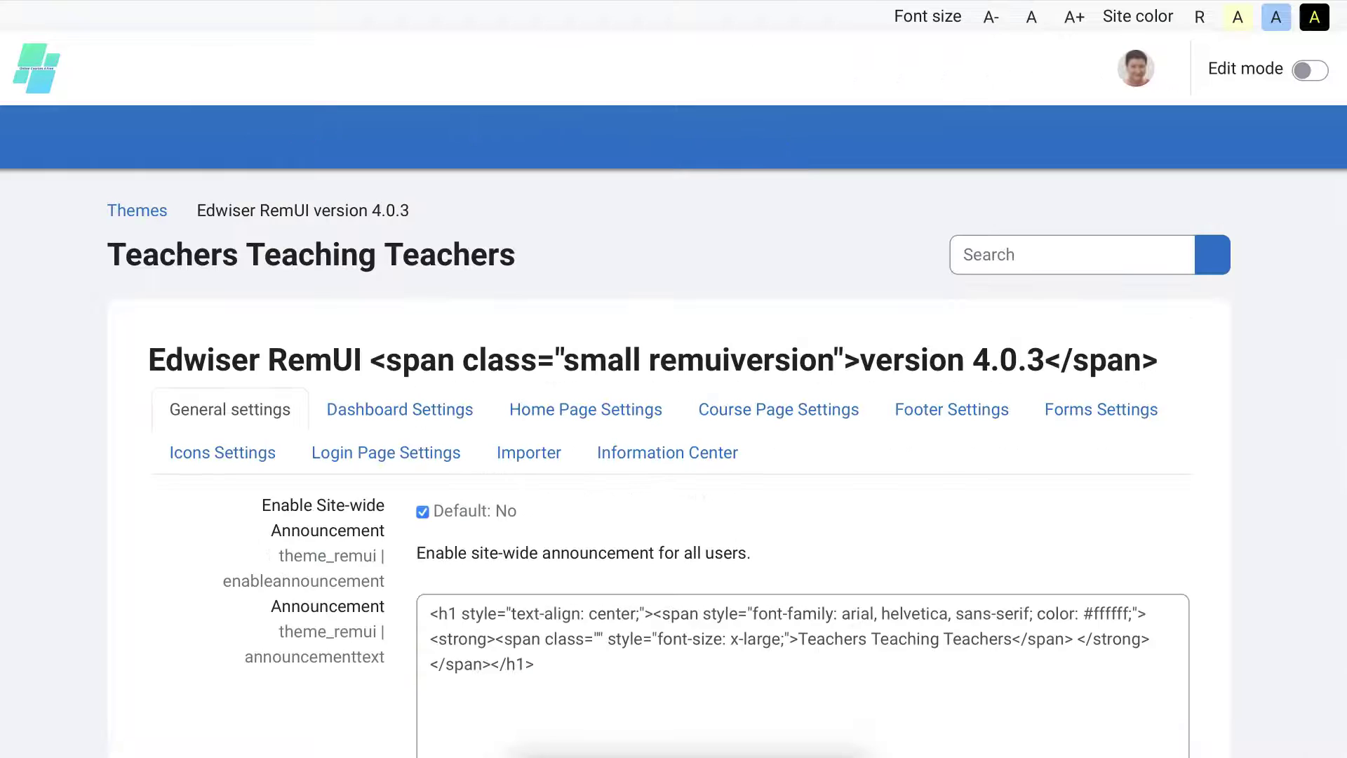
{"action": "scroll", "coordinate": [430, 225], "scroll_direction": "down", "scroll_amount": 2}
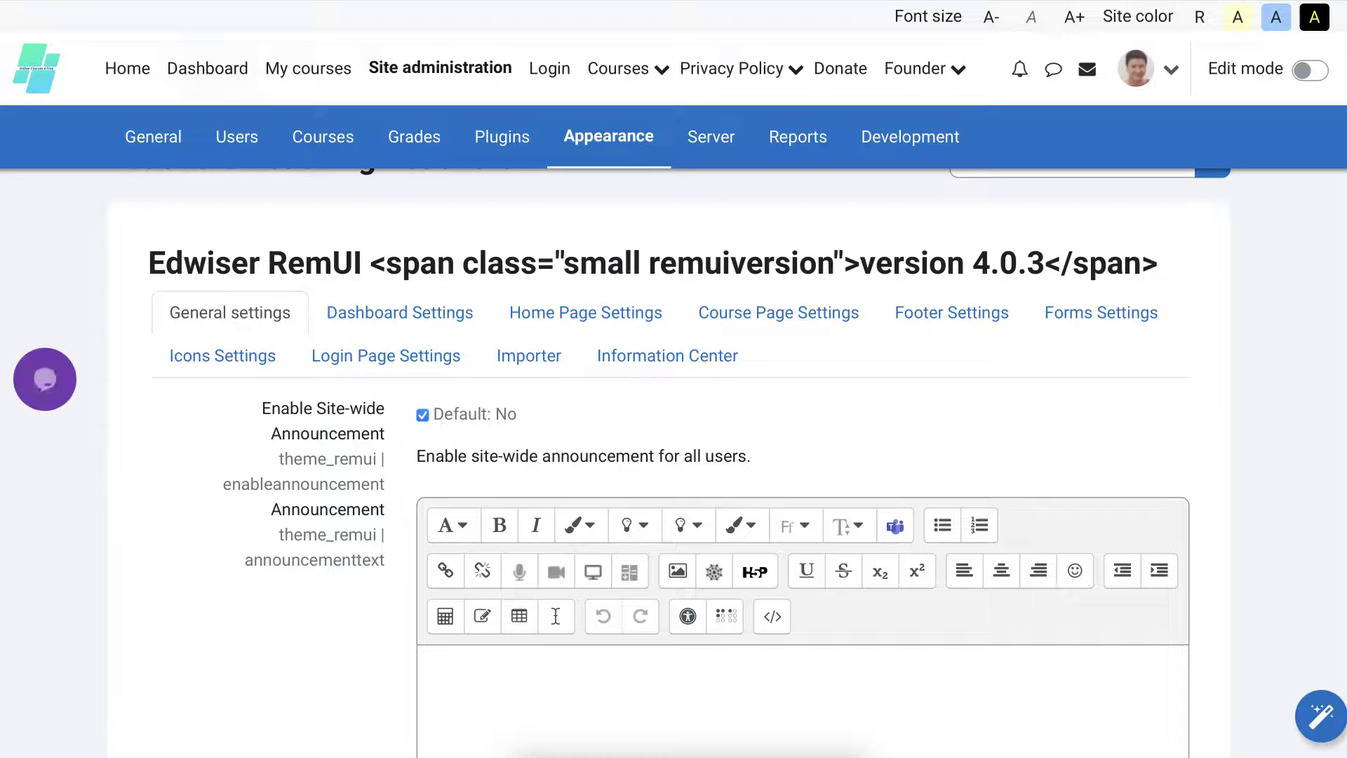
In Home Page Settings, set Choose frontpage design to Edwiser RemUI Homepage Builder
{"action": "left_click", "coordinate": [586, 313]}
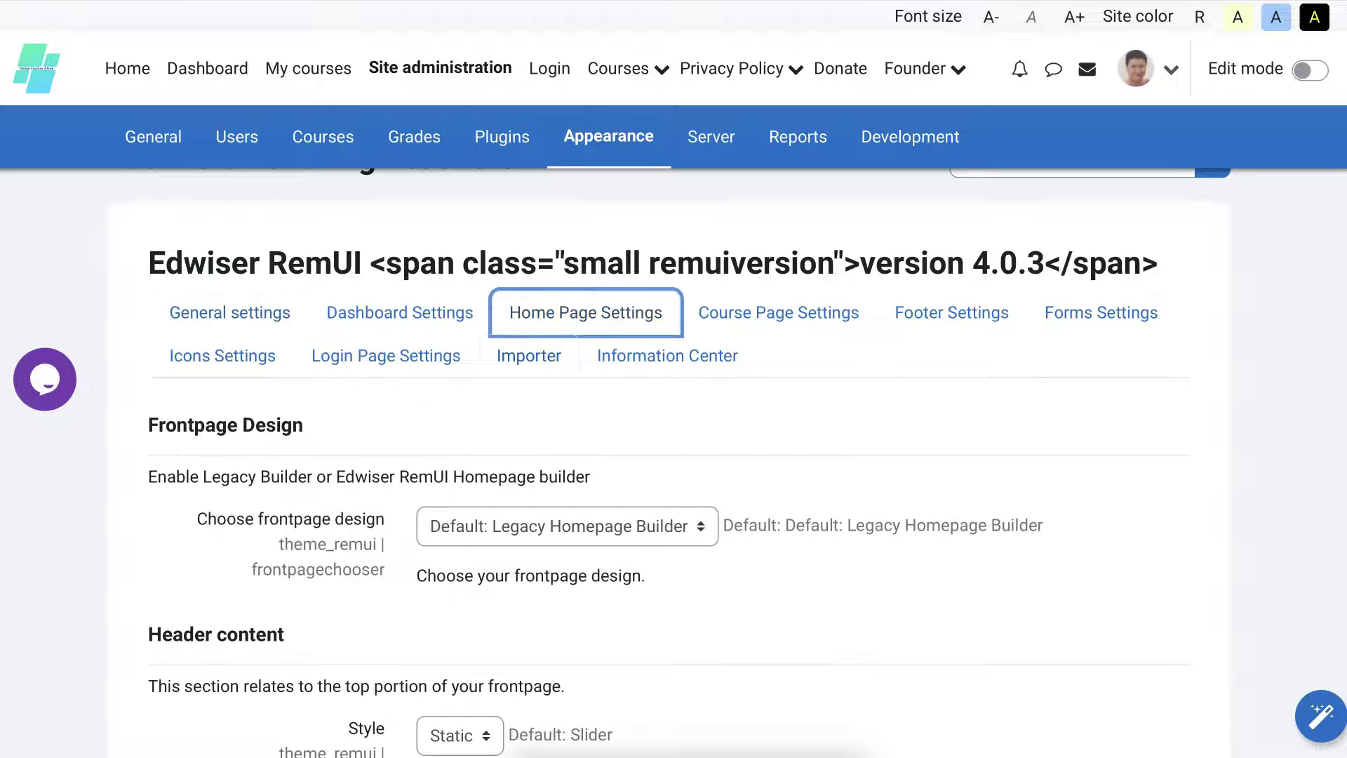
{"action": "scroll", "coordinate": [670, 463], "scroll_direction": "down", "scroll_amount": 2}
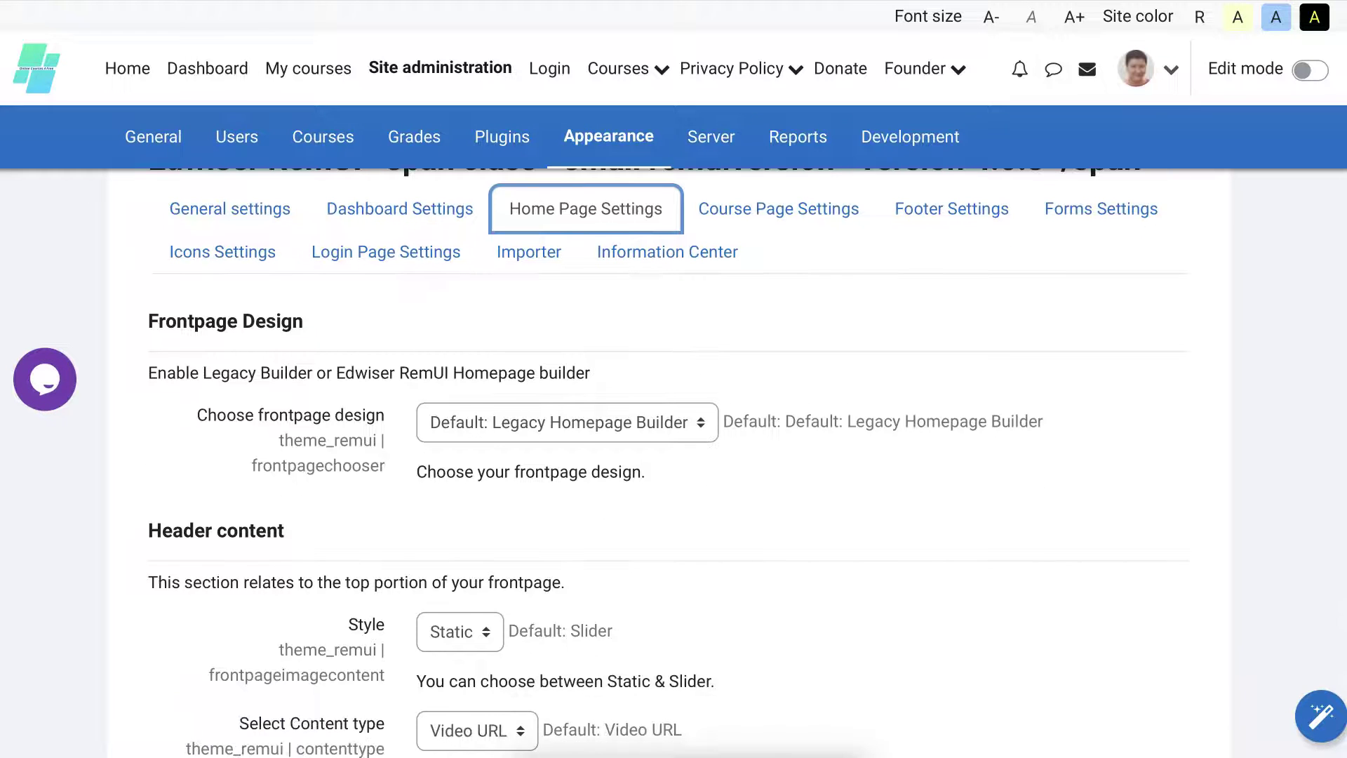
{"action": "left_click", "coordinate": [566, 421]}
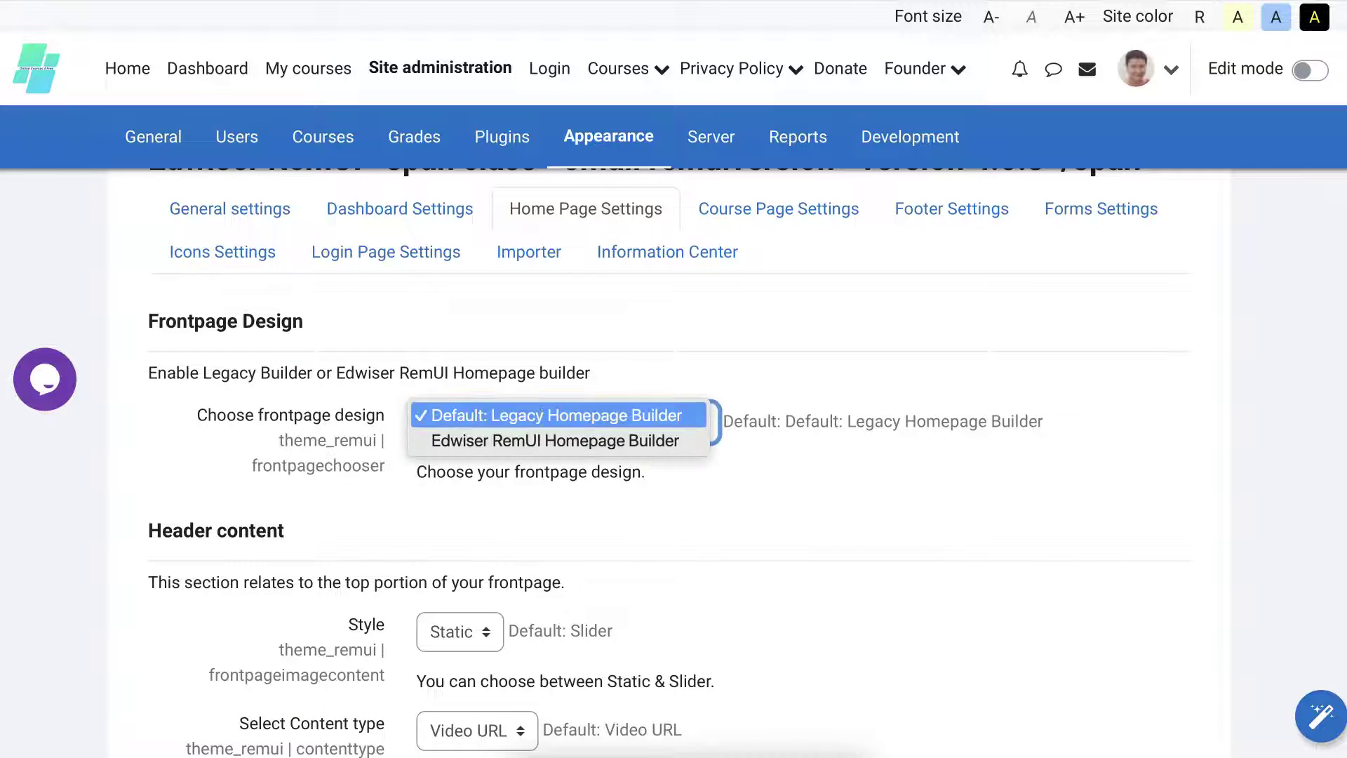
{"action": "left_click", "coordinate": [681, 448]}
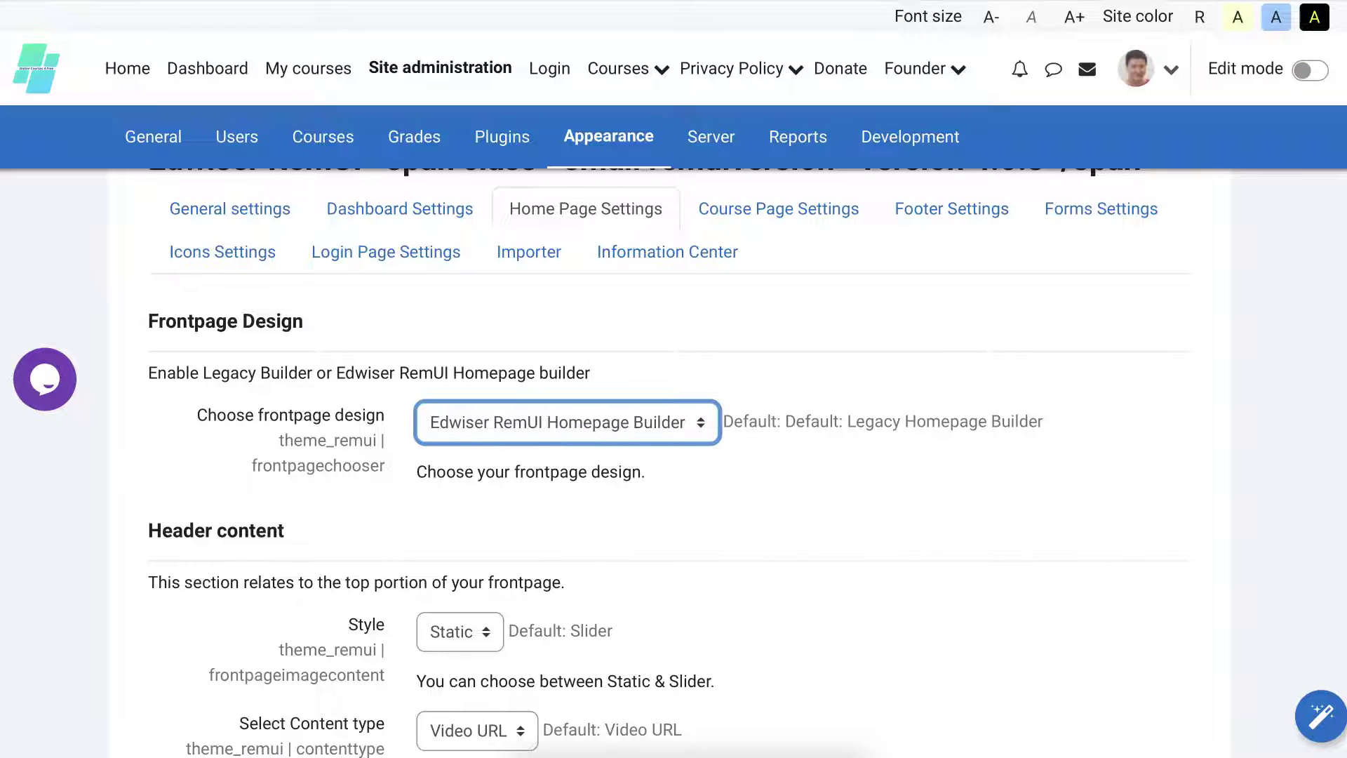
{"action": "scroll", "coordinate": [668, 459], "scroll_direction": "down", "scroll_amount": 4}
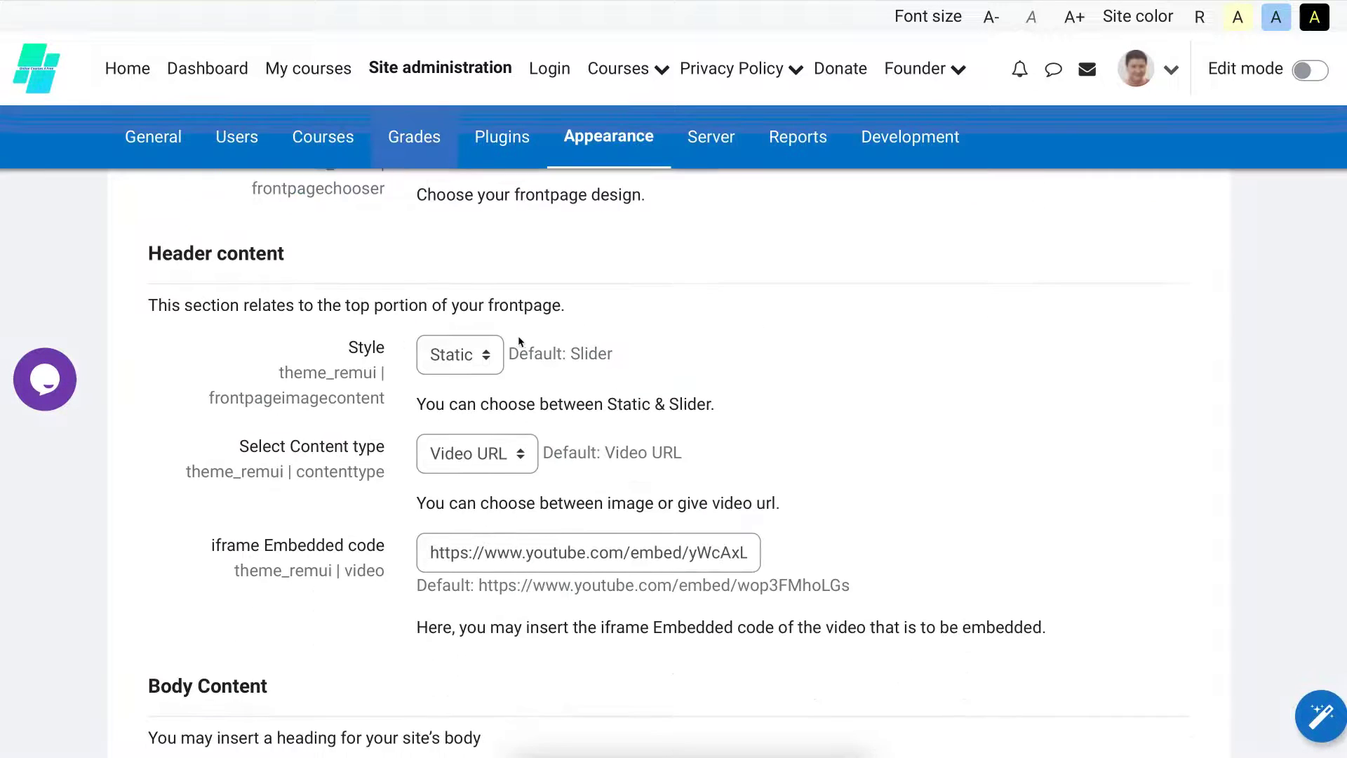
{"action": "scroll", "coordinate": [668, 460], "scroll_direction": "down", "scroll_amount": 5}
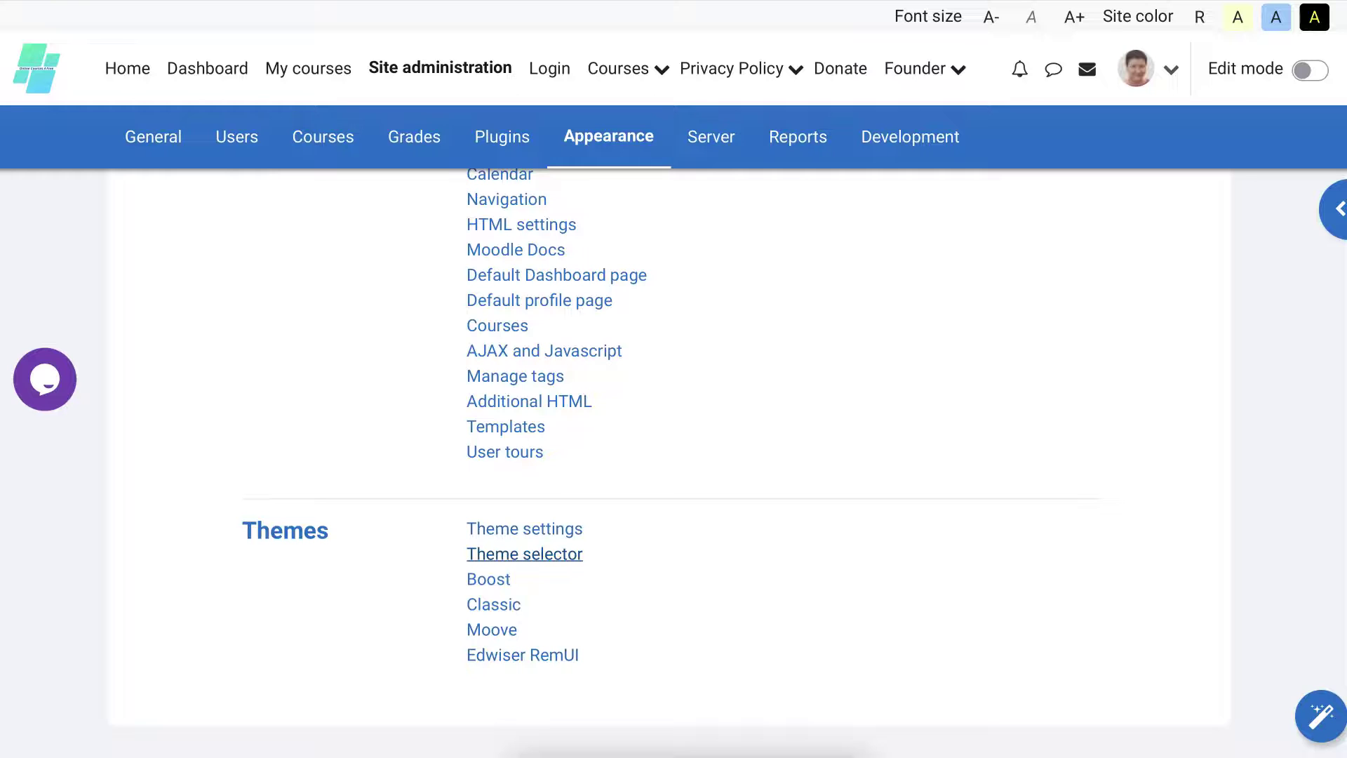
Apply Edwiser RemUI with Use theme in the Theme selector and continue
{"action": "left_click", "coordinate": [542, 556]}
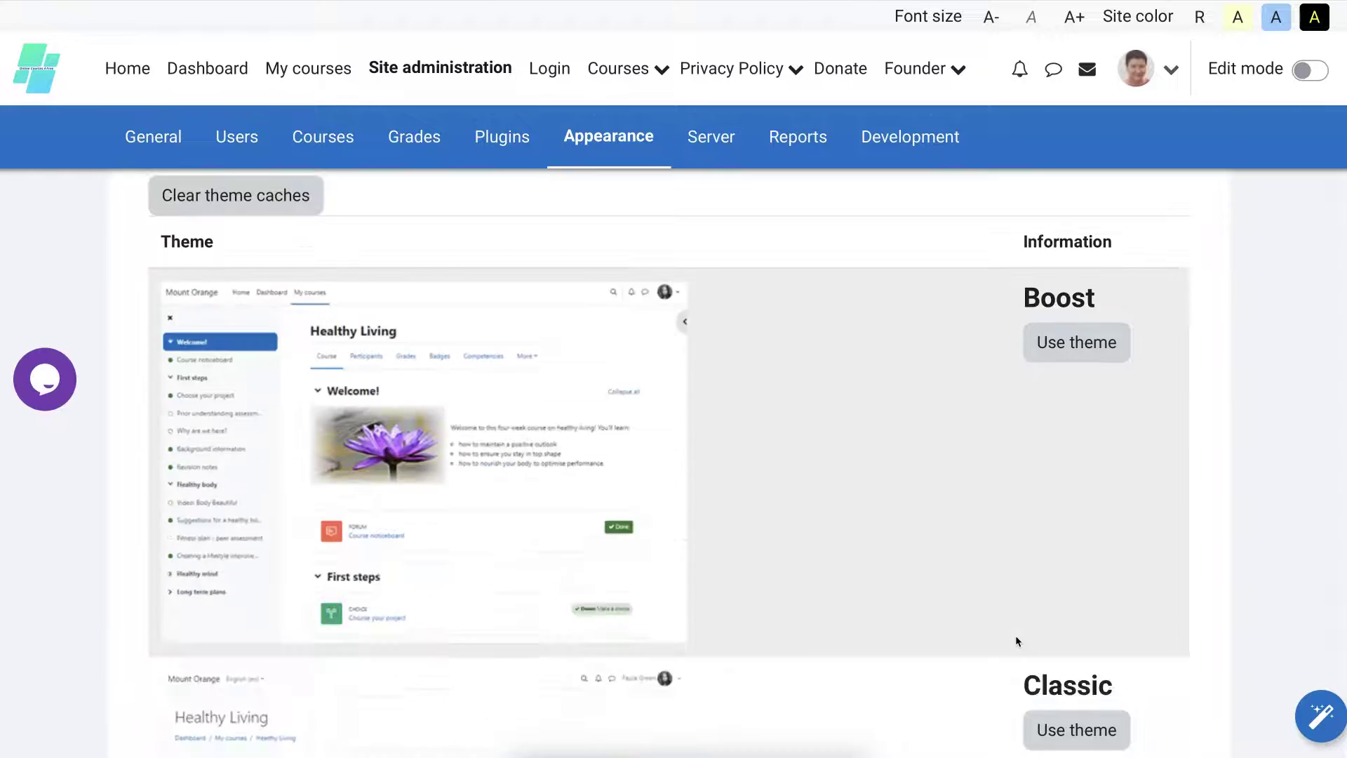
{"action": "scroll", "coordinate": [1016, 634], "scroll_direction": "down", "scroll_amount": 10}
{"action": "scroll", "coordinate": [1016, 635], "scroll_direction": "up", "scroll_amount": 1}
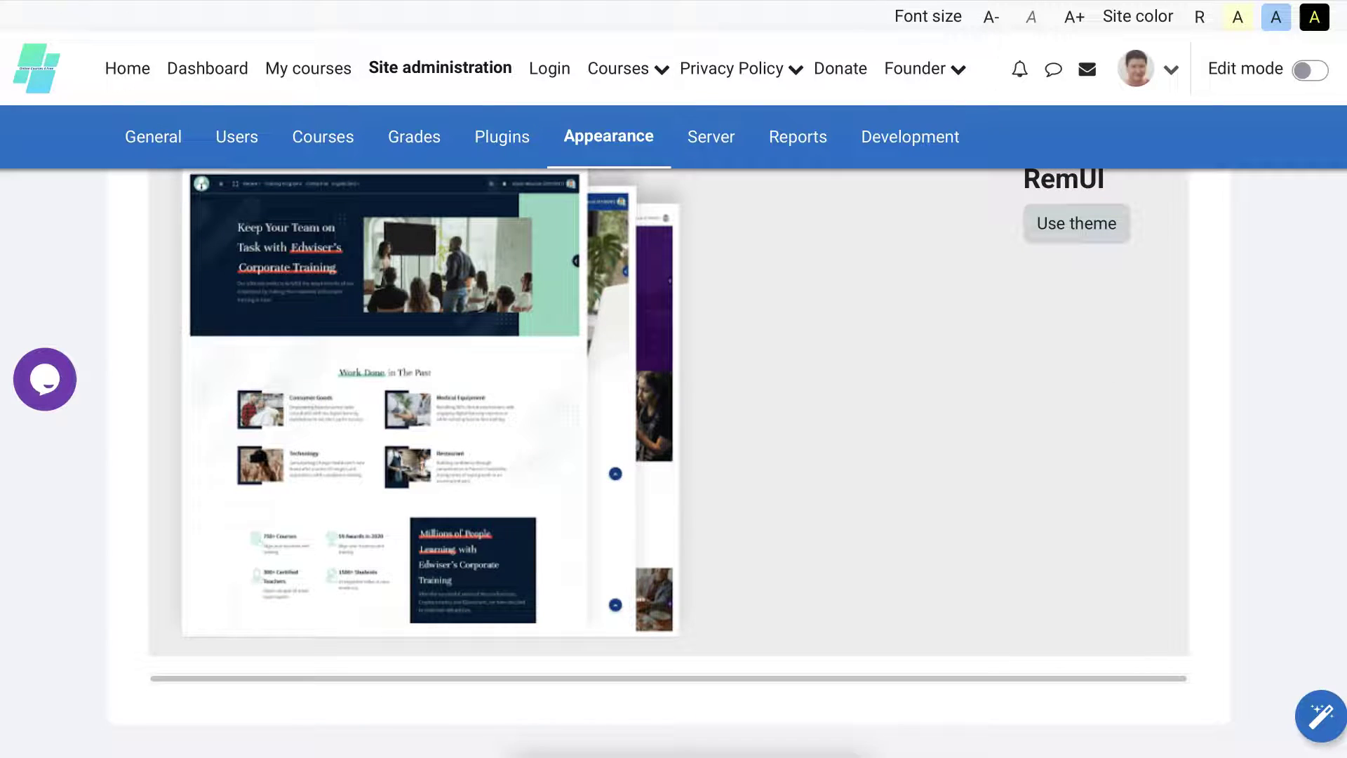
{"action": "left_click", "coordinate": [1077, 223]}
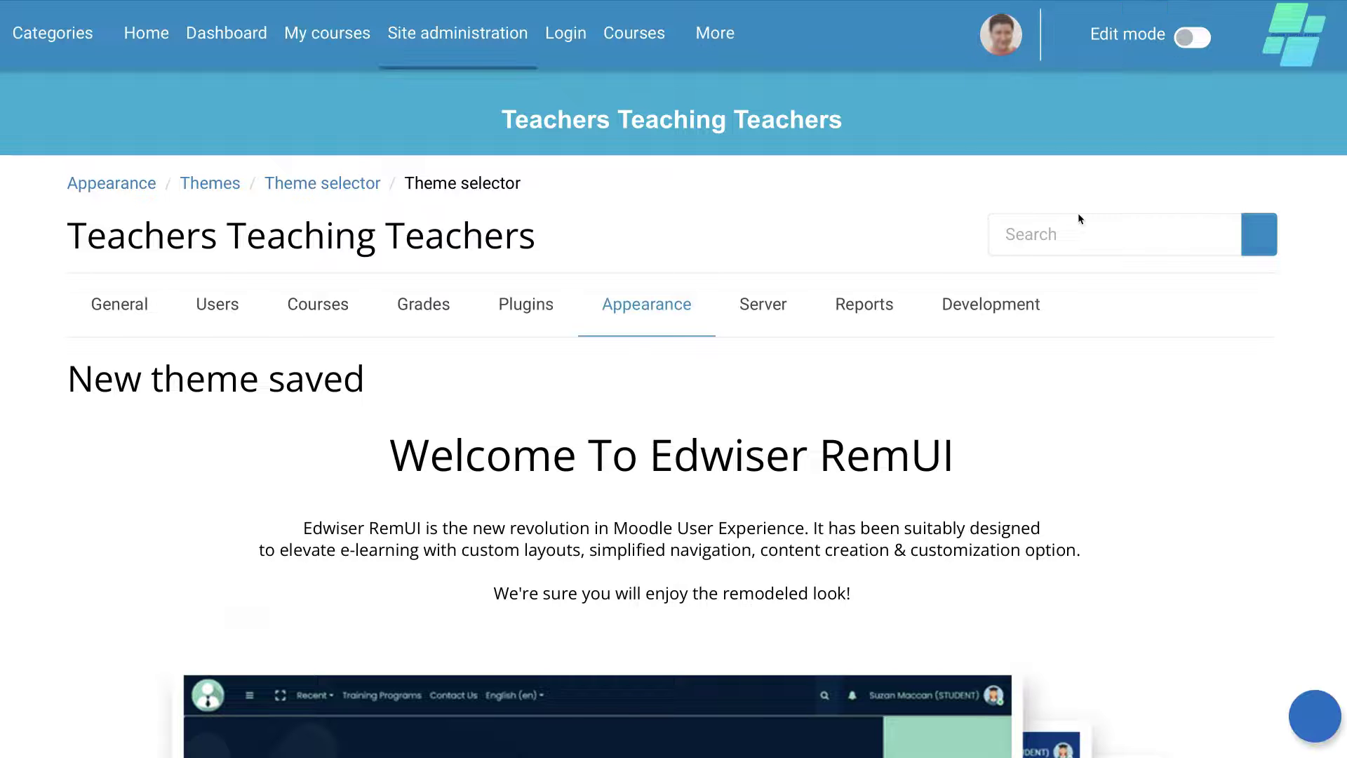
{"action": "scroll", "coordinate": [1122, 325], "scroll_direction": "down", "scroll_amount": 15}
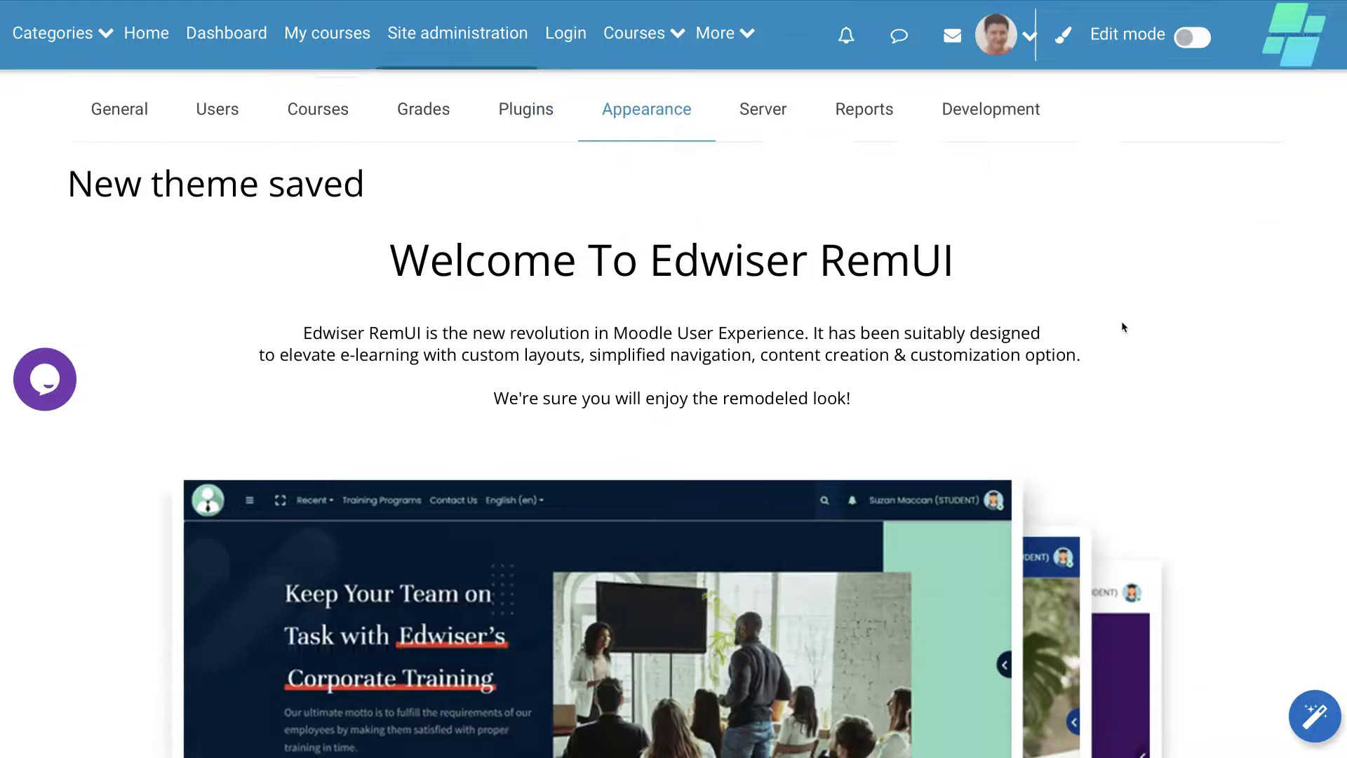
{"action": "left_click", "coordinate": [671, 590]}
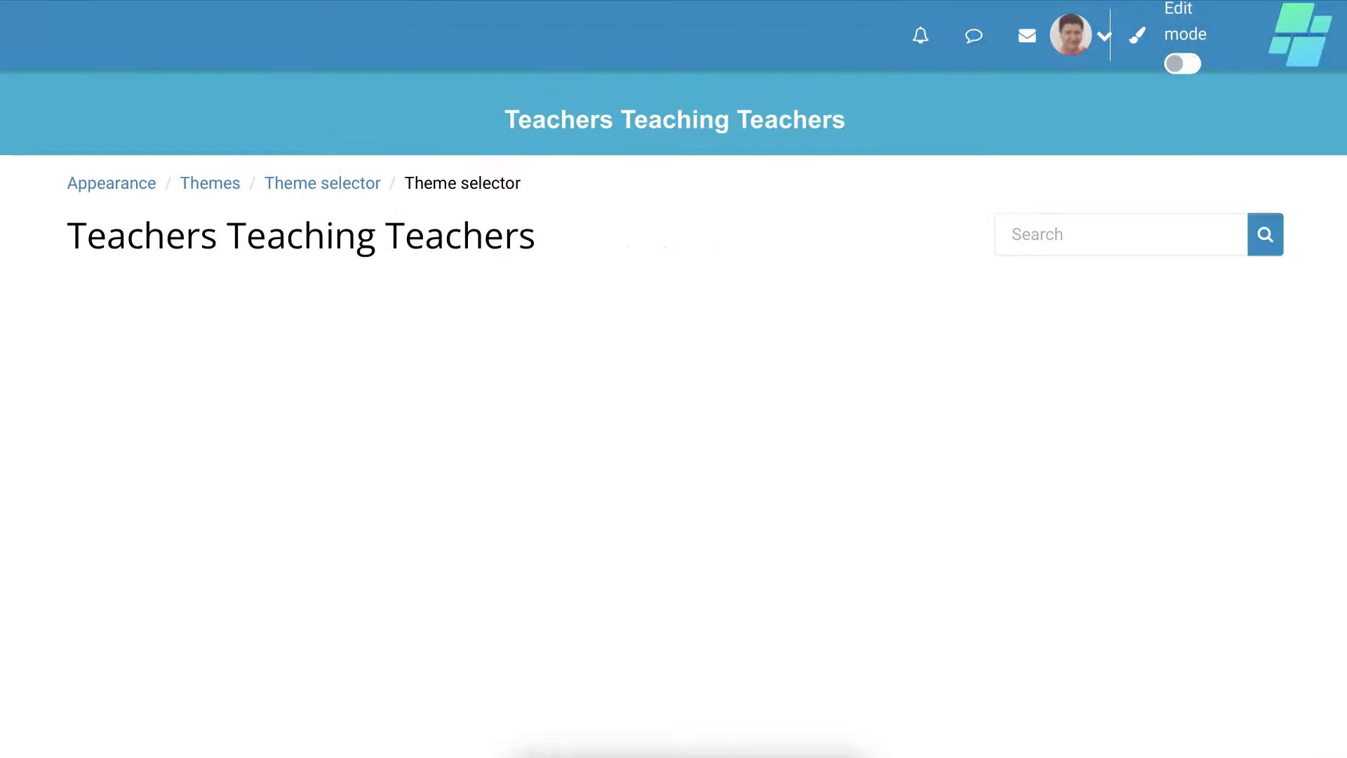
{"action": "scroll", "coordinate": [565, 171], "scroll_direction": "down", "scroll_amount": 5}
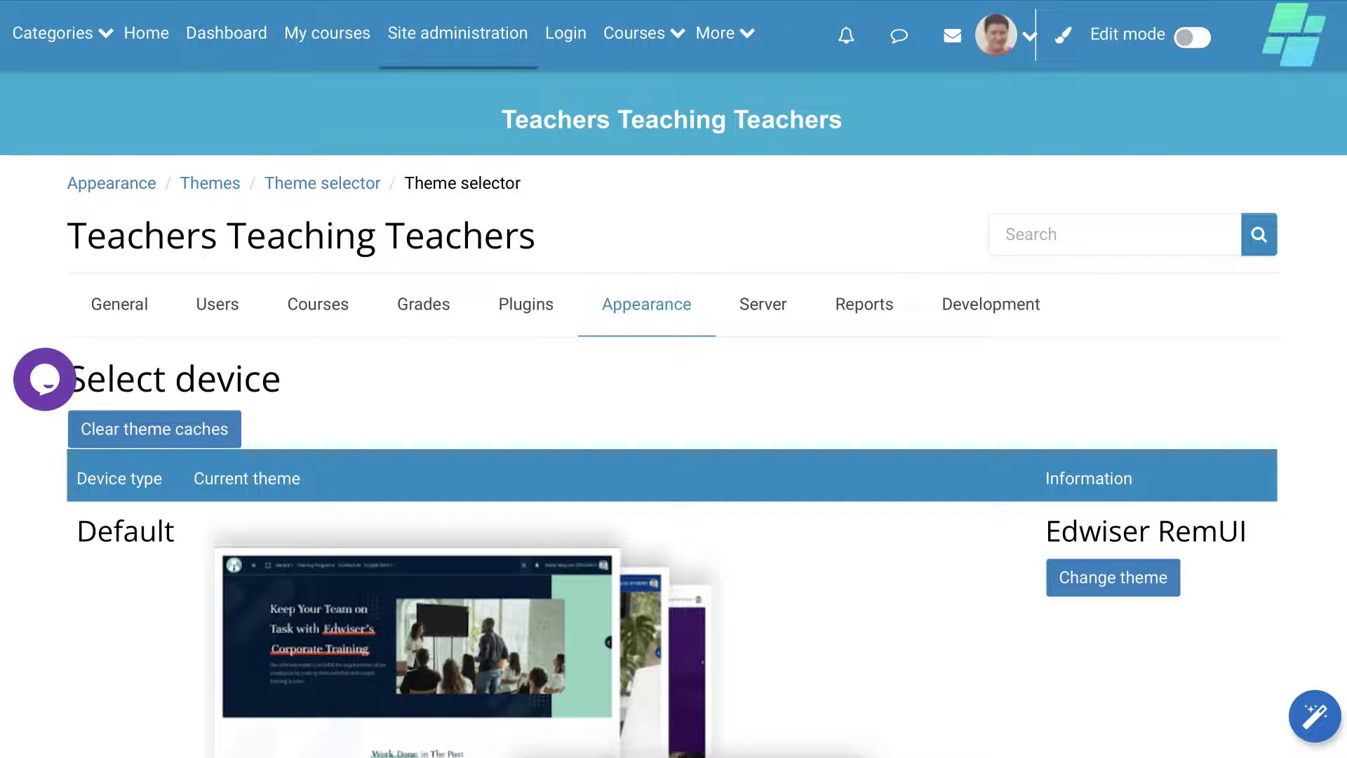
On the home page, view the available sections in the Add Sections panel, then close it
{"action": "left_click", "coordinate": [162, 34]}
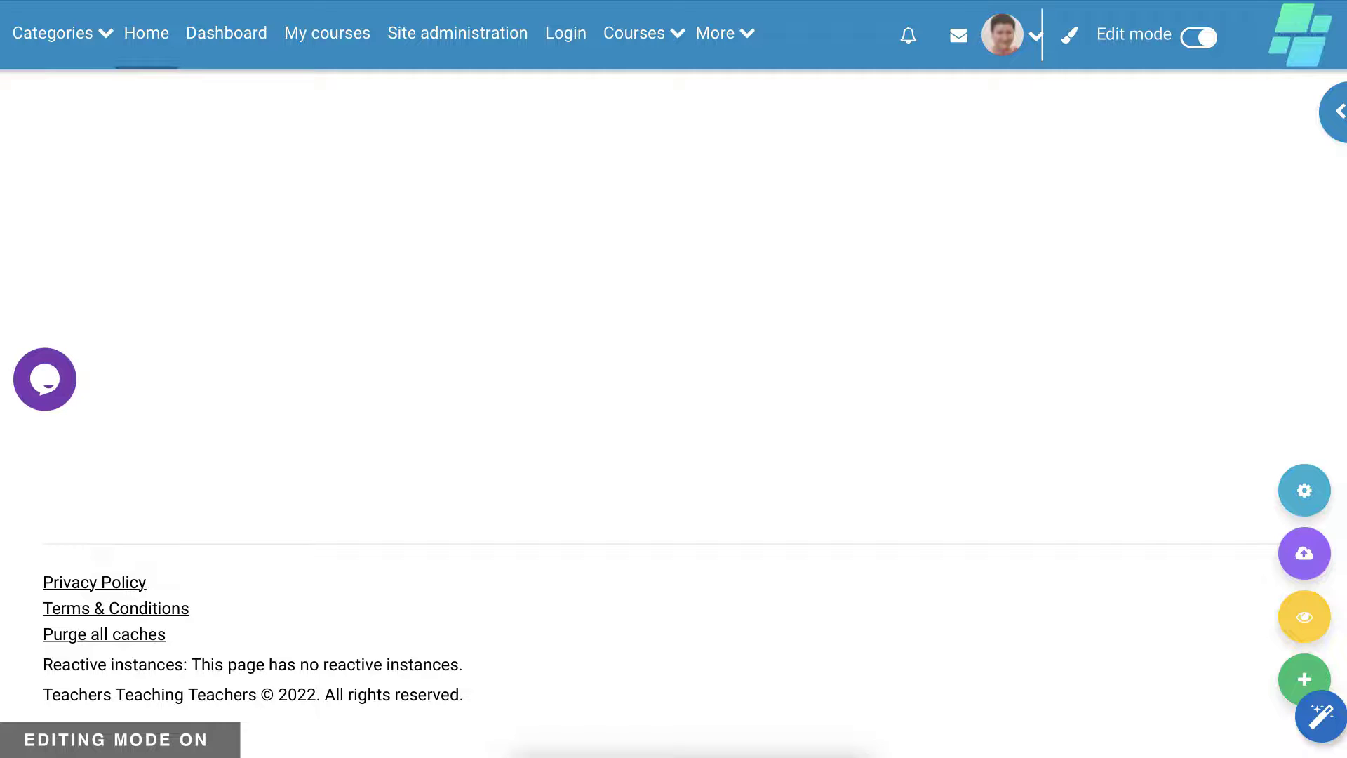
{"action": "left_click", "coordinate": [1302, 678]}
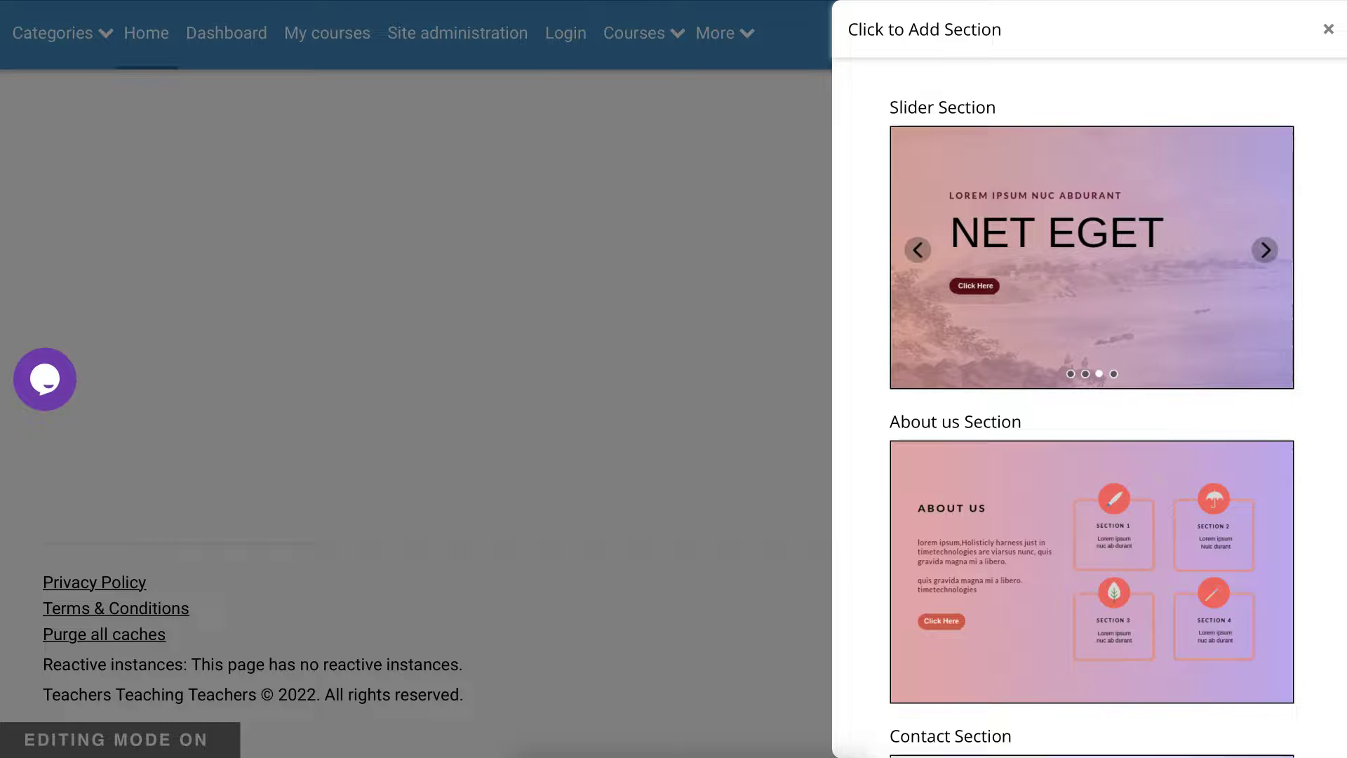
{"action": "left_click", "coordinate": [1328, 29]}
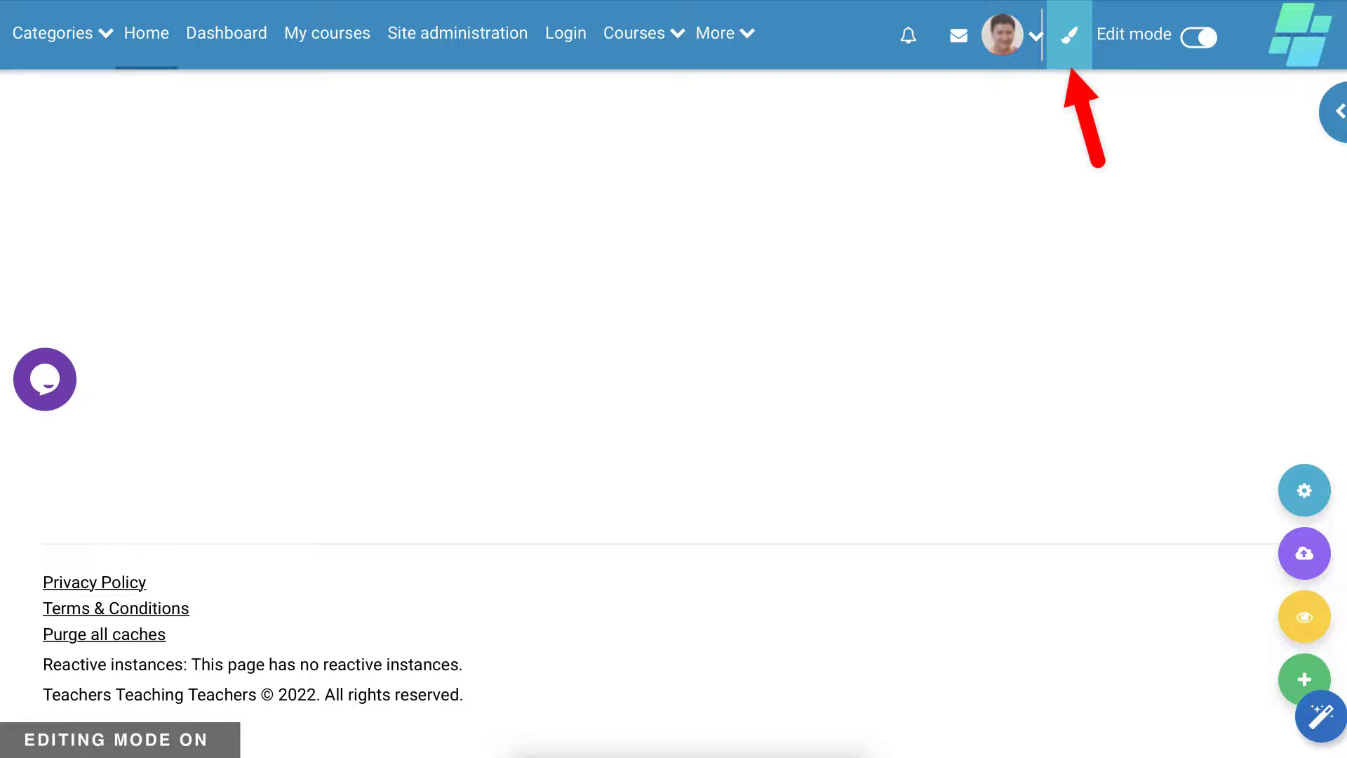
Open the RemUI theme customizer from the header brush icon
{"action": "left_click", "coordinate": [1069, 35]}
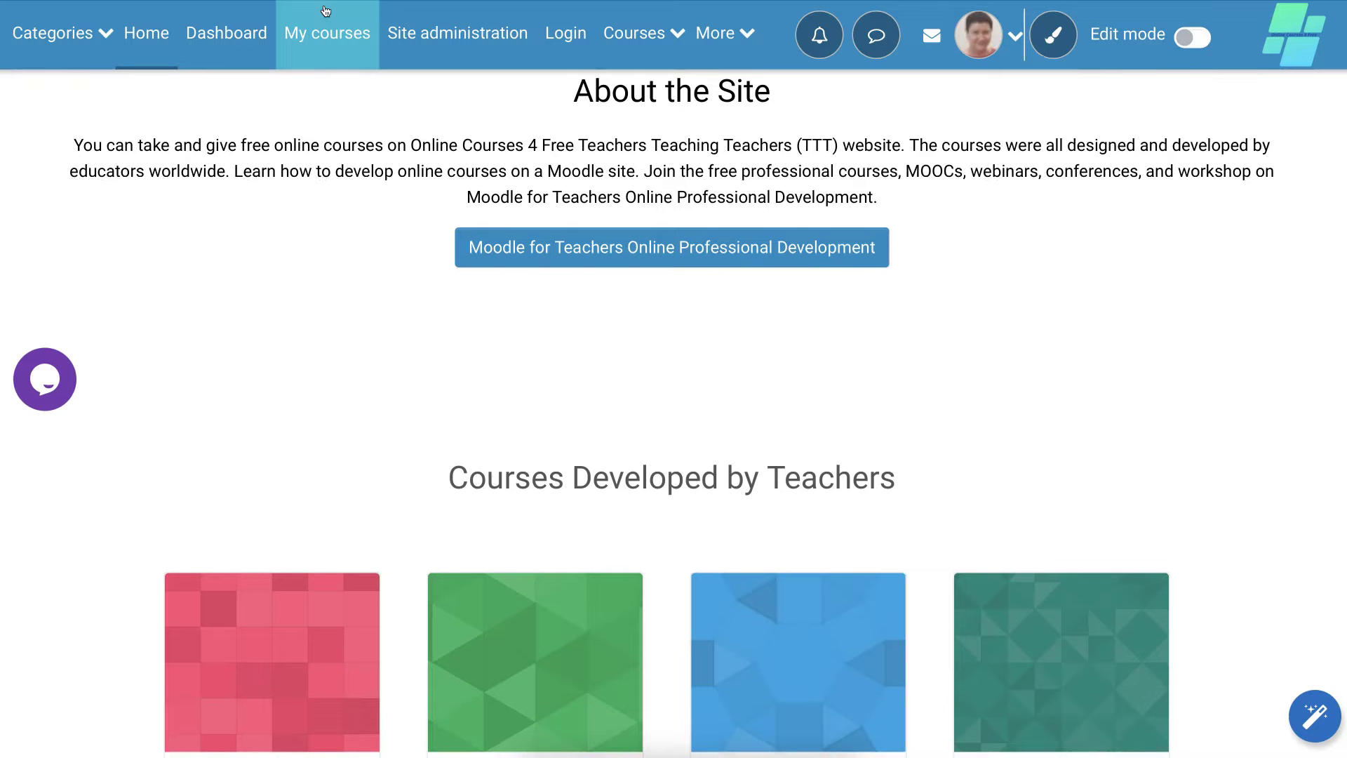
Log out of the site from the user menu
{"action": "scroll", "coordinate": [325, 10], "scroll_direction": "down", "scroll_amount": 5}
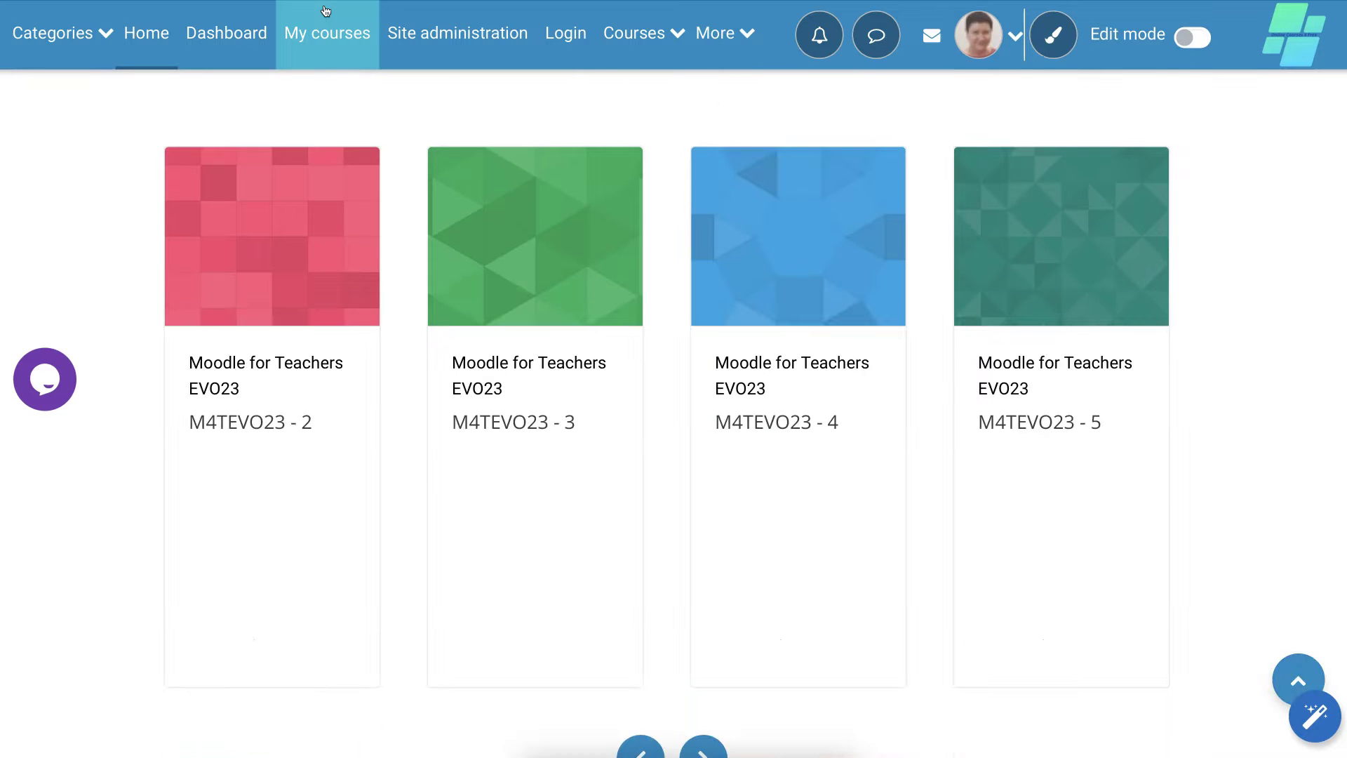
{"action": "scroll", "coordinate": [324, 10], "scroll_direction": "down", "scroll_amount": 1}
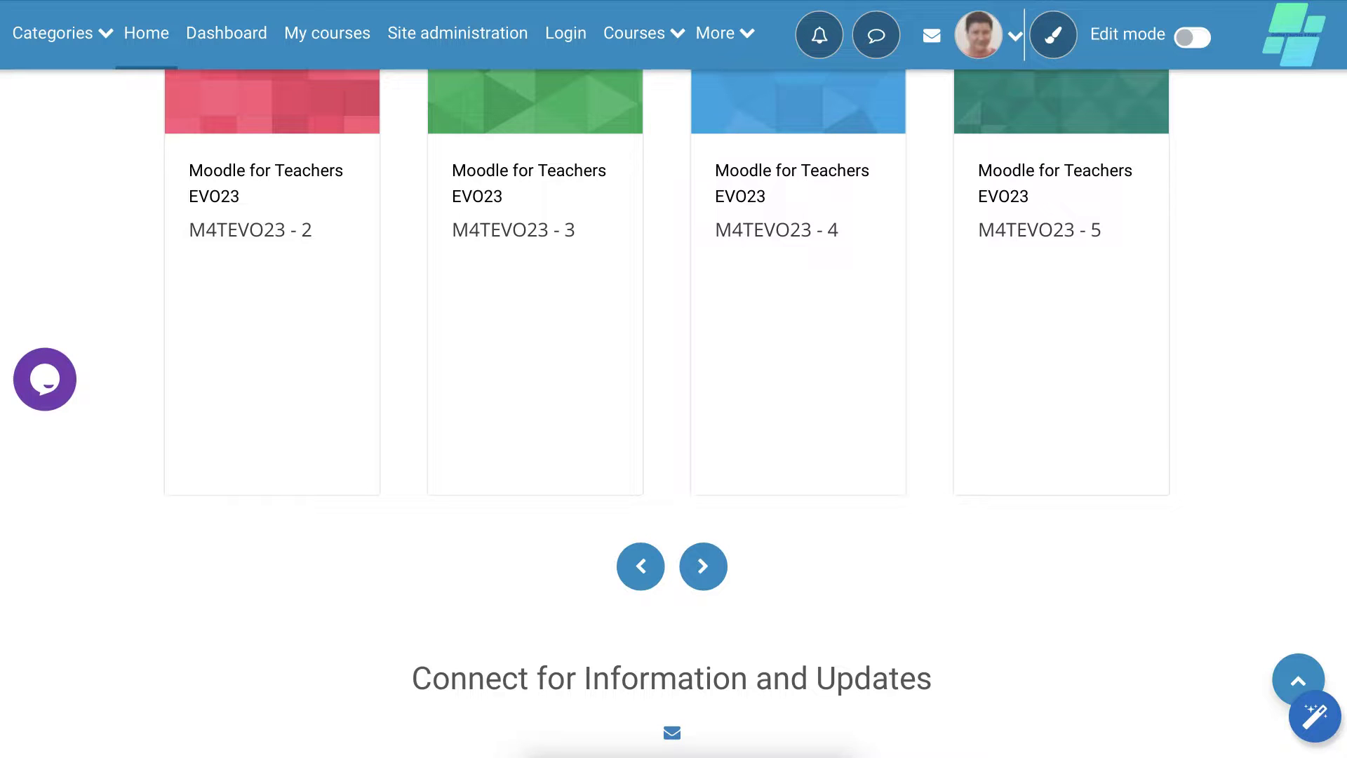
{"action": "left_click", "coordinate": [1014, 35]}
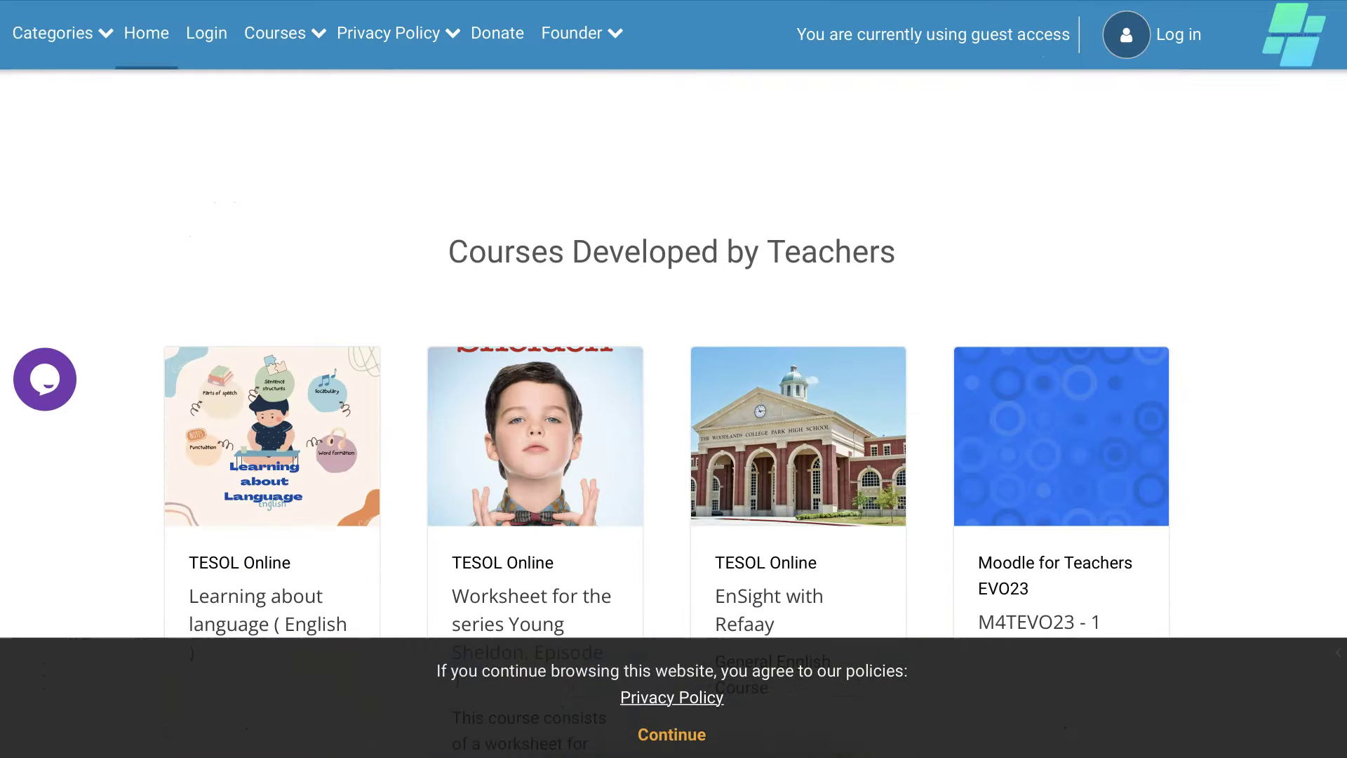
Browse the guest home page's Courses Developed by Teachers cards and social links
{"action": "scroll", "coordinate": [673, 378], "scroll_direction": "up", "scroll_amount": 1}
{"action": "scroll", "coordinate": [674, 378], "scroll_direction": "down", "scroll_amount": 2}
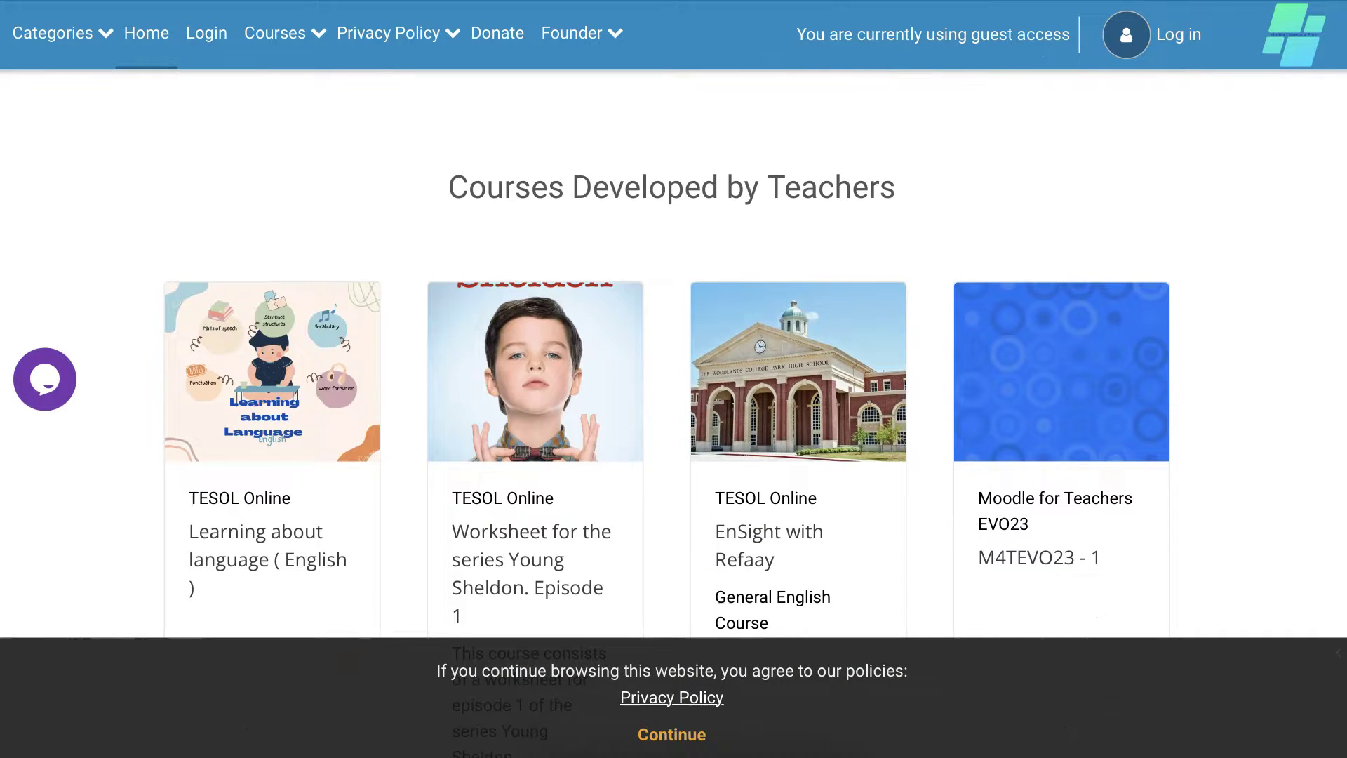
{"action": "scroll", "coordinate": [711, 121], "scroll_direction": "down", "scroll_amount": 2}
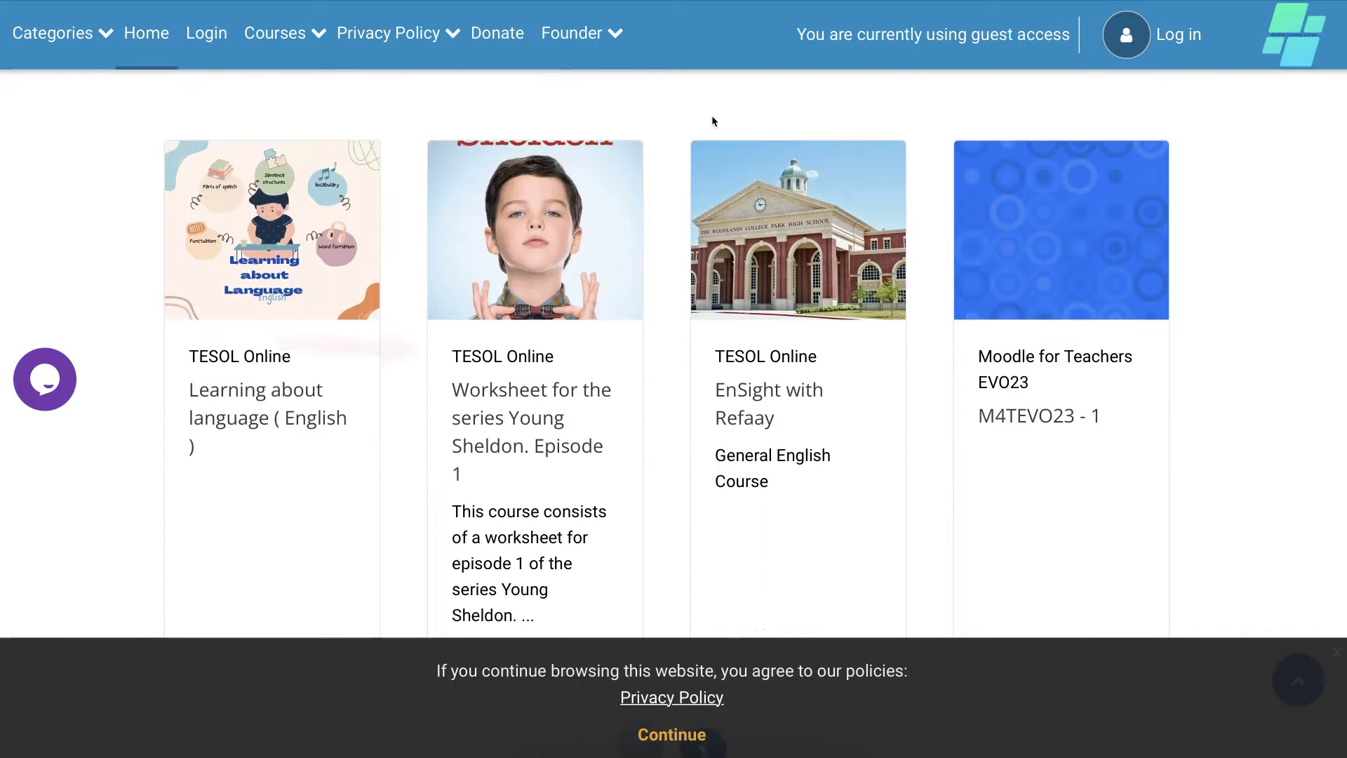
{"action": "scroll", "coordinate": [712, 121], "scroll_direction": "up", "scroll_amount": 5}
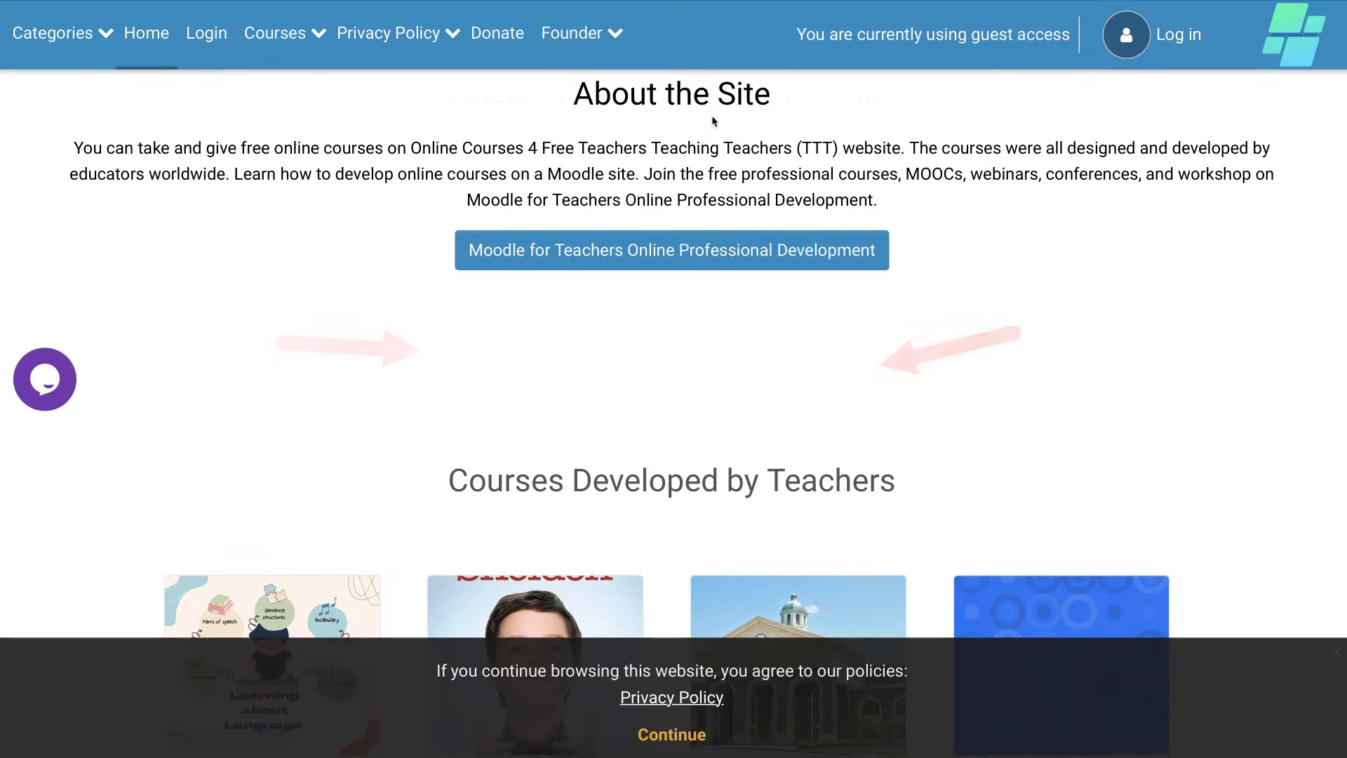
{"action": "scroll", "coordinate": [711, 123], "scroll_direction": "down", "scroll_amount": 4}
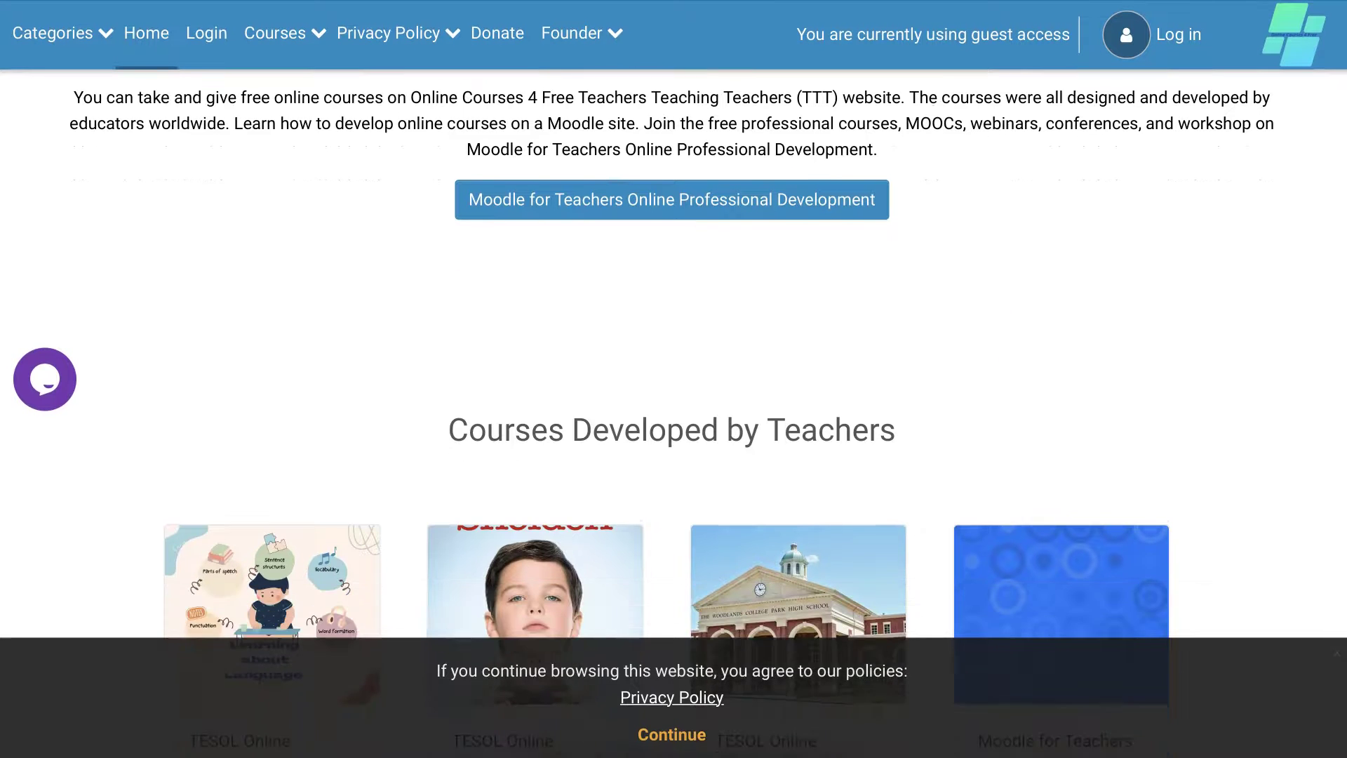
{"action": "scroll", "coordinate": [712, 126], "scroll_direction": "down", "scroll_amount": 10}
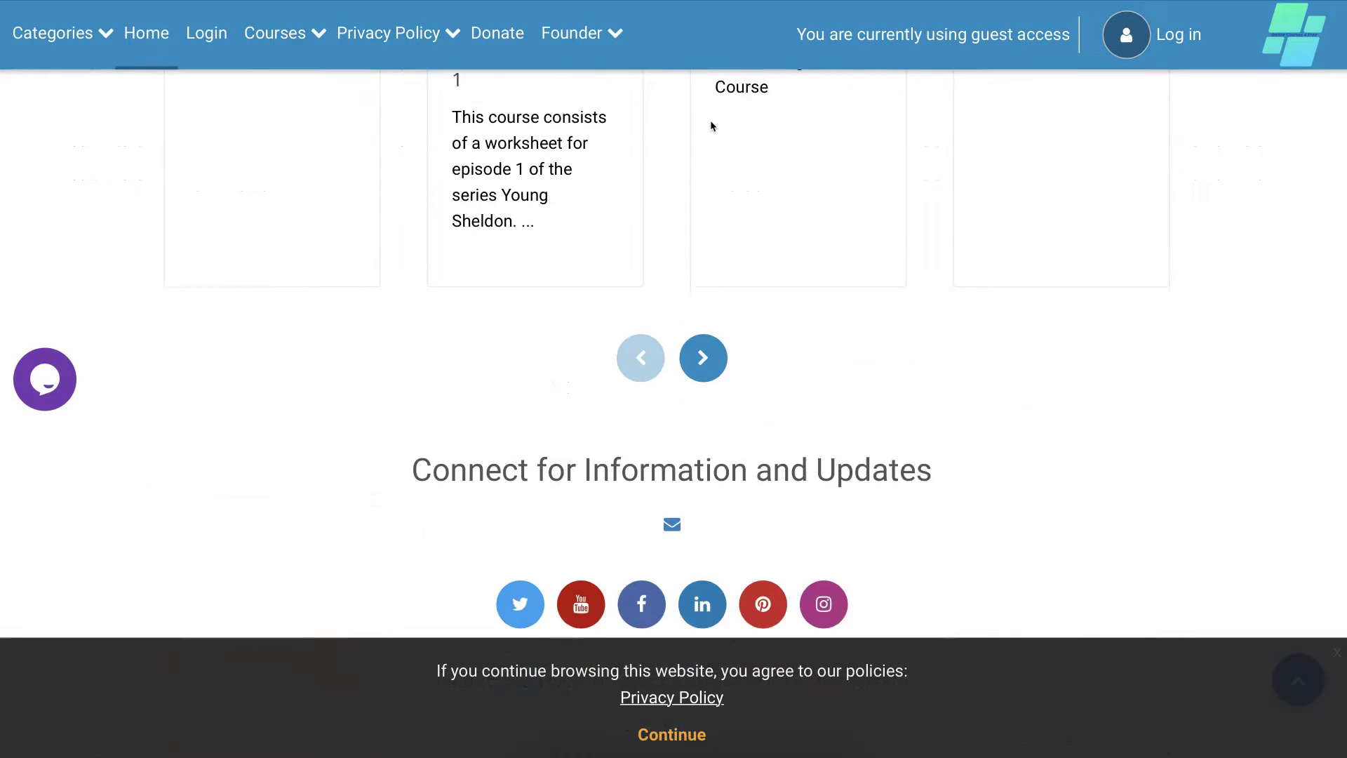
{"action": "scroll", "coordinate": [709, 124], "scroll_direction": "up", "scroll_amount": 2}
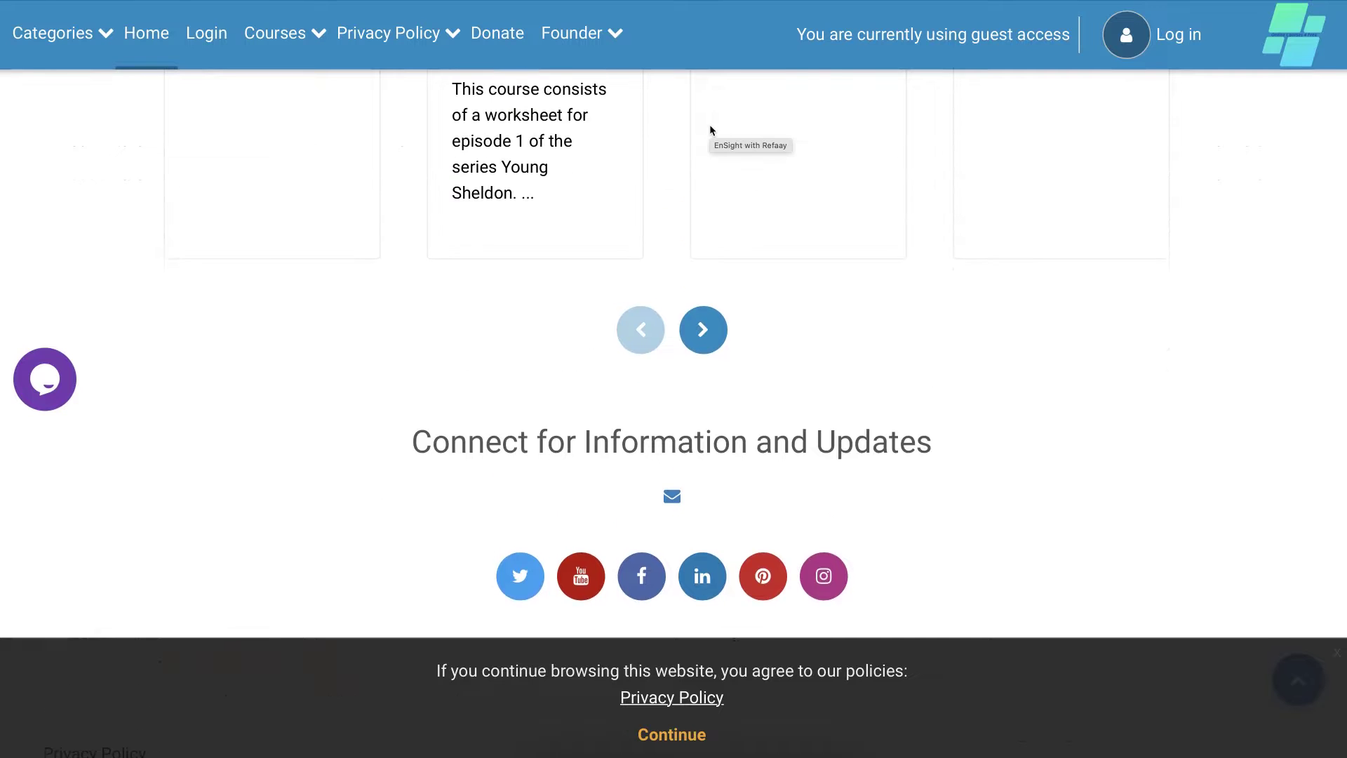
{"action": "scroll", "coordinate": [709, 125], "scroll_direction": "down", "scroll_amount": 2}
{"action": "scroll", "coordinate": [710, 130], "scroll_direction": "up", "scroll_amount": 4}
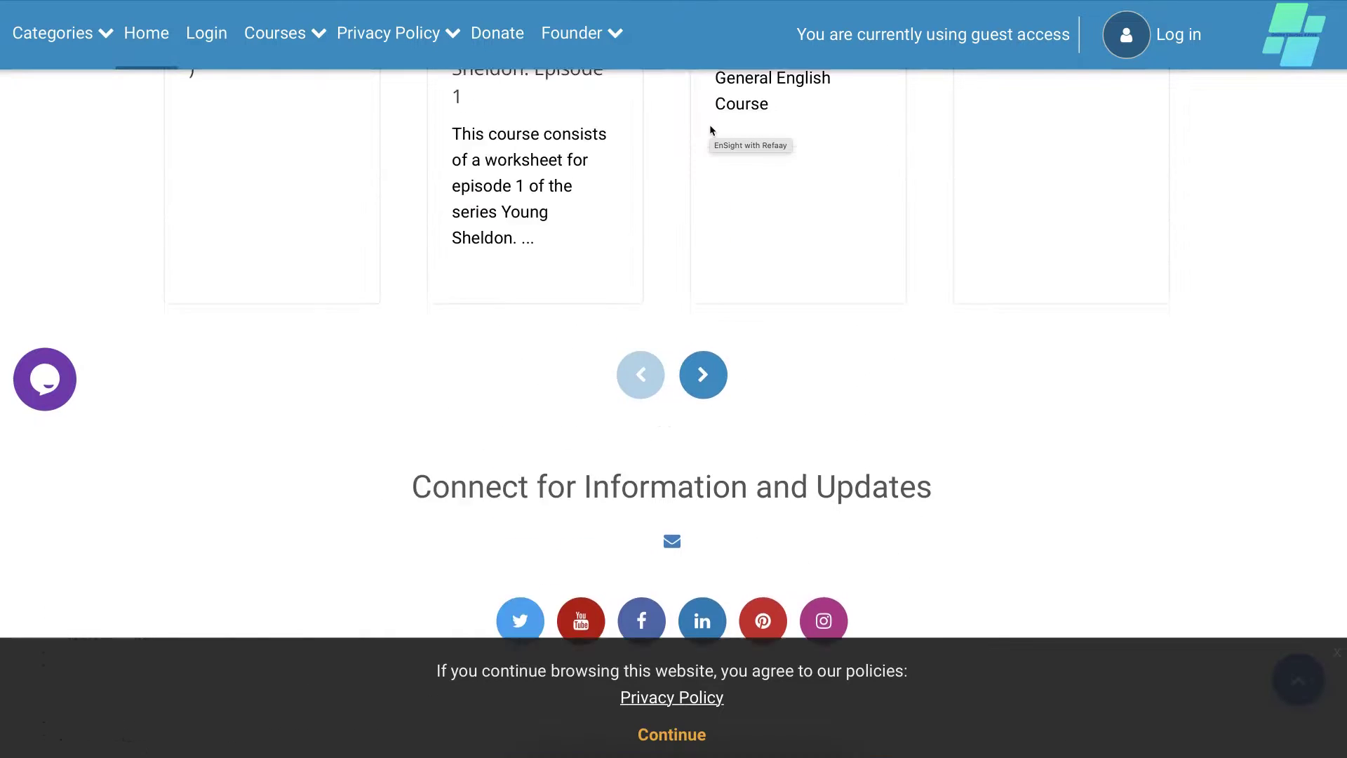
{"action": "scroll", "coordinate": [710, 130], "scroll_direction": "down", "scroll_amount": 4}
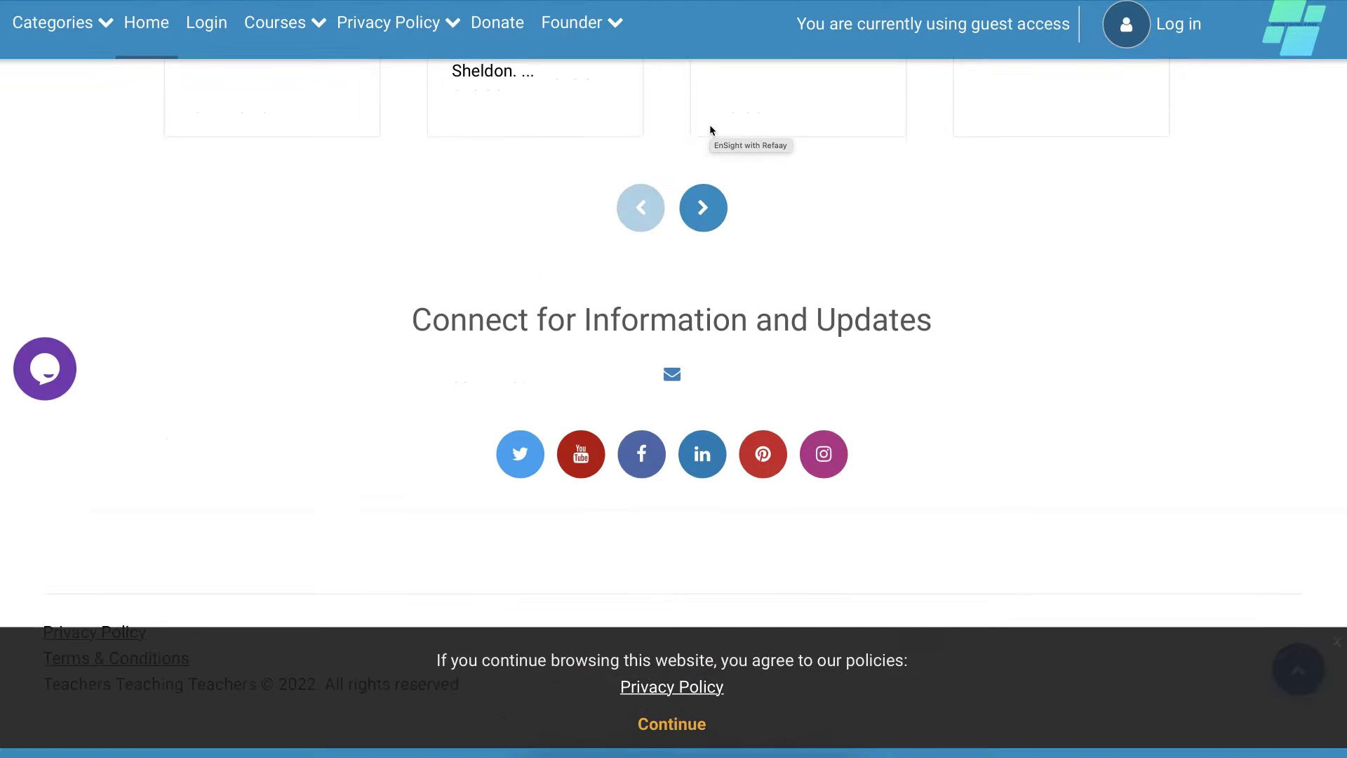
{"action": "scroll", "coordinate": [710, 130], "scroll_direction": "up", "scroll_amount": 12}
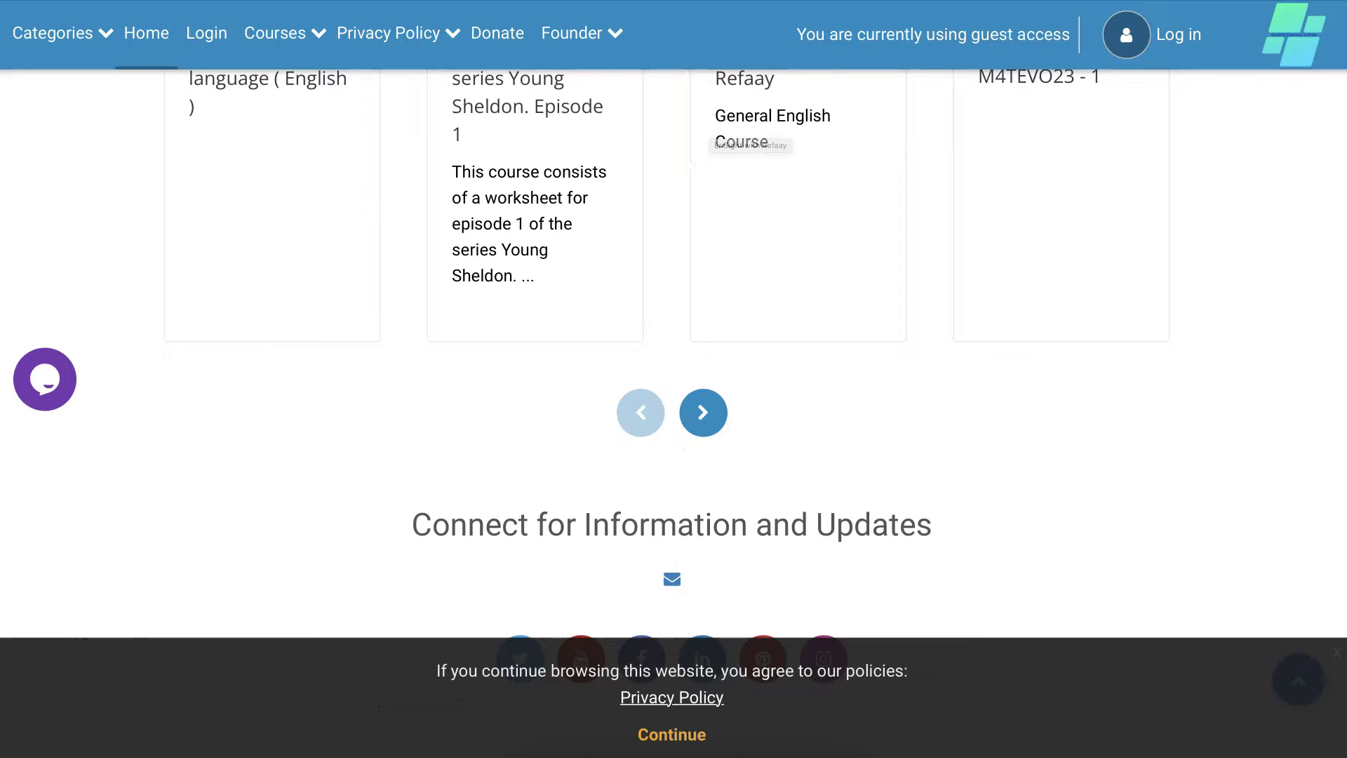